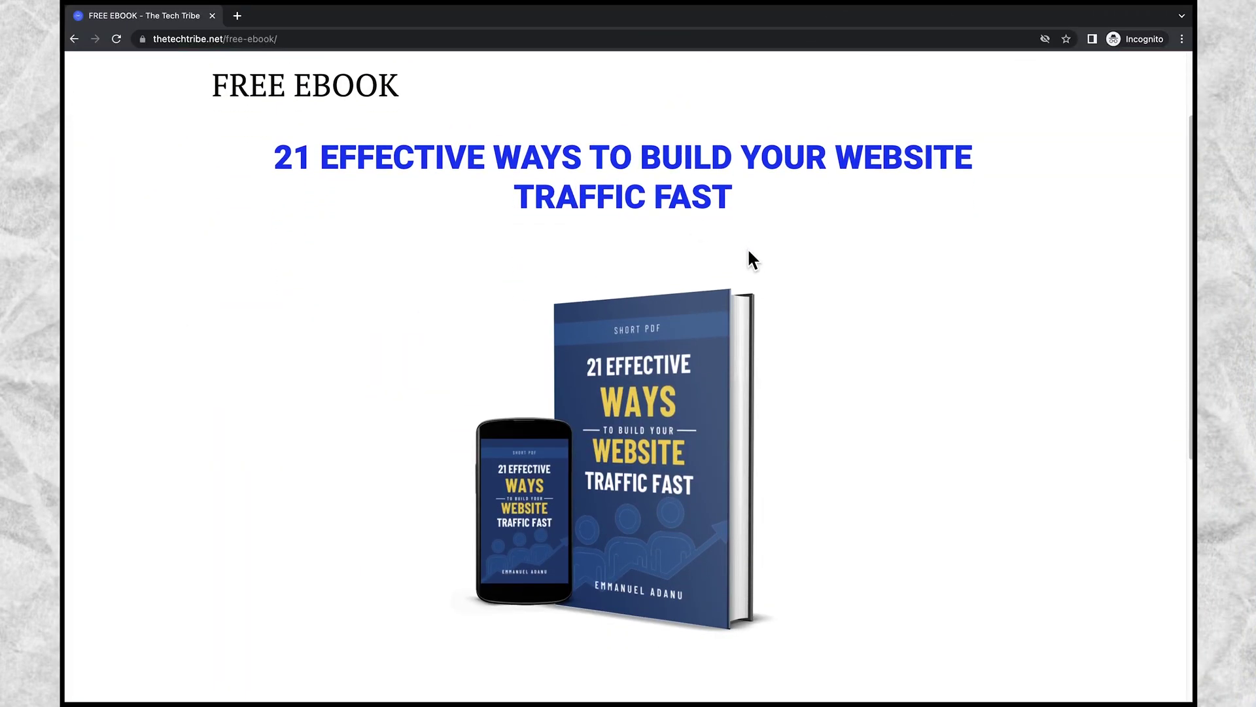
Step: Review the example free ebook landing page, from its title and cover image down to the name and email download form
scroll(751, 261, down, 5)
scroll(752, 272, up, 8)
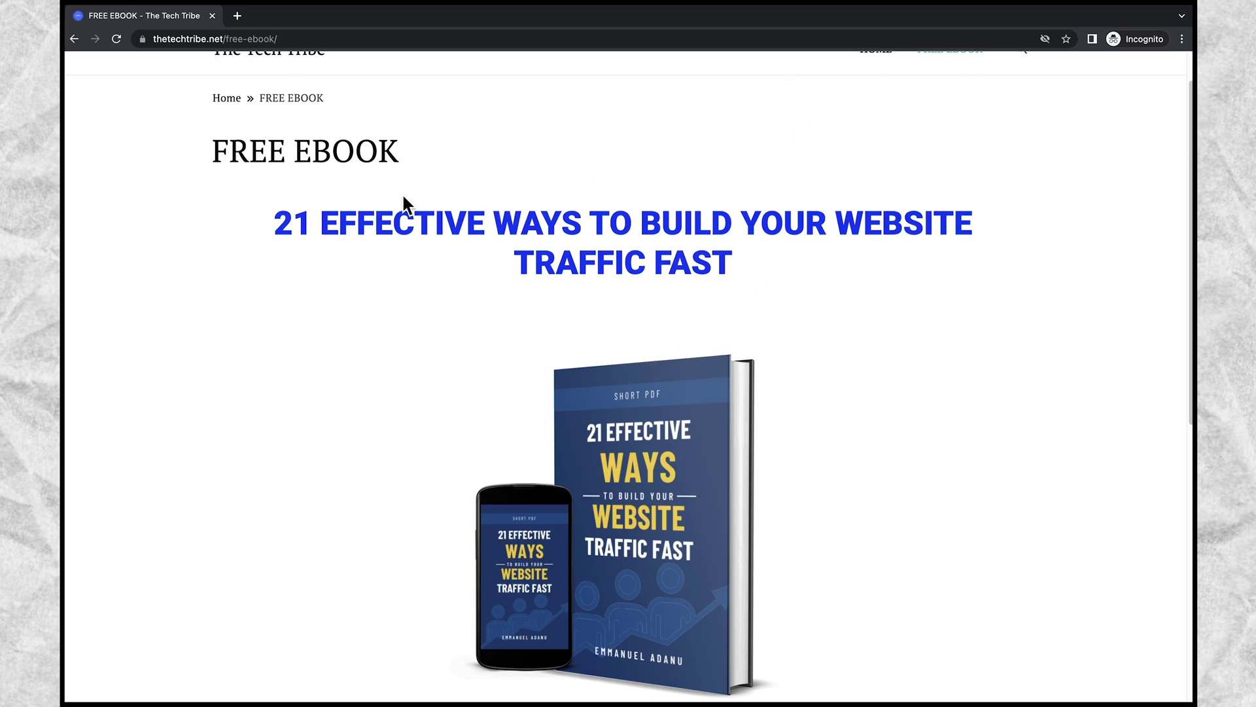
scroll(639, 149, up, 1)
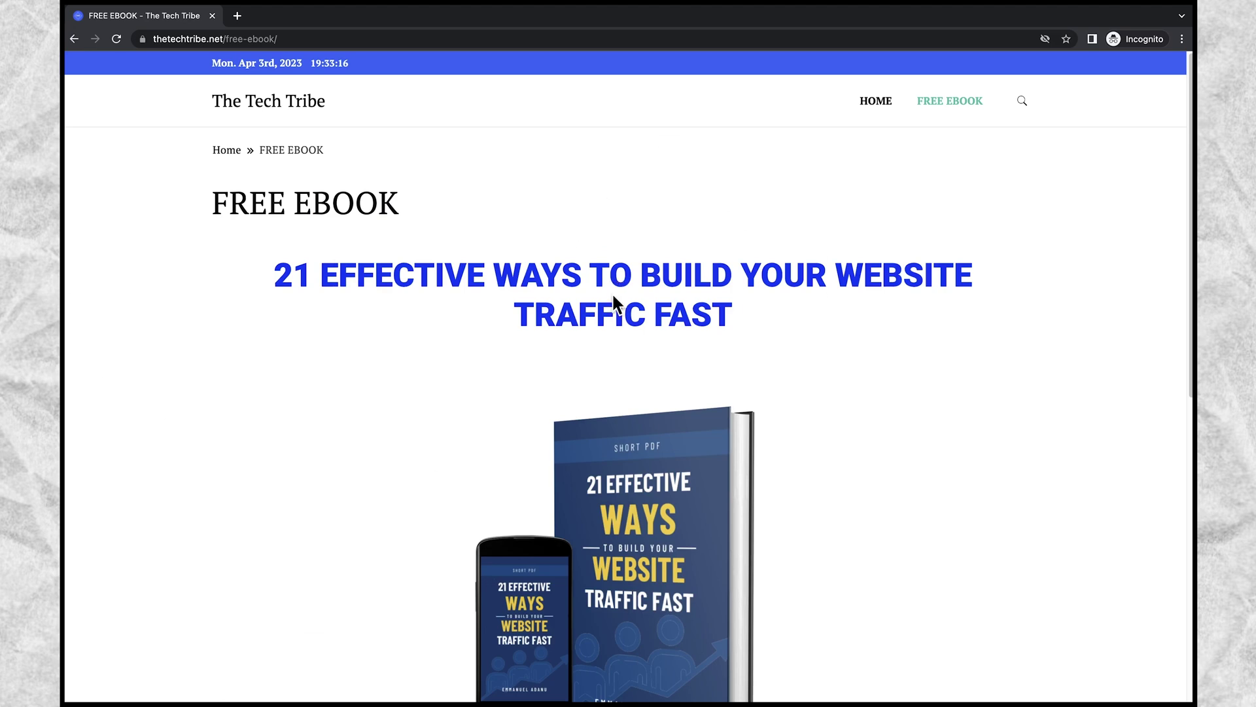
scroll(674, 373, down, 3)
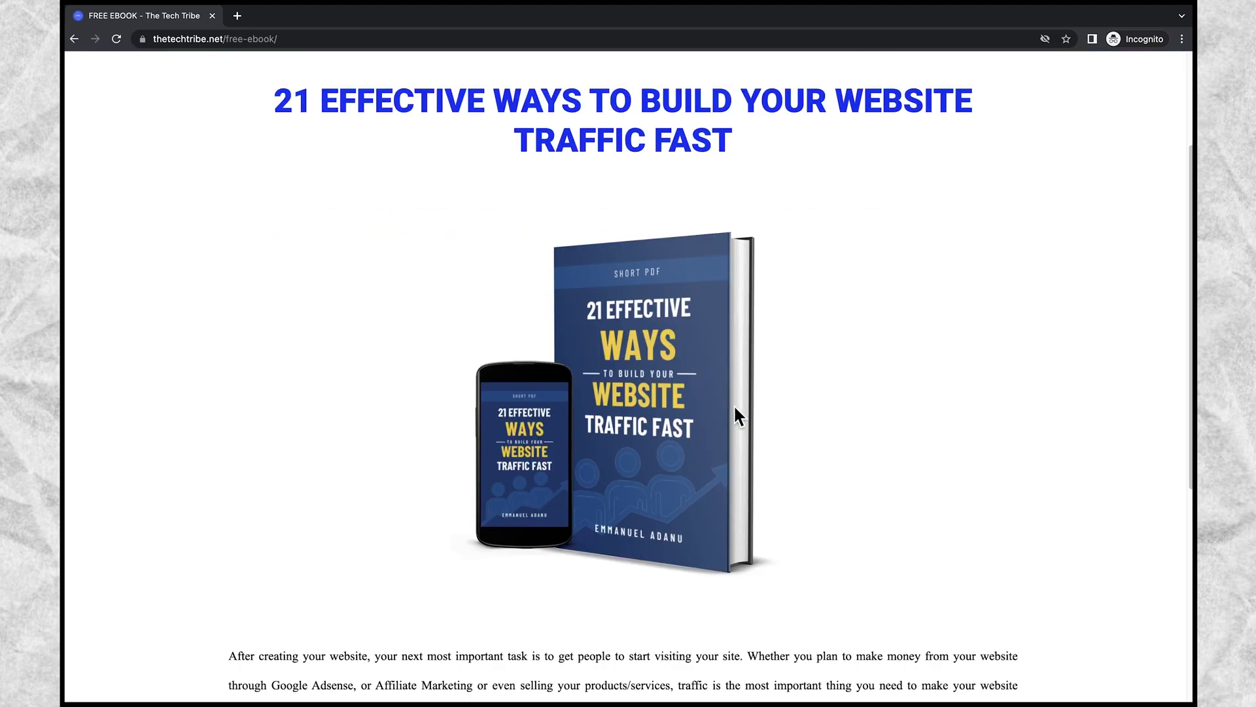
scroll(870, 450, down, 4)
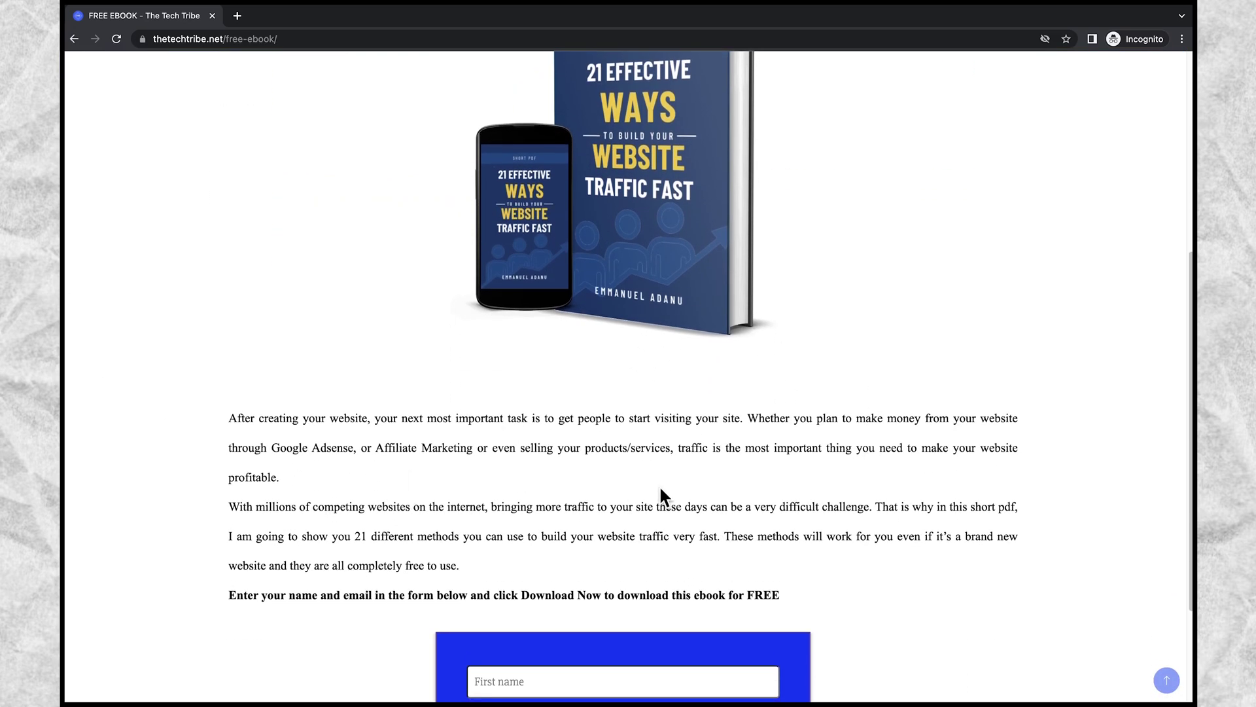
scroll(661, 495, down, 3)
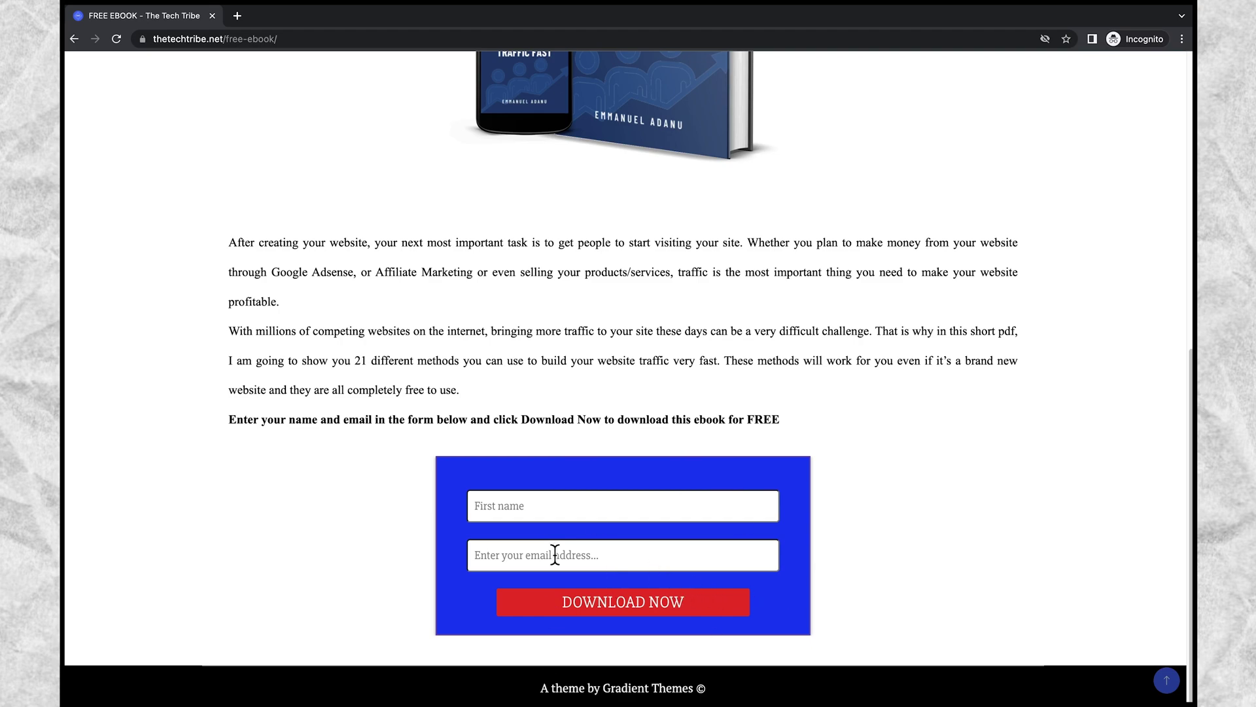
scroll(762, 331, up, 4)
scroll(840, 489, down, 4)
scroll(861, 443, up, 8)
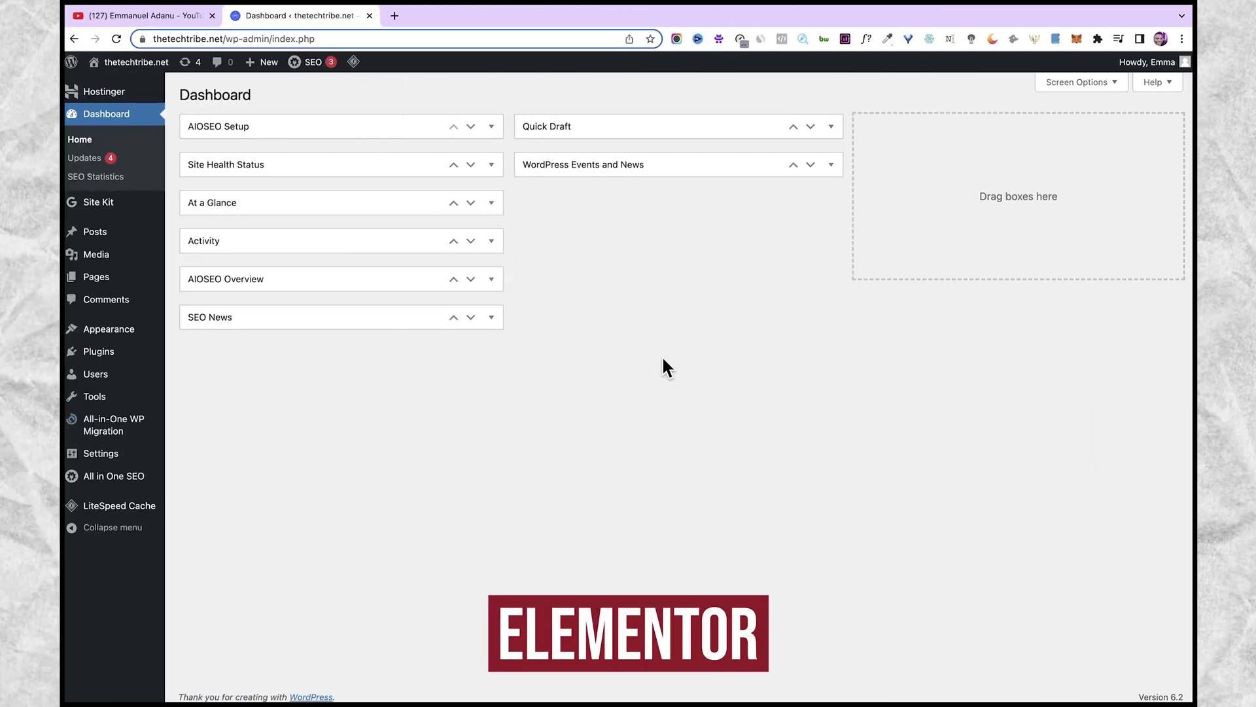
Step: Find the Elementor Website Builder plugin by searching for "elementor", then install and activate it
mouse_move(98, 351)
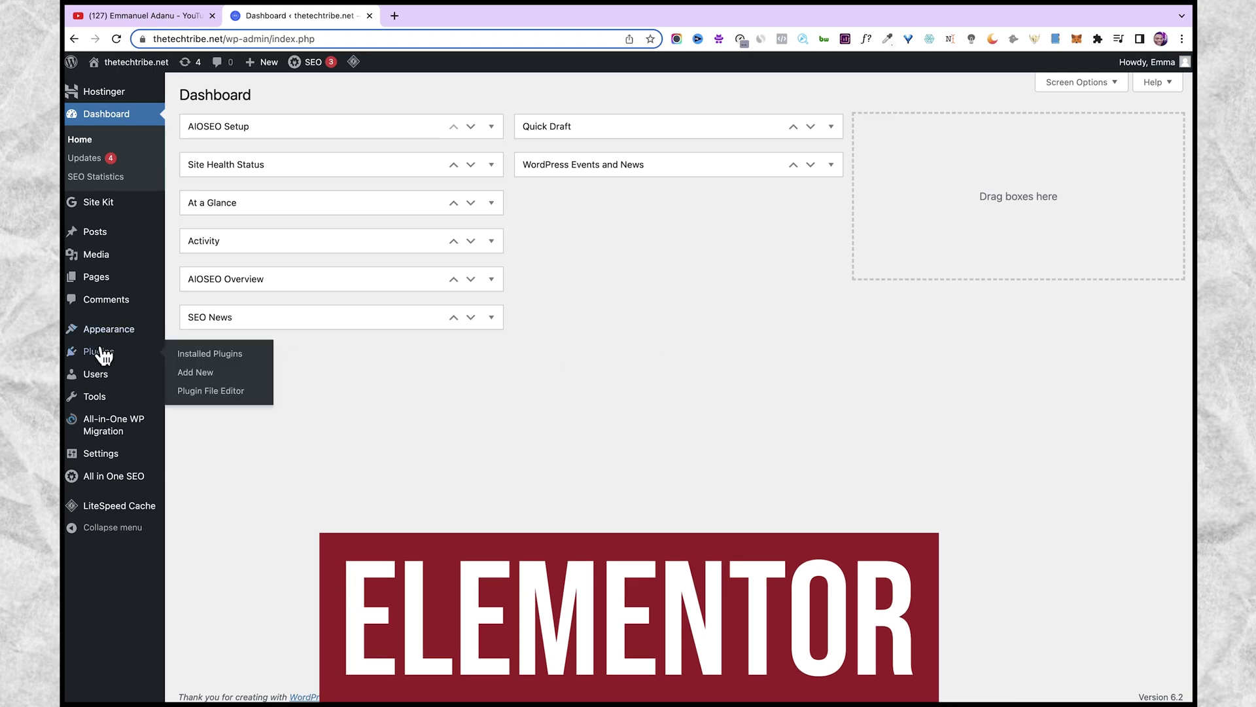
click(196, 373)
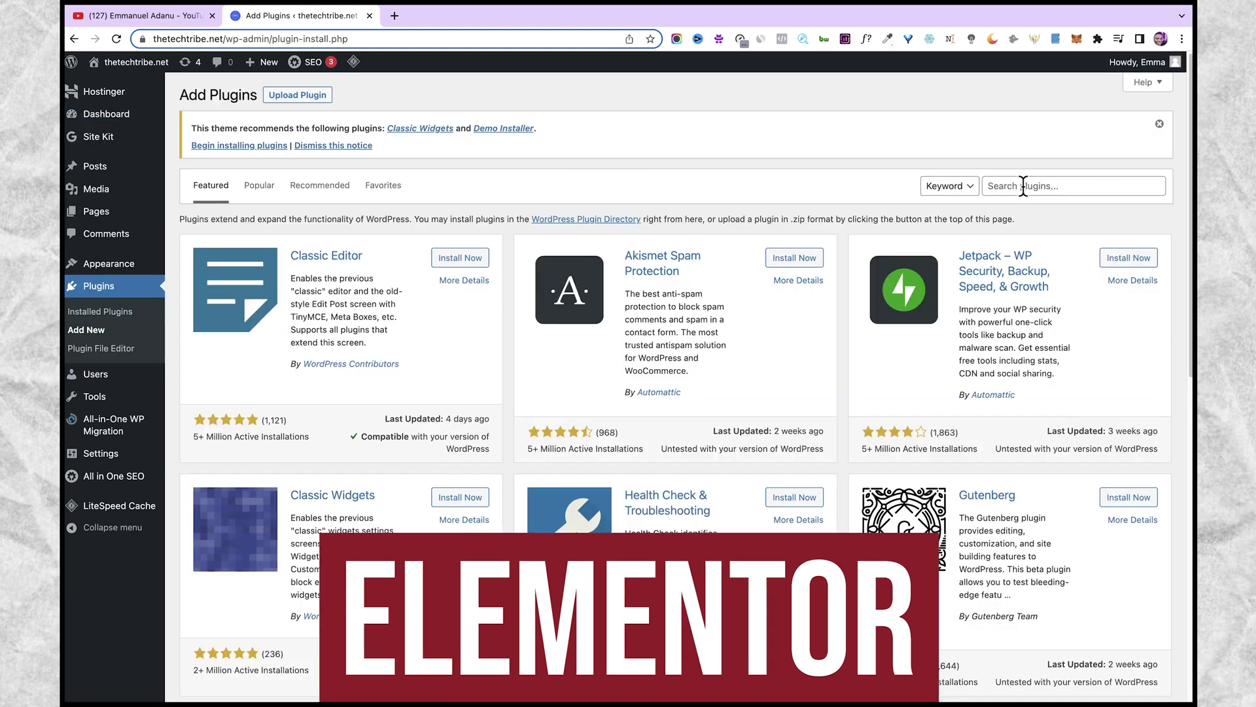
click(1024, 186)
text(elementor)
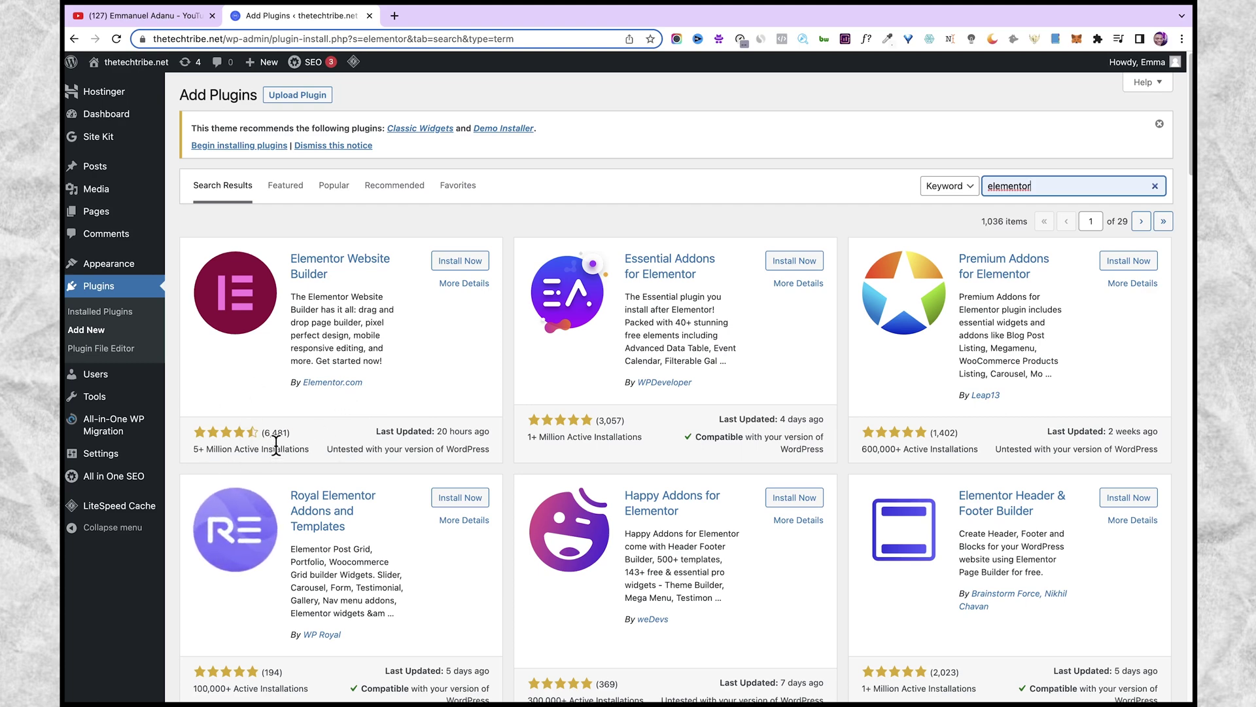
click(455, 263)
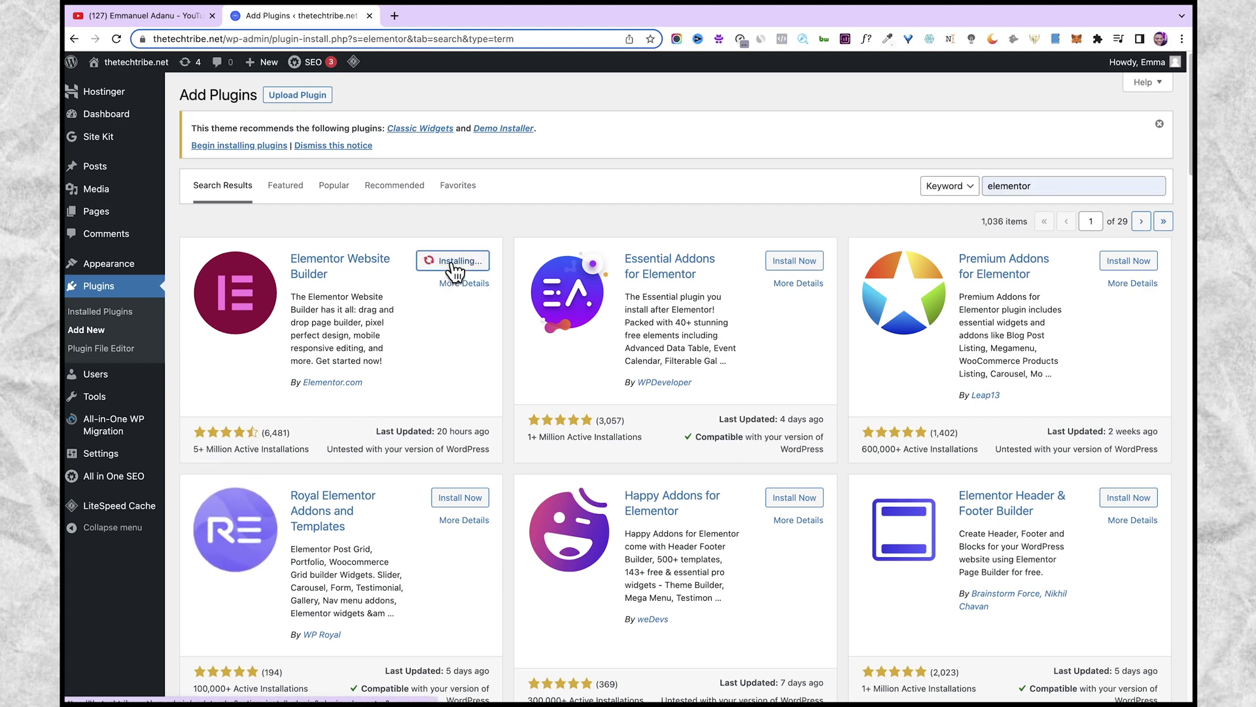
click(464, 268)
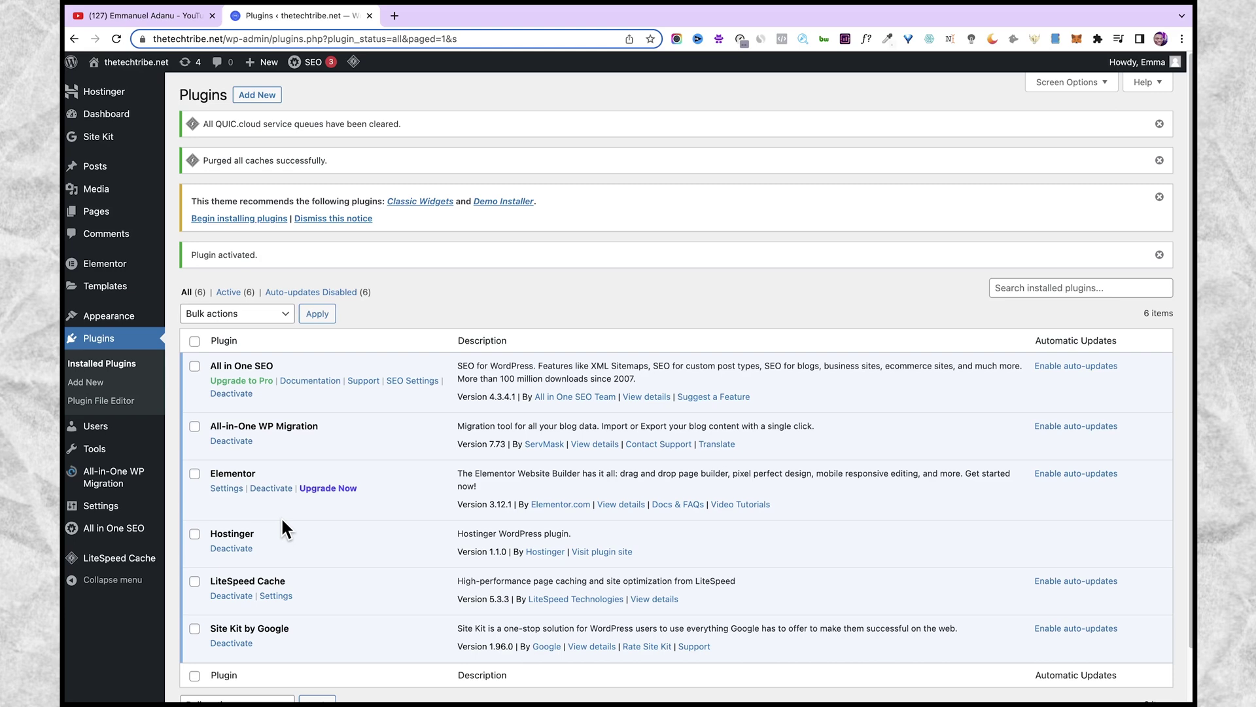
Step: Create a new WordPress page titled "FREE EBOOK" and publish it
mouse_move(92, 217)
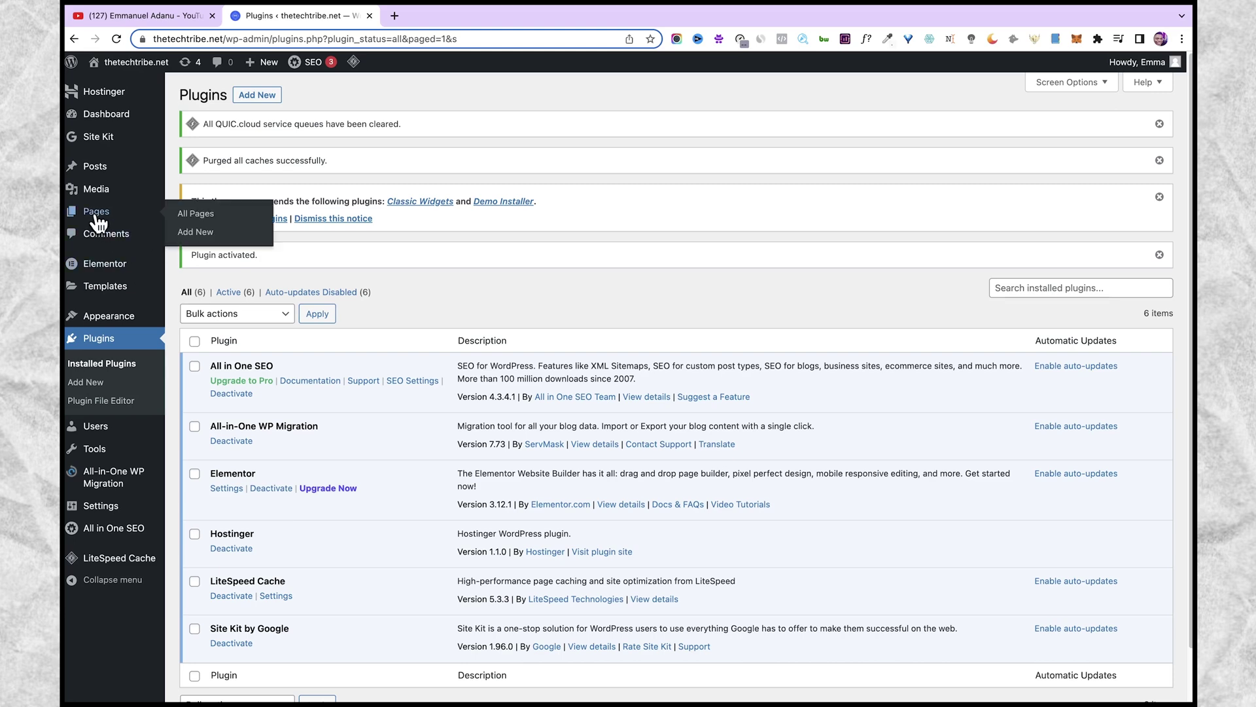
click(189, 232)
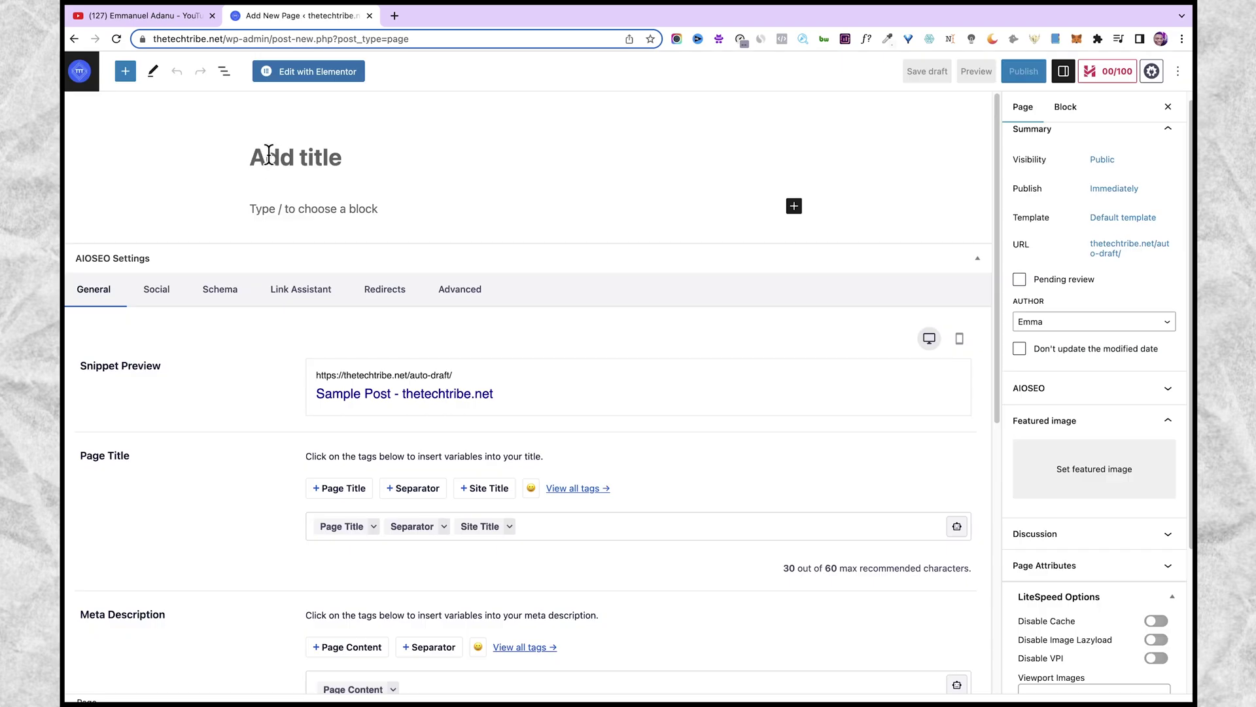
text(FREE EBOOK)
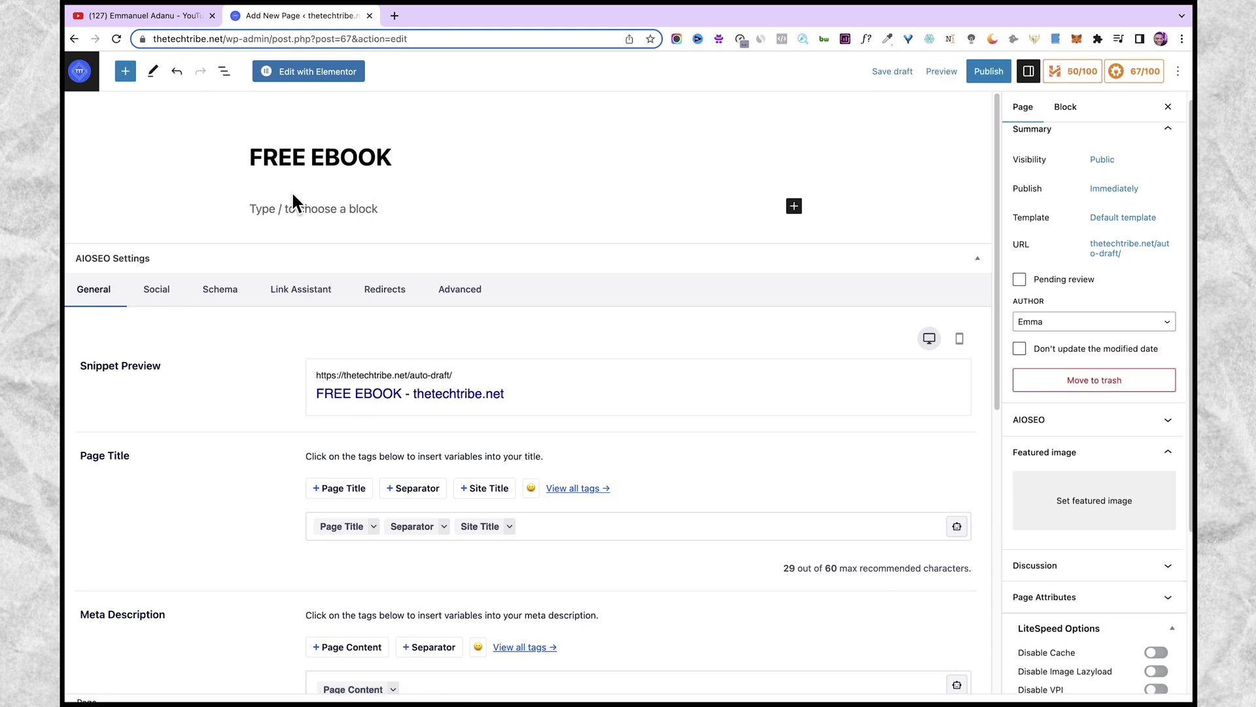
click(987, 73)
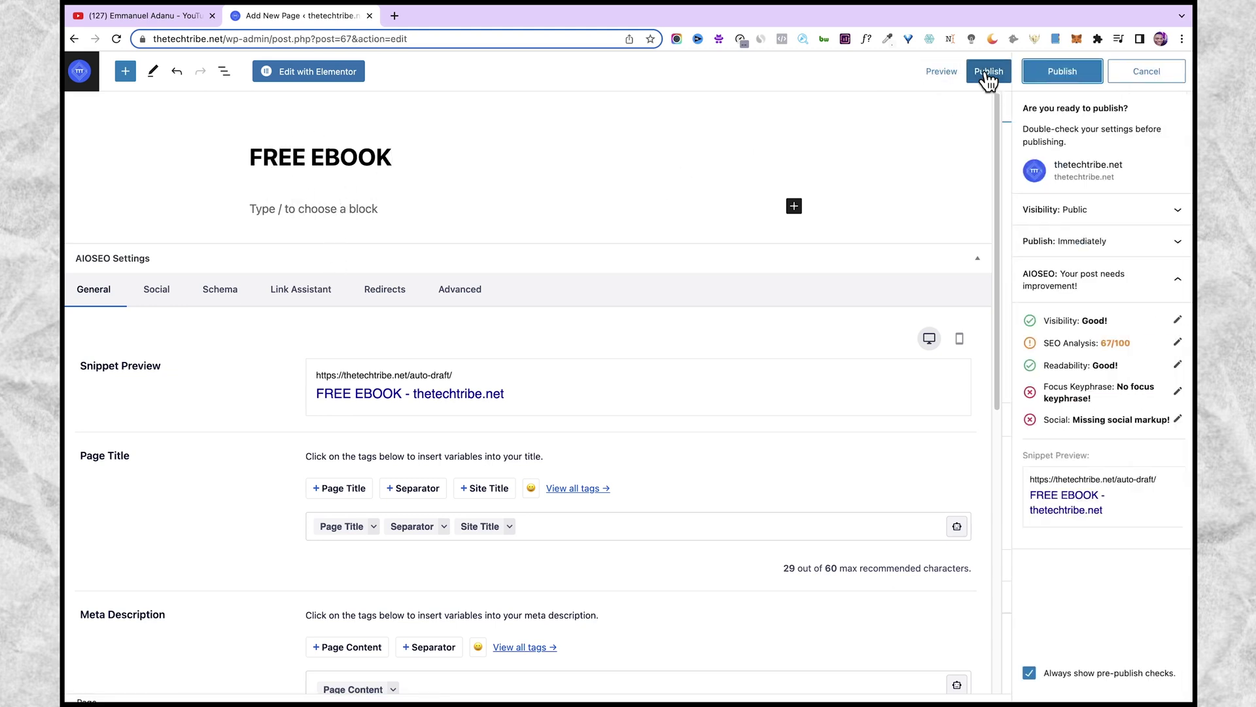
click(1061, 72)
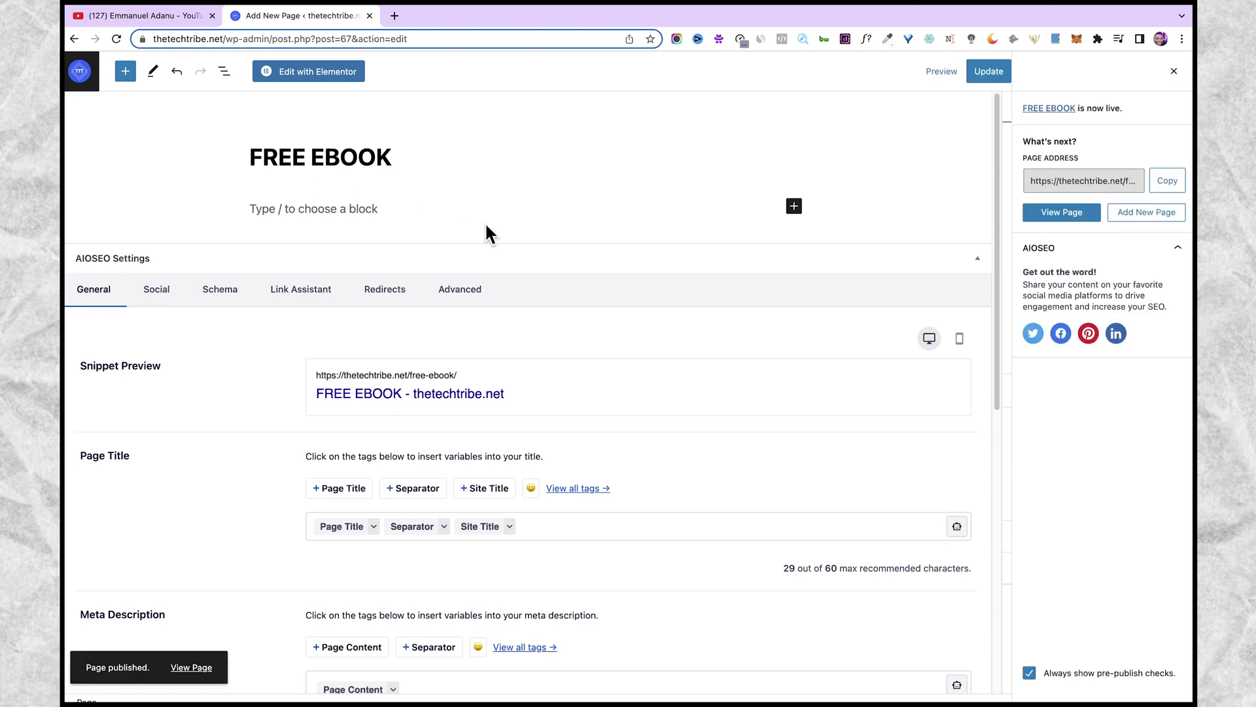
Step: Preview the published FREE EBOOK page in a new browser tab and return to its editor
click(940, 72)
click(851, 190)
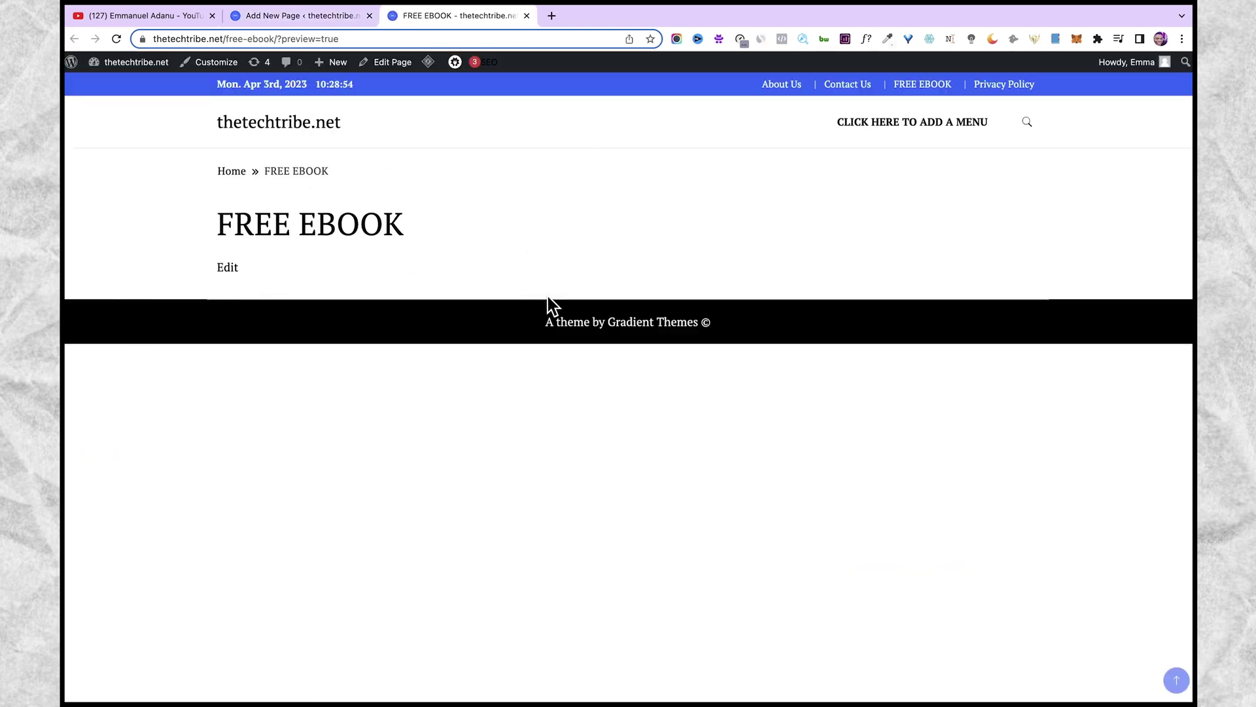
click(297, 20)
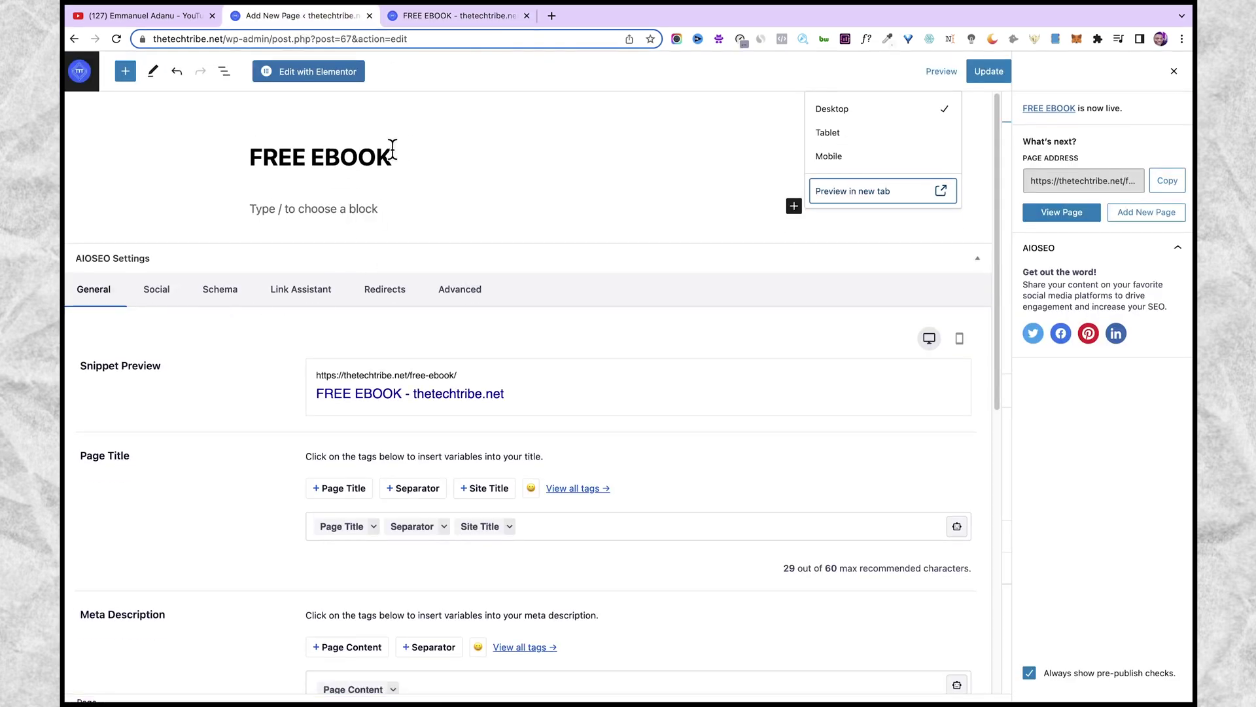
click(474, 77)
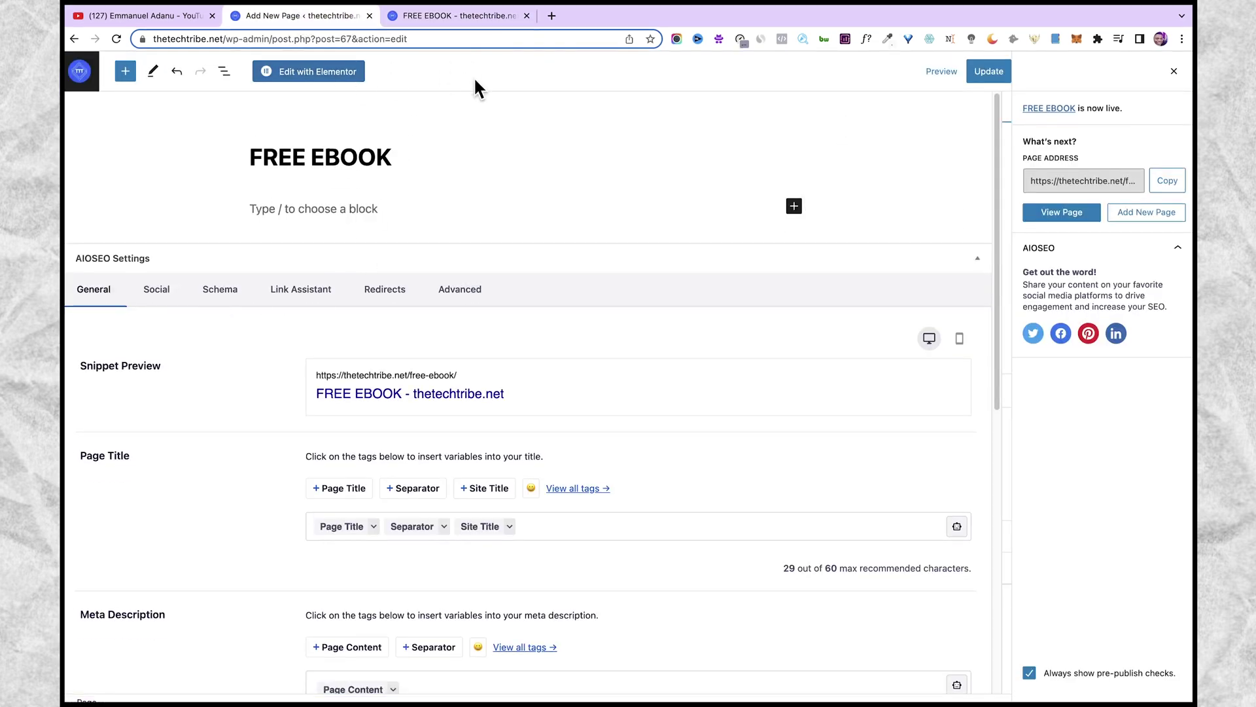
Step: Open the FREE EBOOK page in Elementor and look through the library's full-page templates without inserting one
click(317, 74)
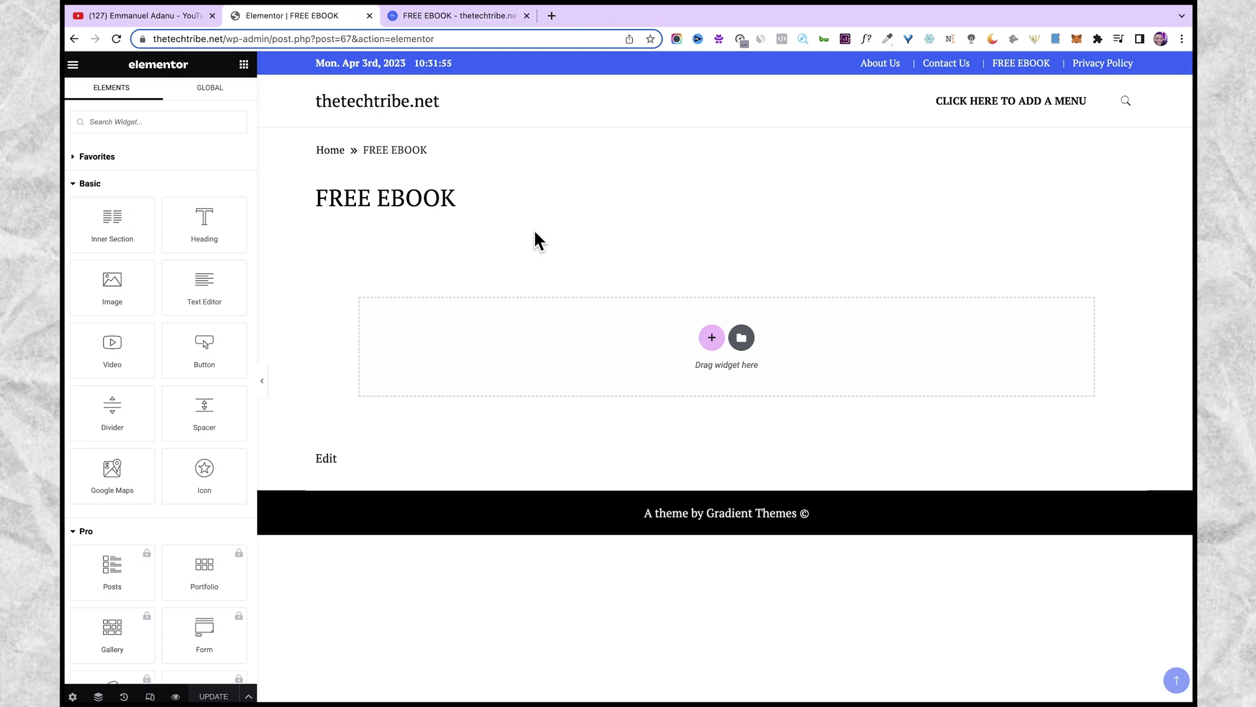
click(741, 338)
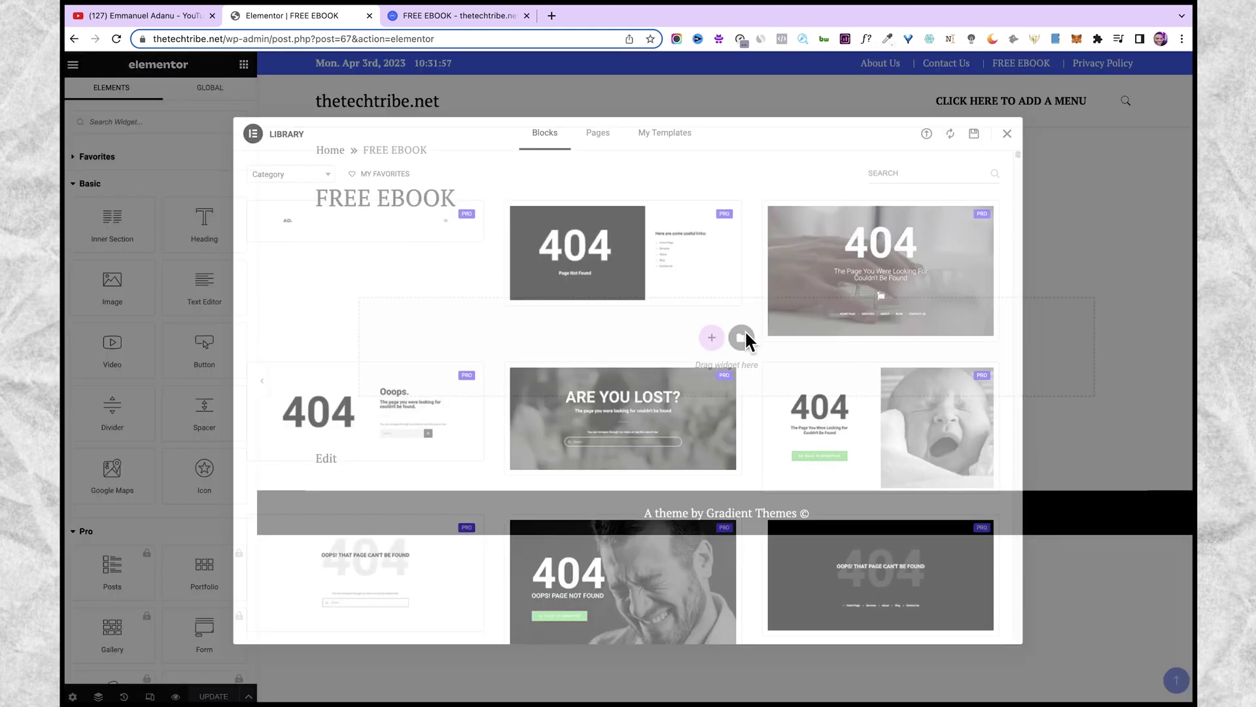
click(598, 134)
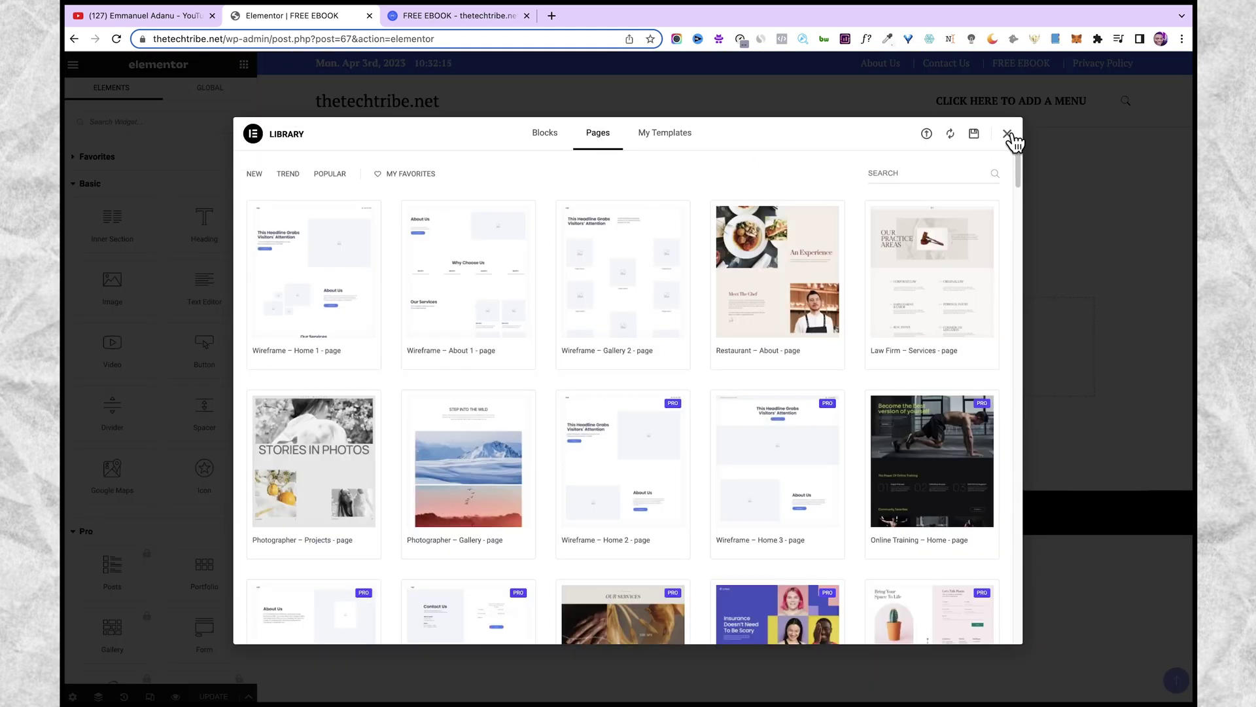
click(1008, 135)
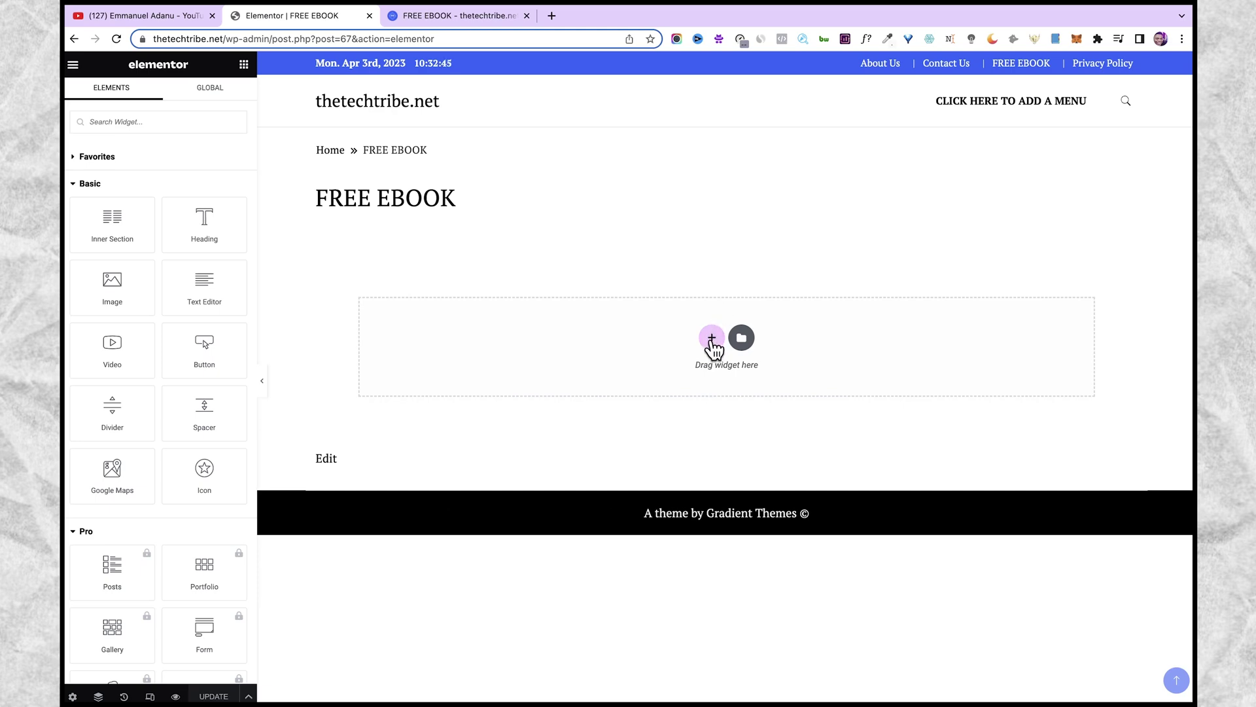
Step: Add a single-column section with a Heading widget reading "21 EFFECTIVE WAYS TO BUILD YOUR WEBSITE TRAFFIC FAST"
click(712, 337)
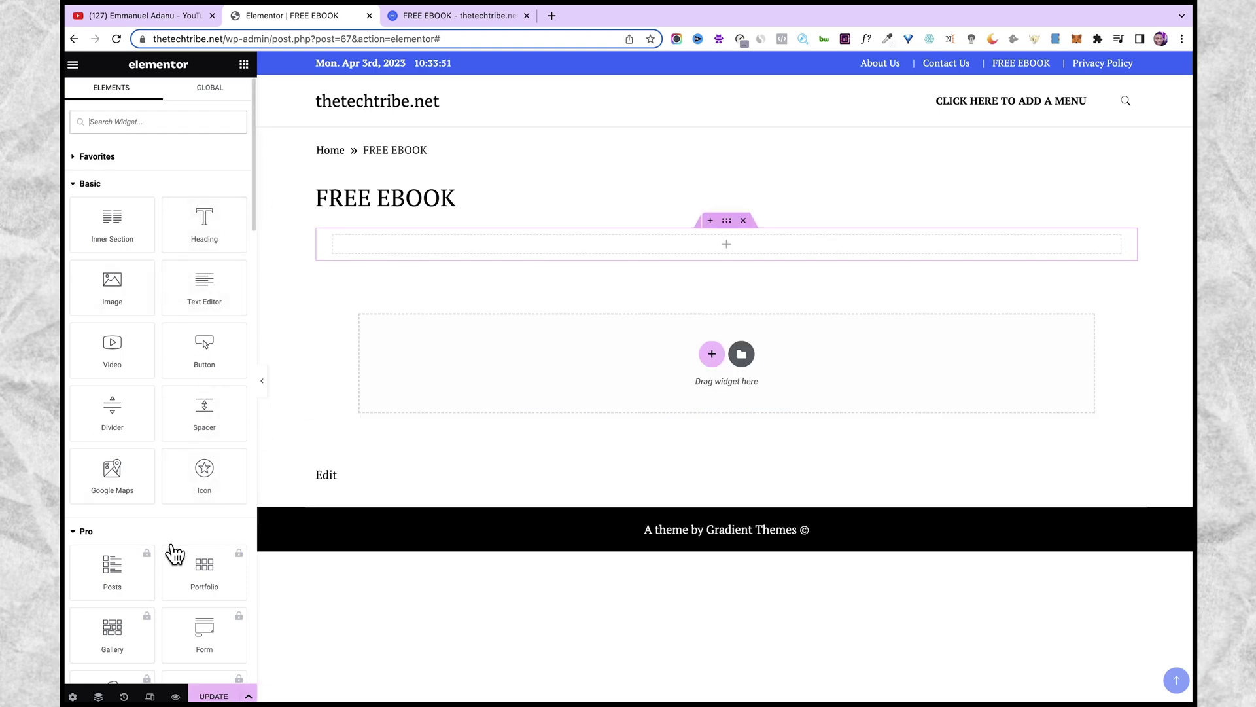
drag(203, 230, 683, 244)
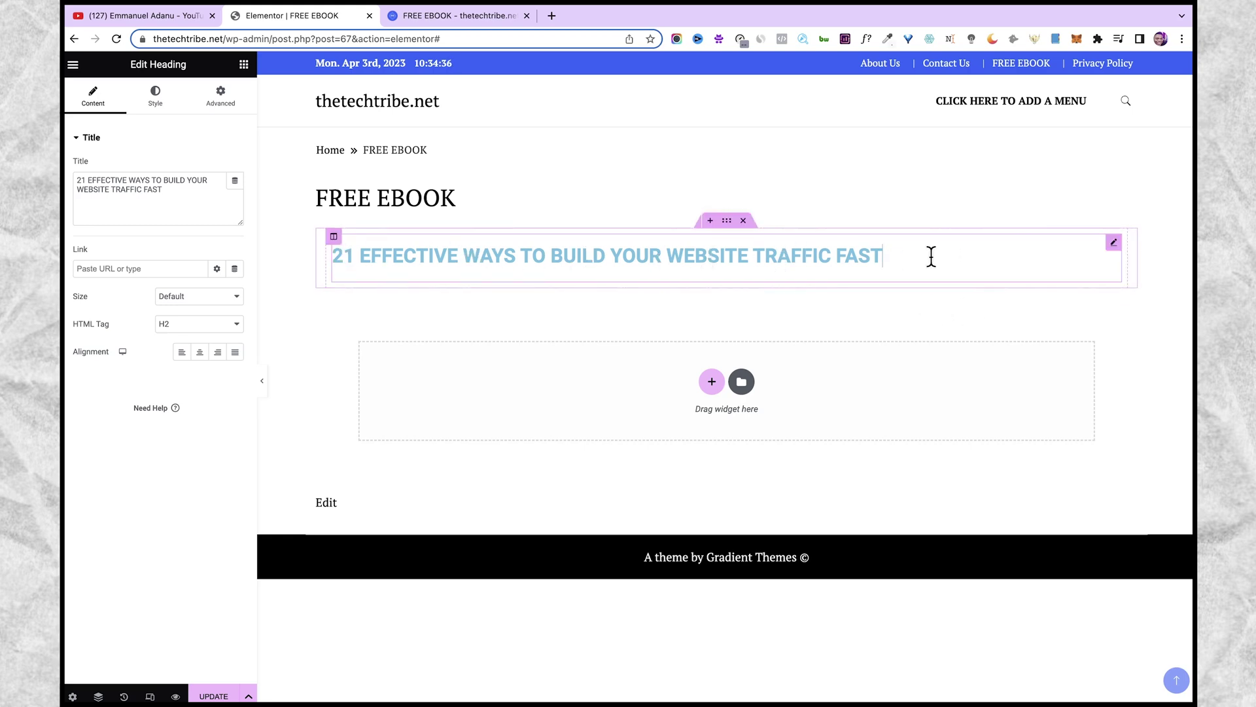
Step: Set the HTML tag of the "21 EFFECTIVE WAYS" heading to H1
drag(884, 256, 332, 253)
triple_click(431, 255)
click(450, 256)
triple_click(488, 255)
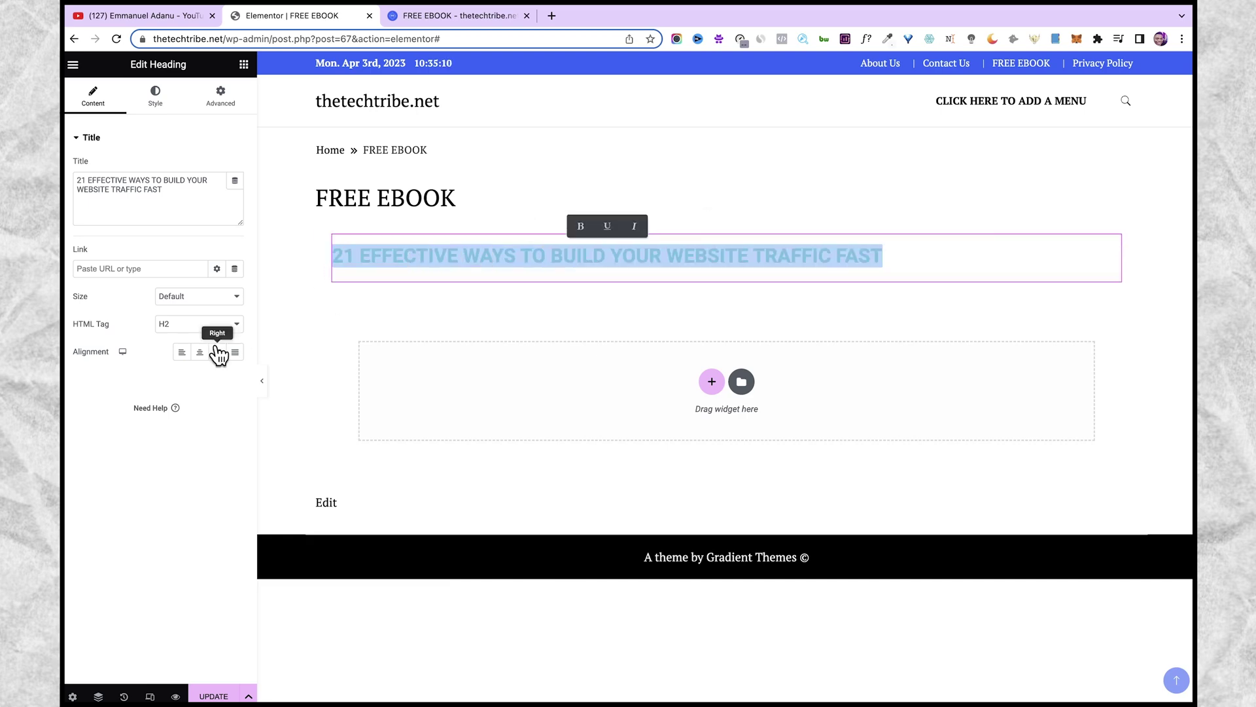
click(179, 325)
click(177, 311)
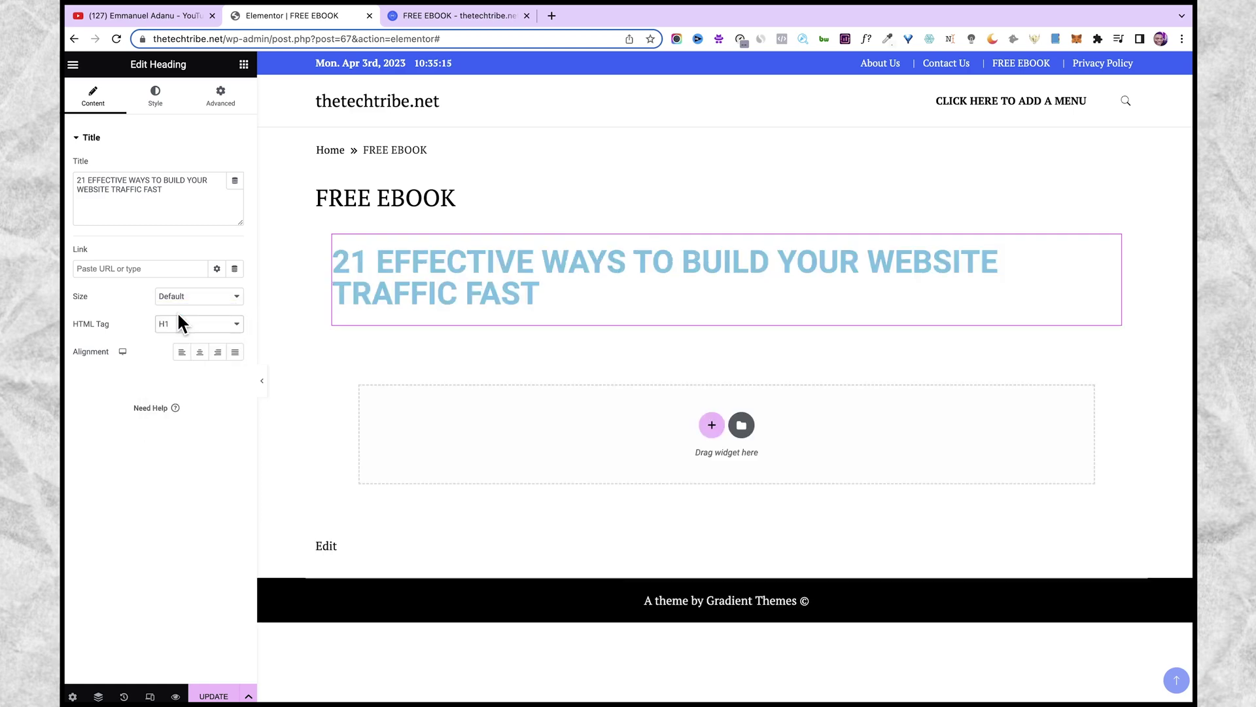
Step: Set the heading's size to XL and align it to the center
click(206, 296)
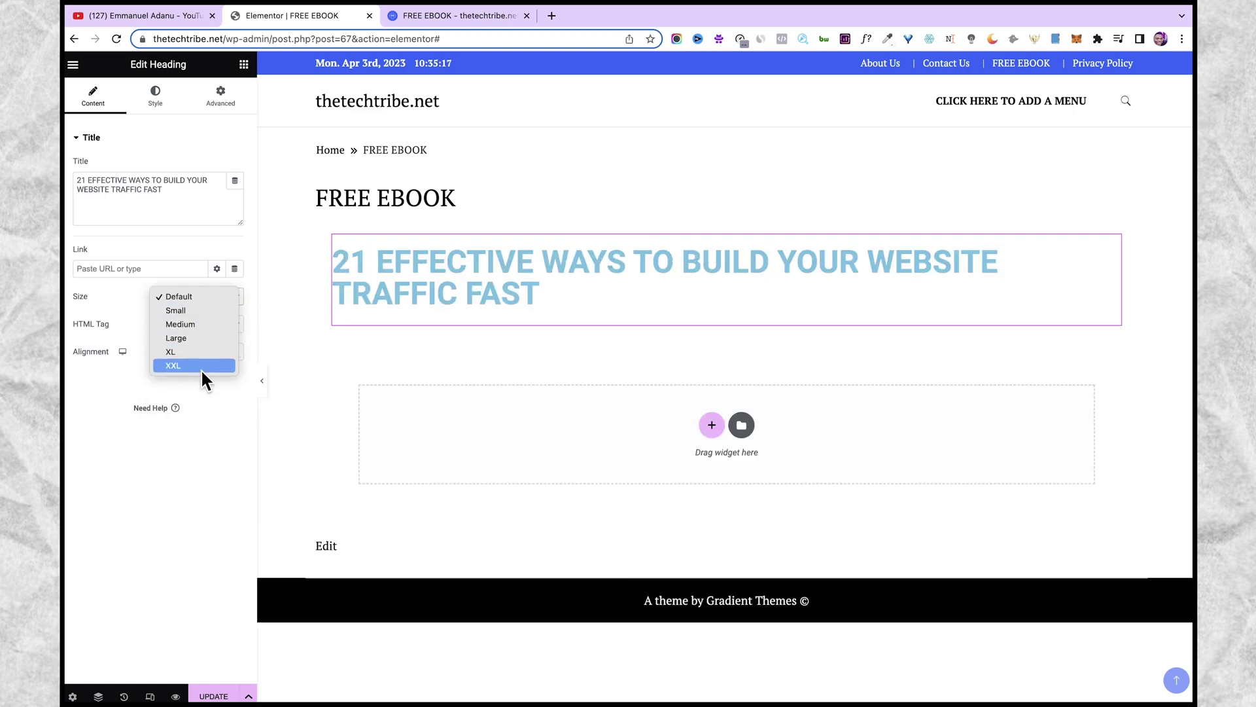
click(182, 336)
click(195, 302)
click(190, 325)
click(202, 301)
click(195, 283)
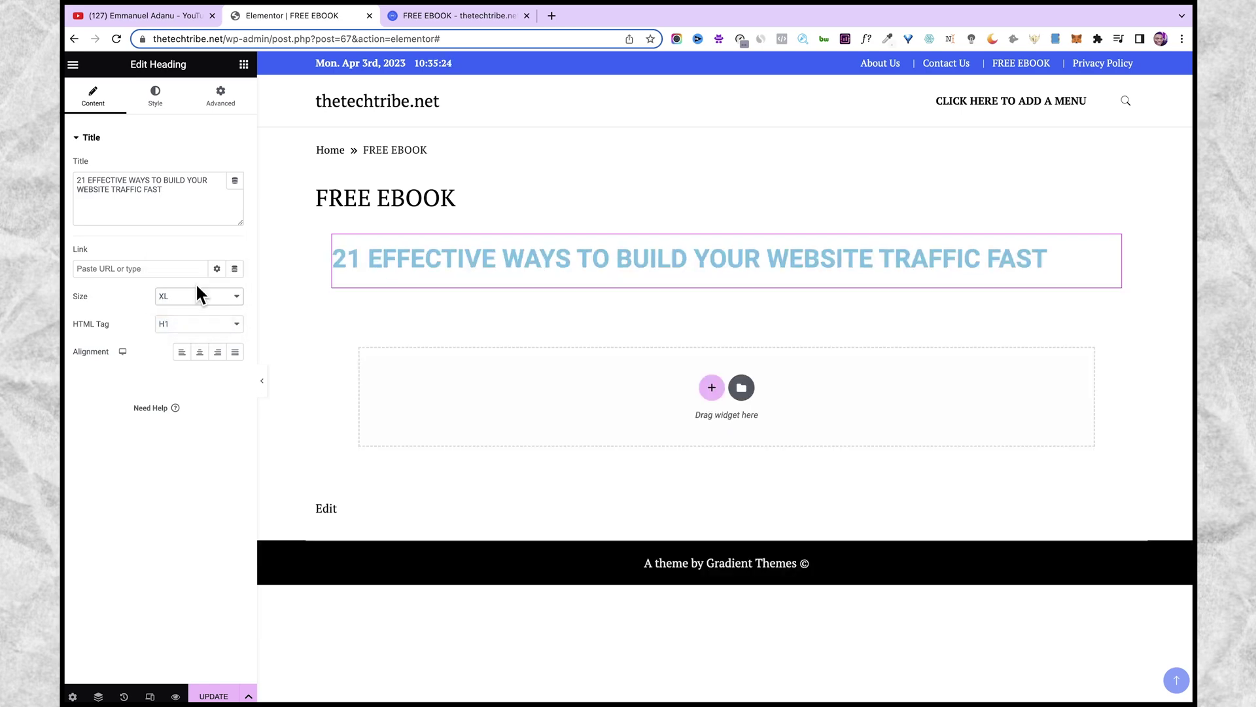
click(200, 354)
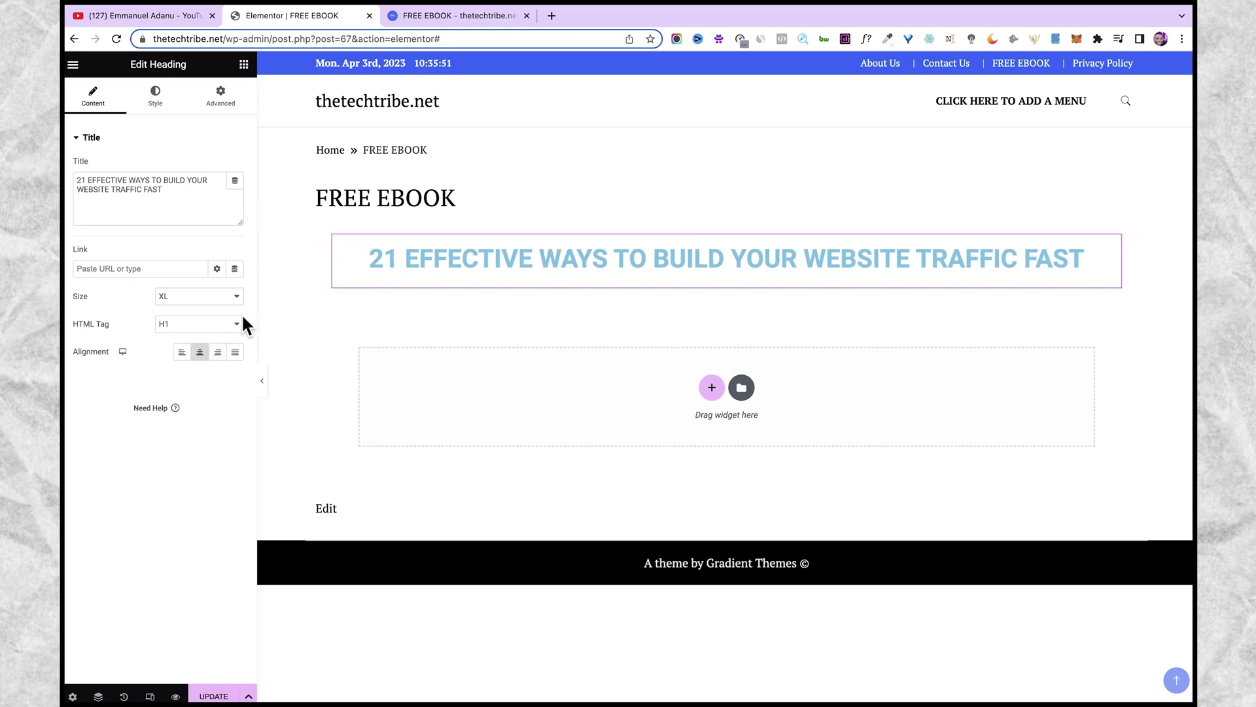
Step: Change the heading's text color to a bright blue
click(155, 101)
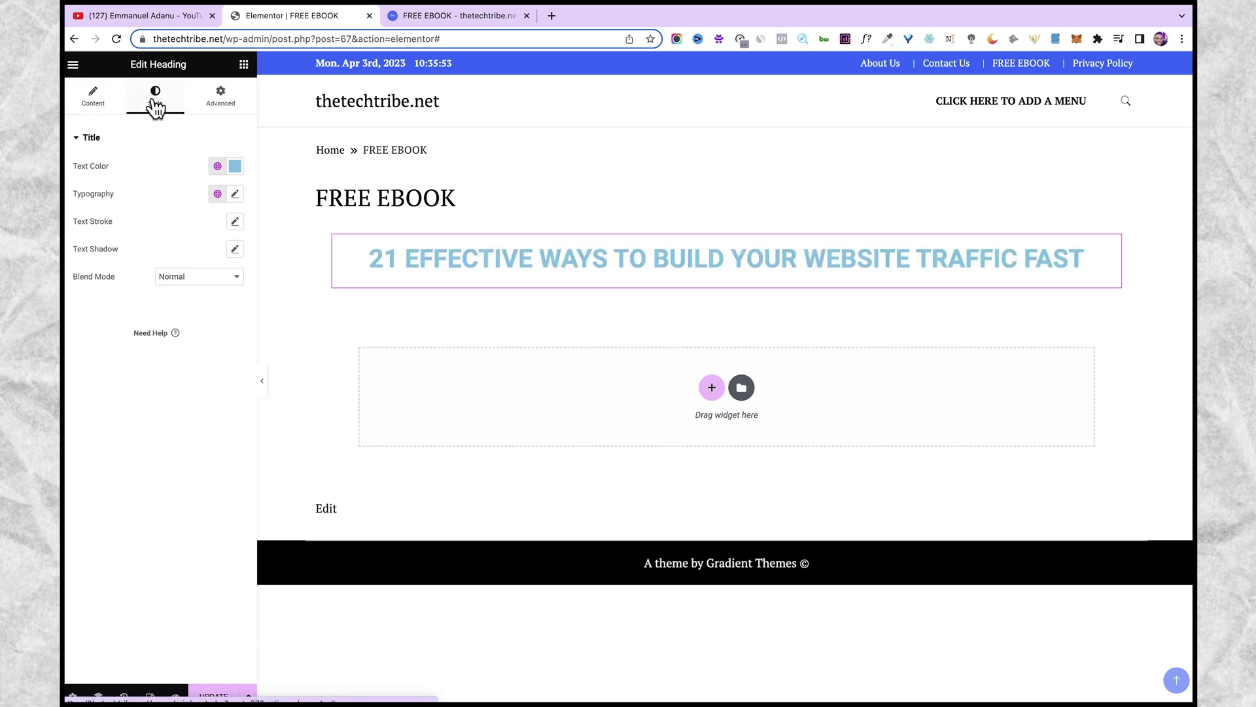
click(235, 166)
drag(167, 335, 178, 335)
click(232, 225)
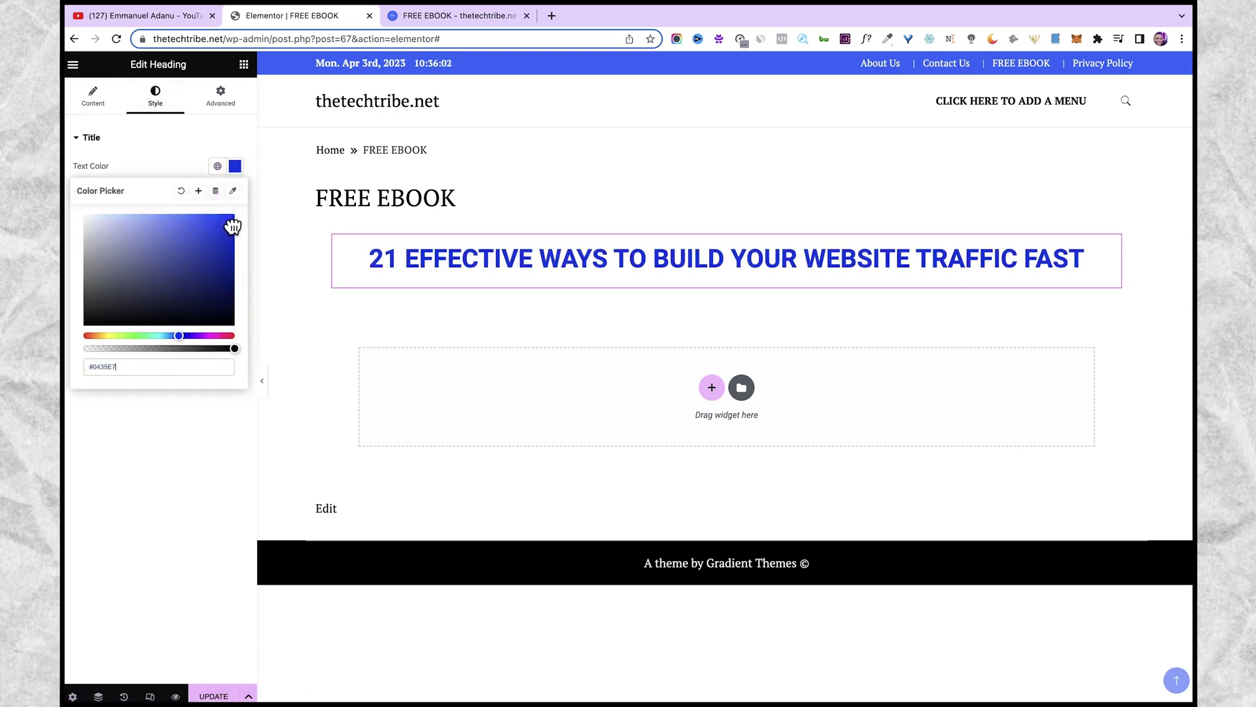
click(287, 201)
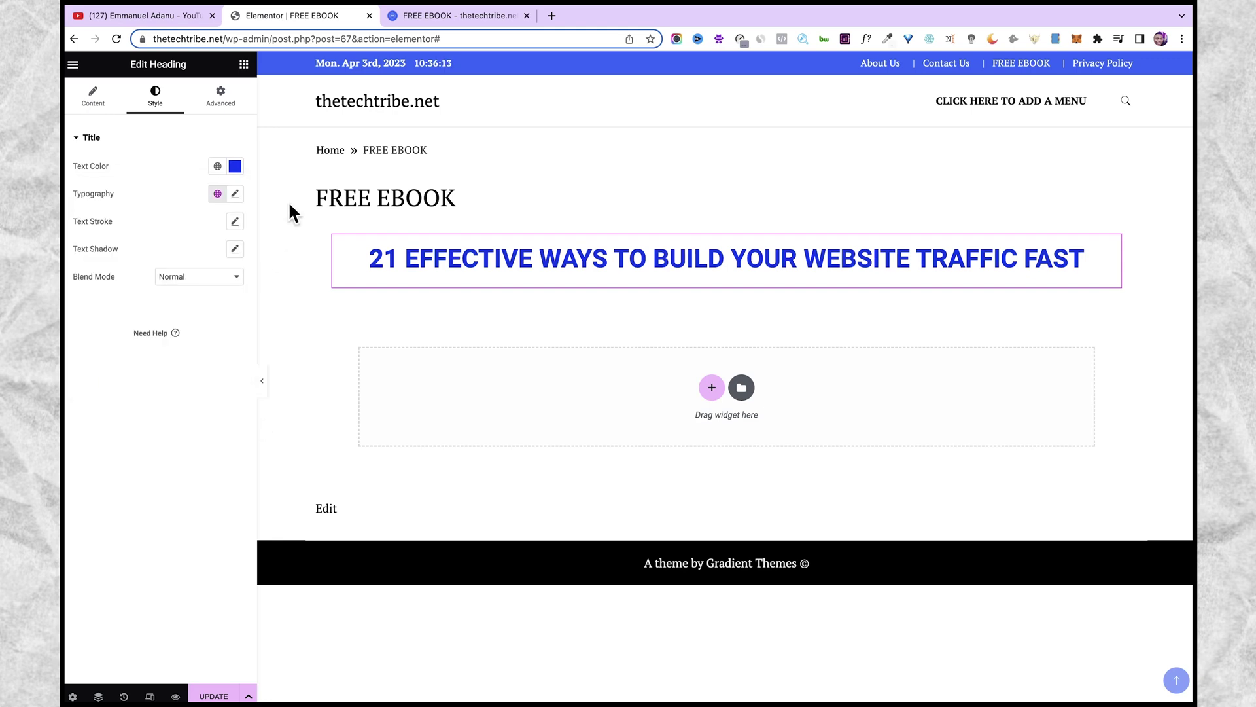
Step: Set the heading's typography to a 50 px font size and a 60 px line height
click(235, 195)
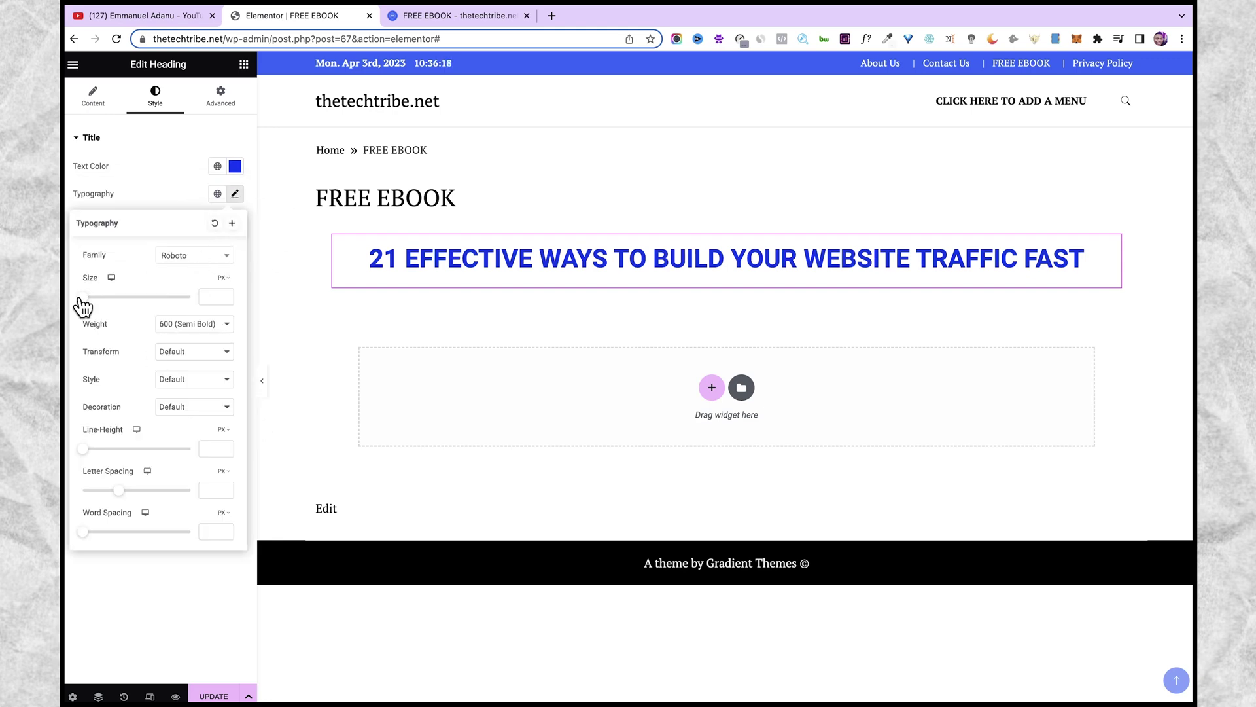
drag(83, 299, 109, 302)
mouse_move(83, 449)
mouse_down()
mouse_move(68, 456)
mouse_move(67, 441)
mouse_up()
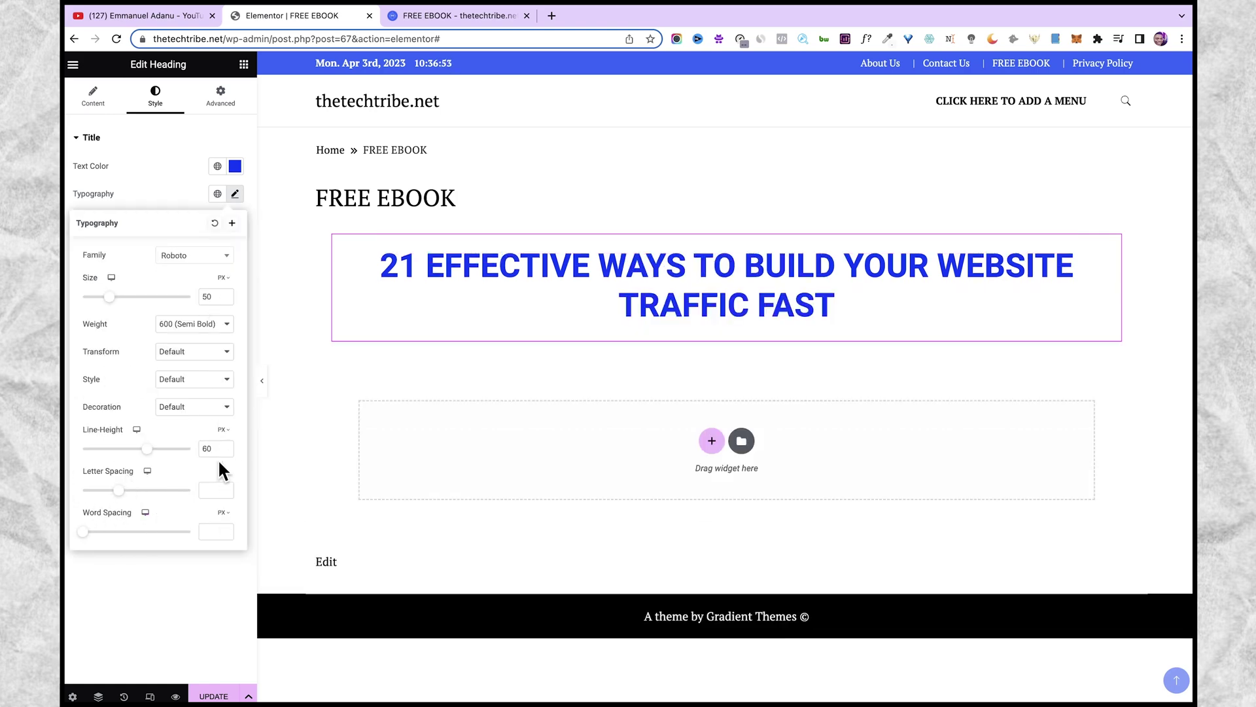
Step: Set the heading's font weight to 900 (Black)
click(197, 323)
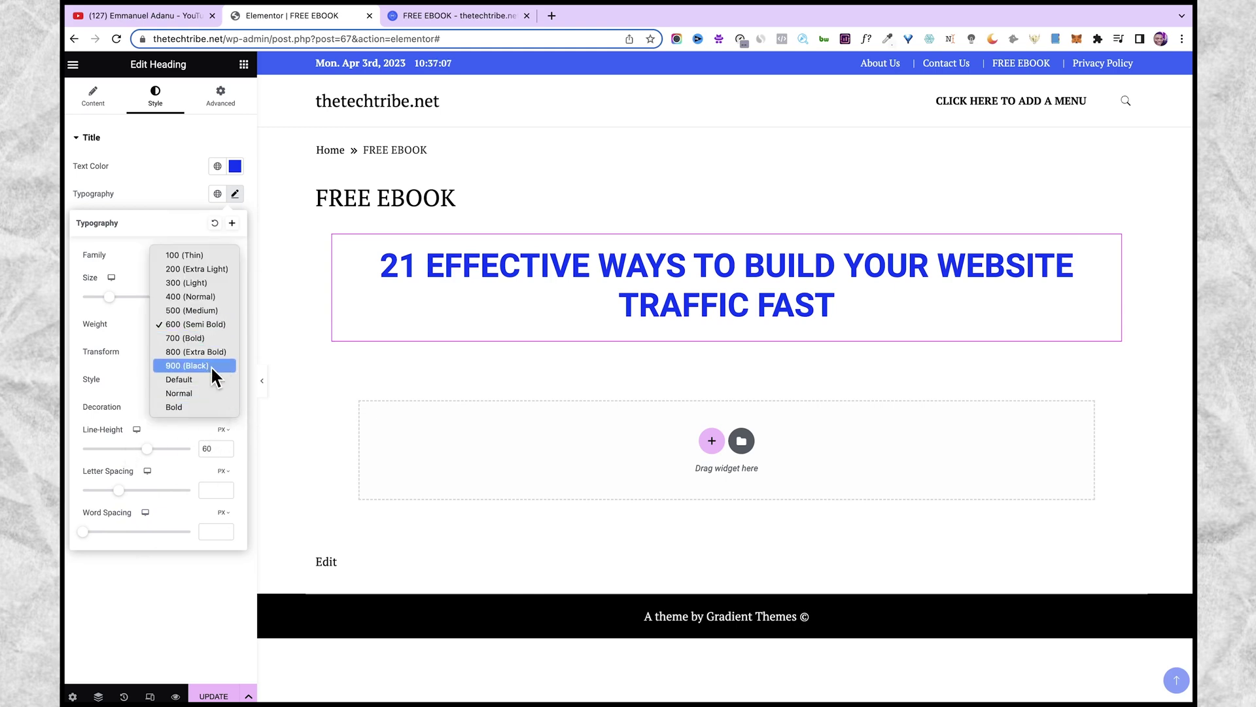
click(200, 364)
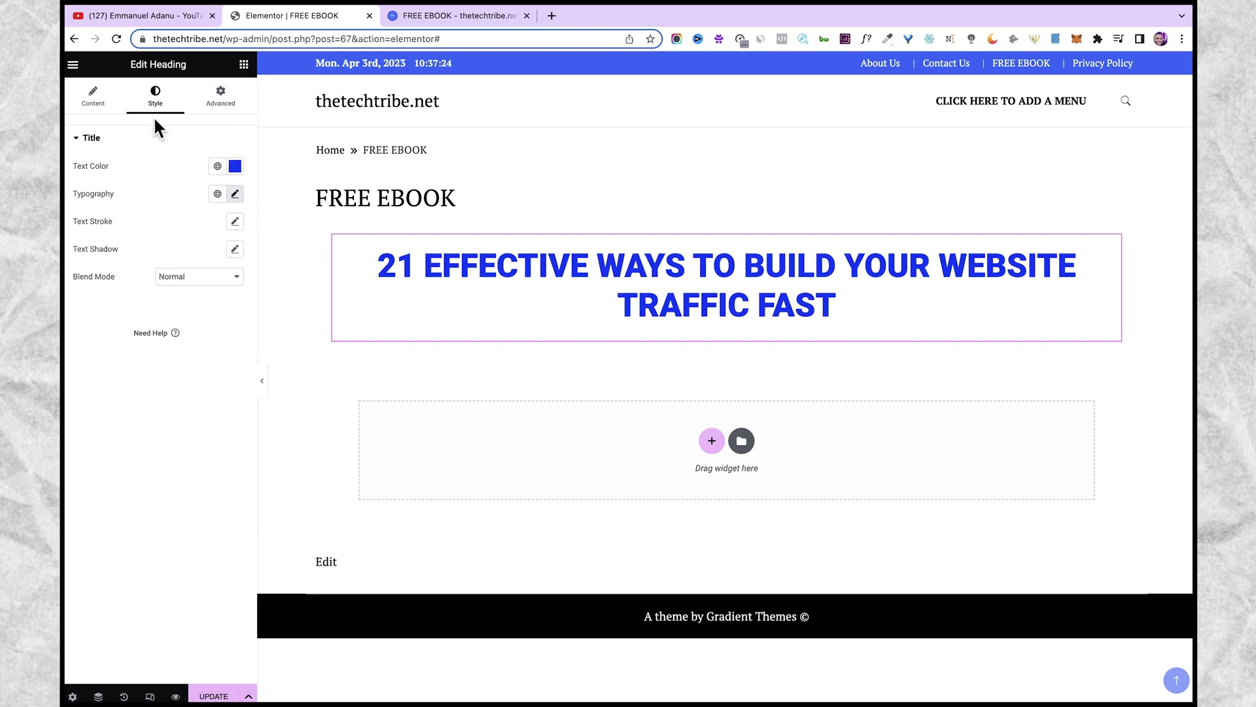
Step: Add a one-column section below the heading and place an Image widget inside it
click(243, 64)
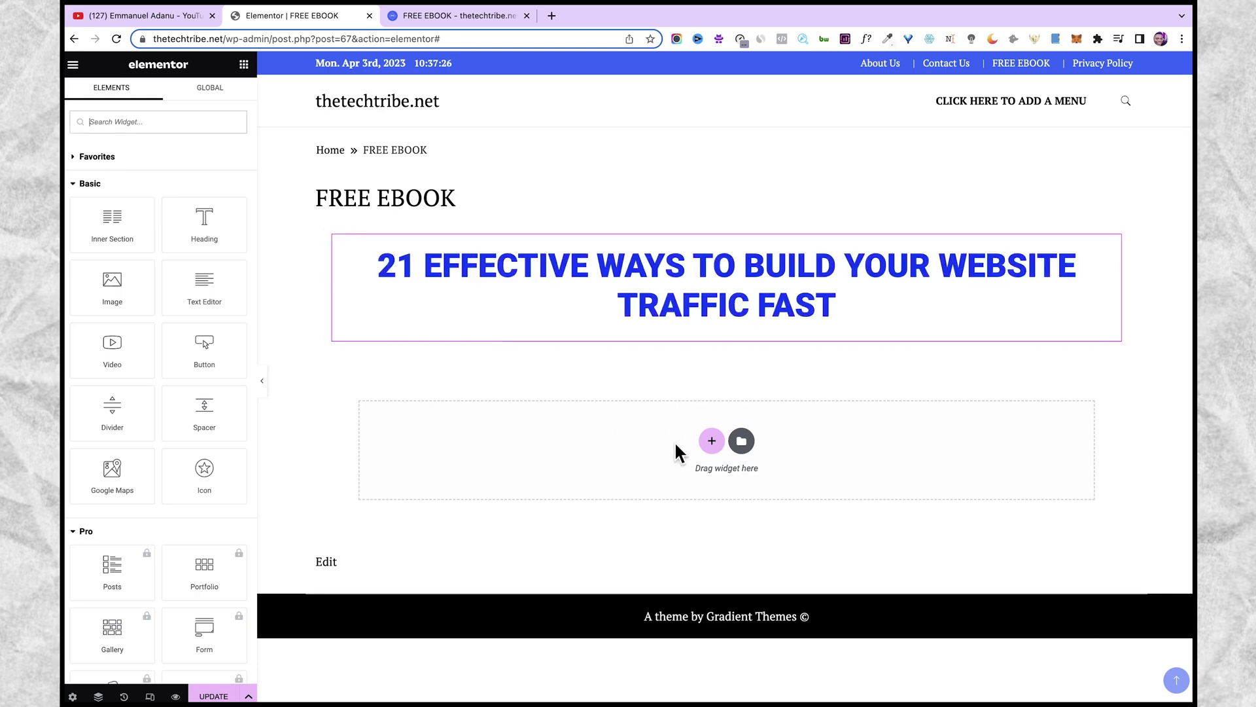
click(712, 440)
click(543, 463)
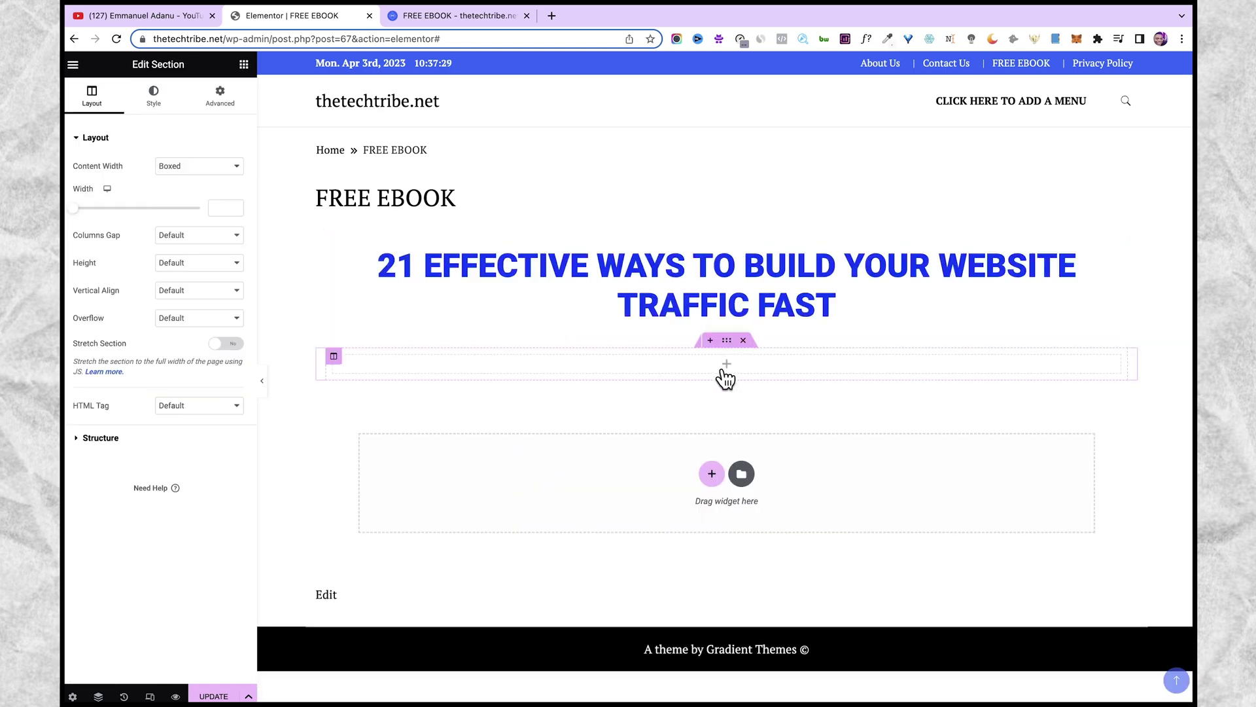
click(244, 63)
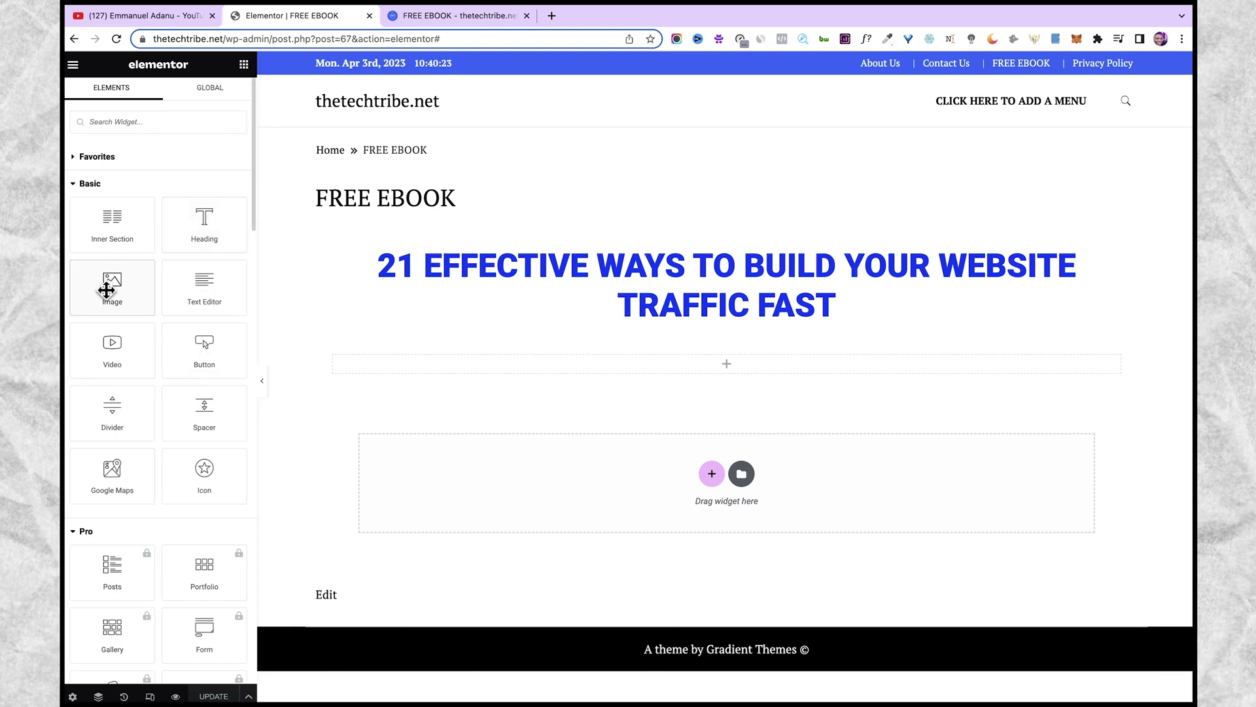
drag(105, 281, 507, 352)
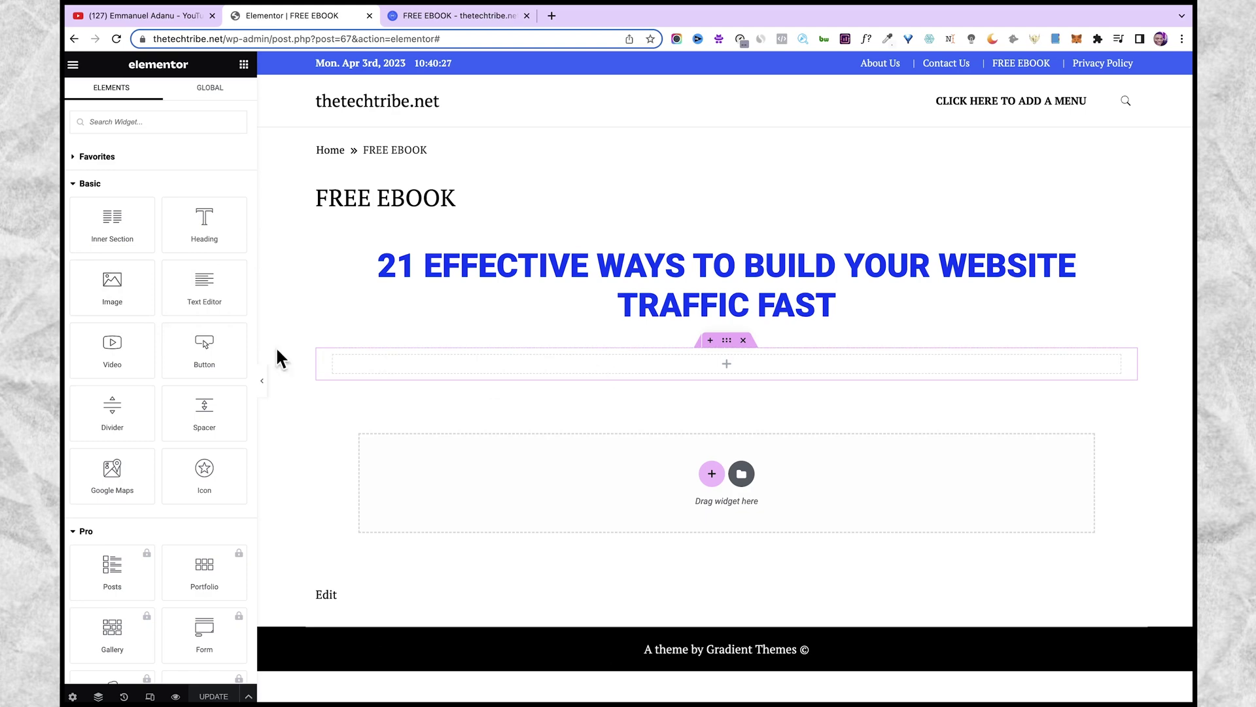
drag(124, 292, 665, 370)
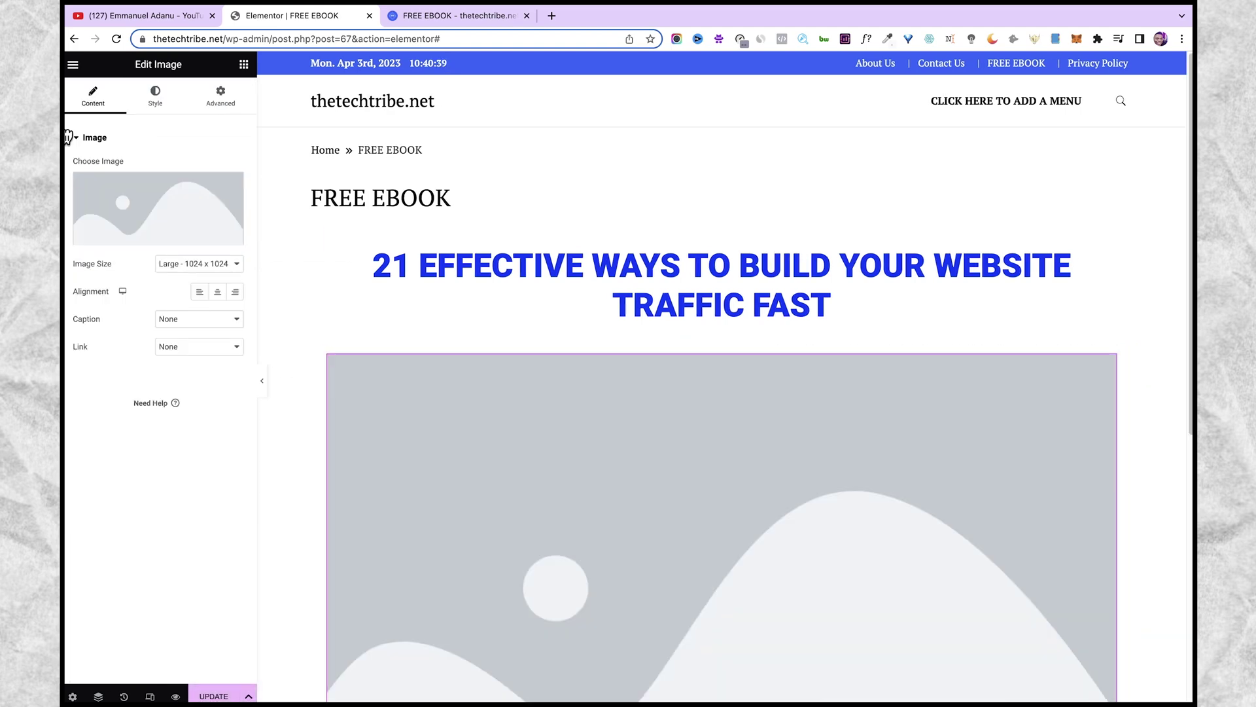
Step: Upload the book-and-phone ebook mockup 1680475050.png and use it as the Image widget's picture
mouse_move(154, 232)
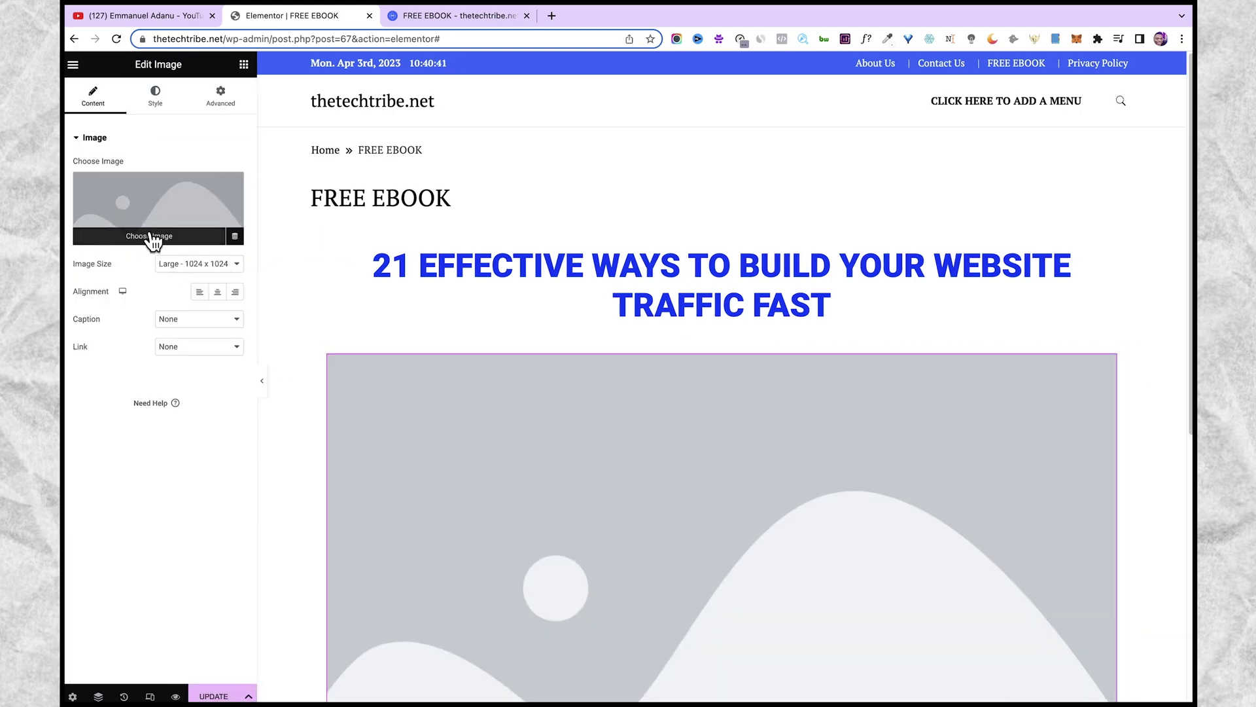
click(134, 239)
click(261, 115)
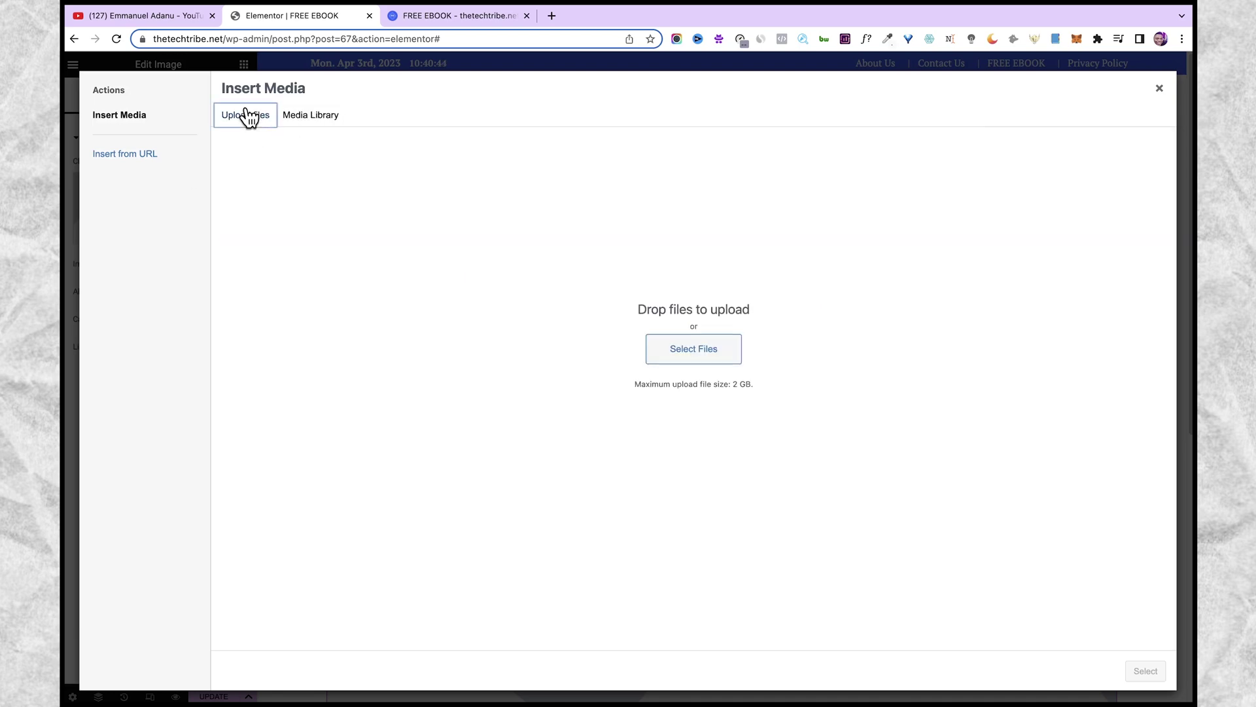
click(700, 354)
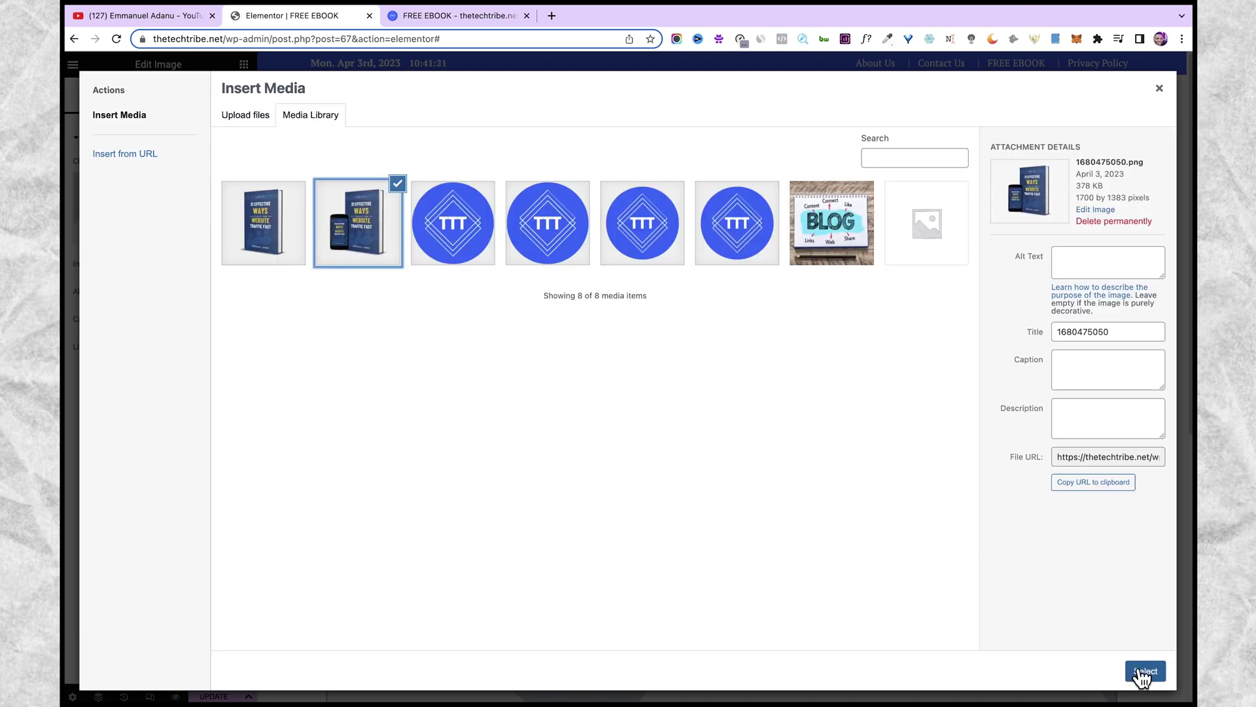
click(1138, 679)
Step: Try the 1536 x 1536 size for the ebook image and restore Large - 1024 x 1024
scroll(720, 392, down, 4)
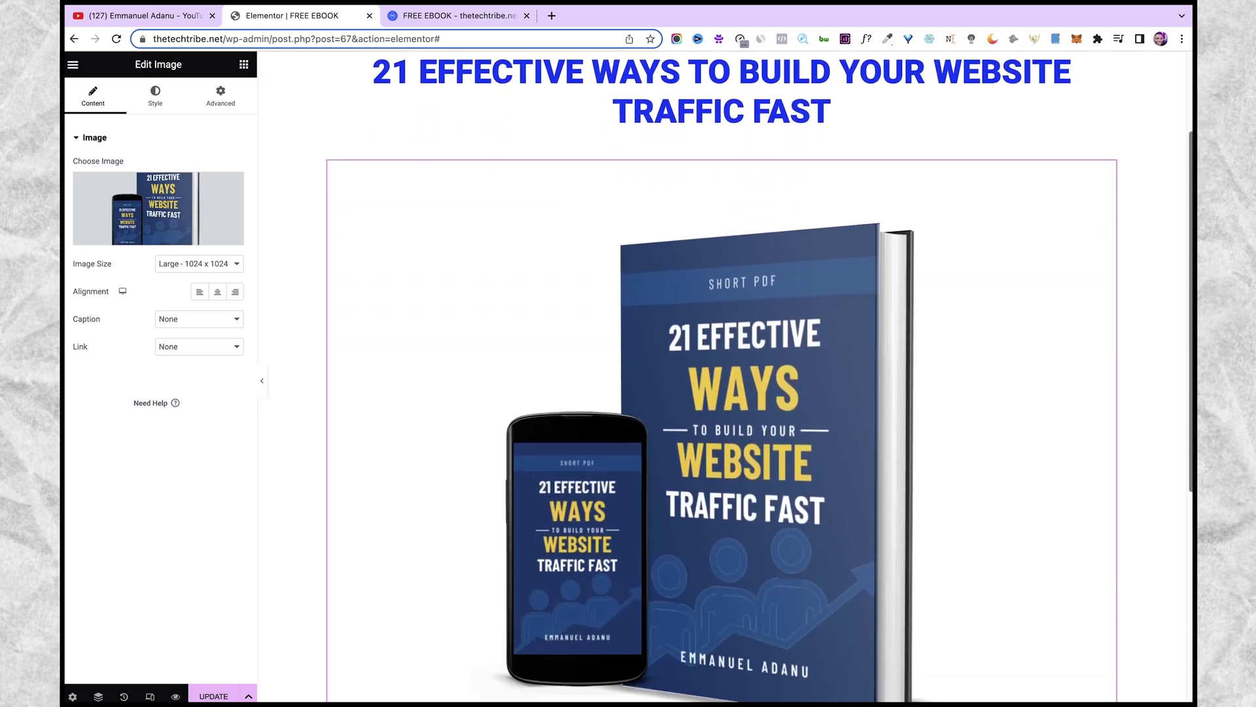
scroll(719, 392, up, 2)
scroll(538, 340, up, 1)
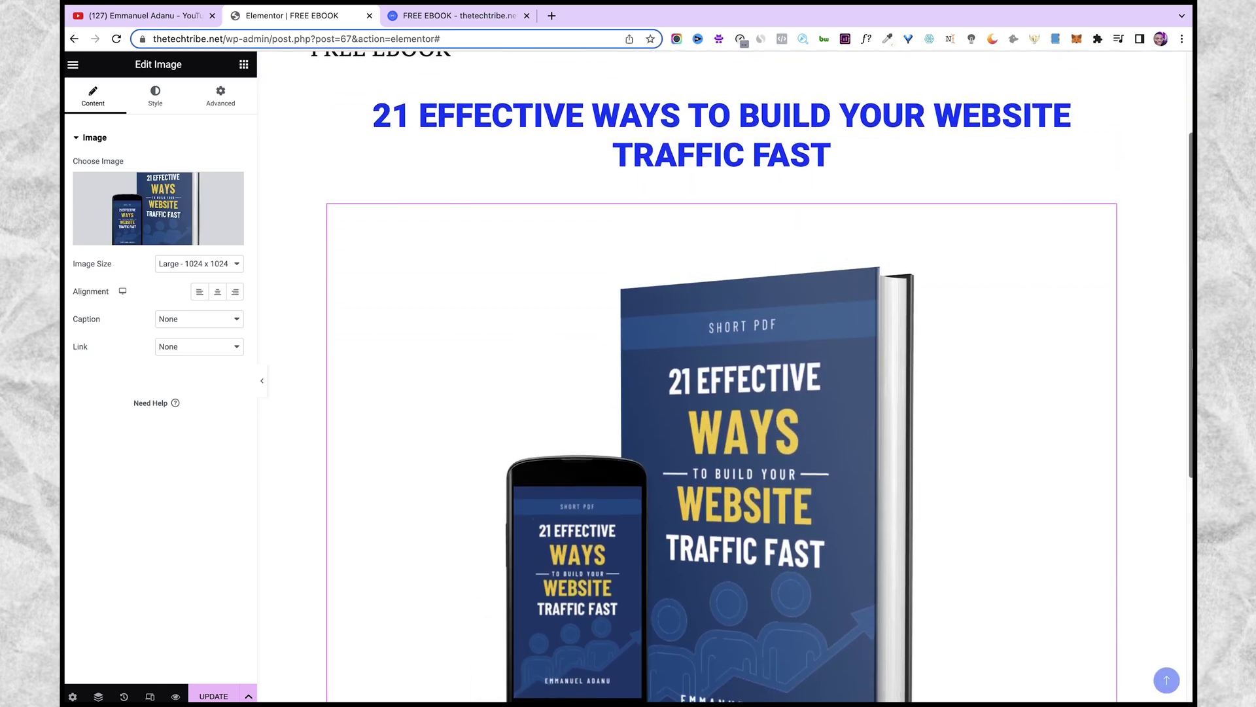
click(204, 269)
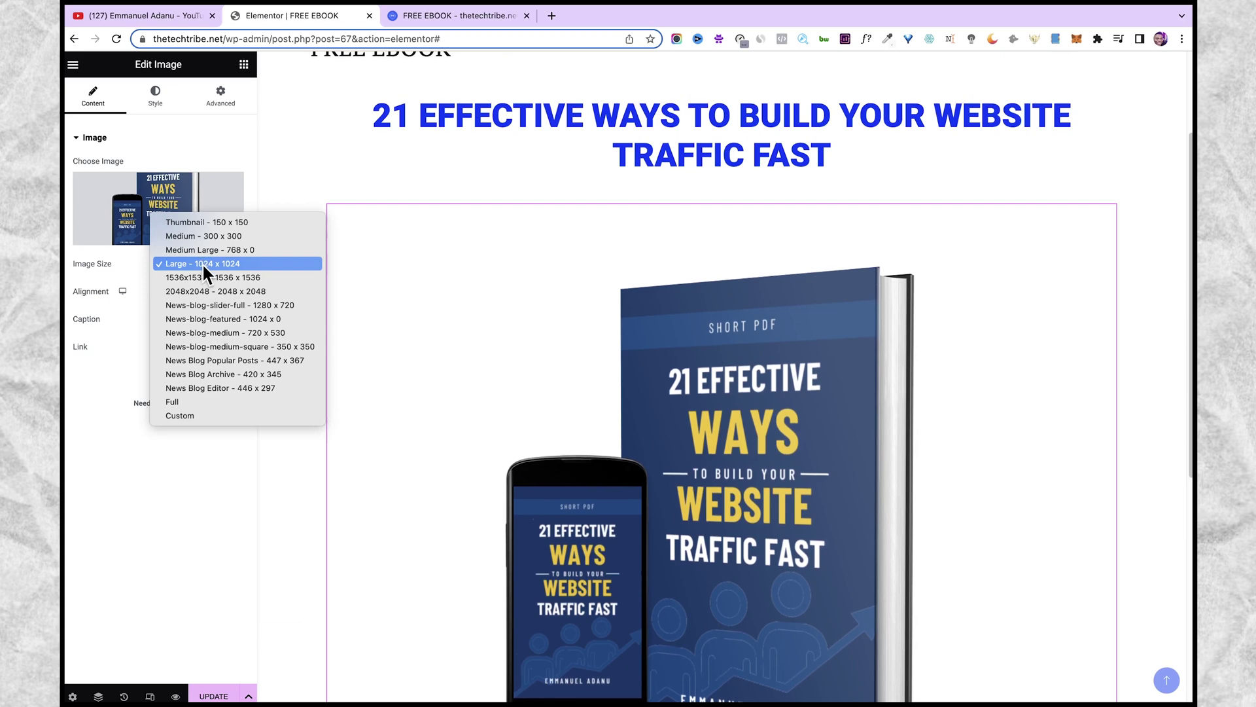
click(201, 263)
click(202, 261)
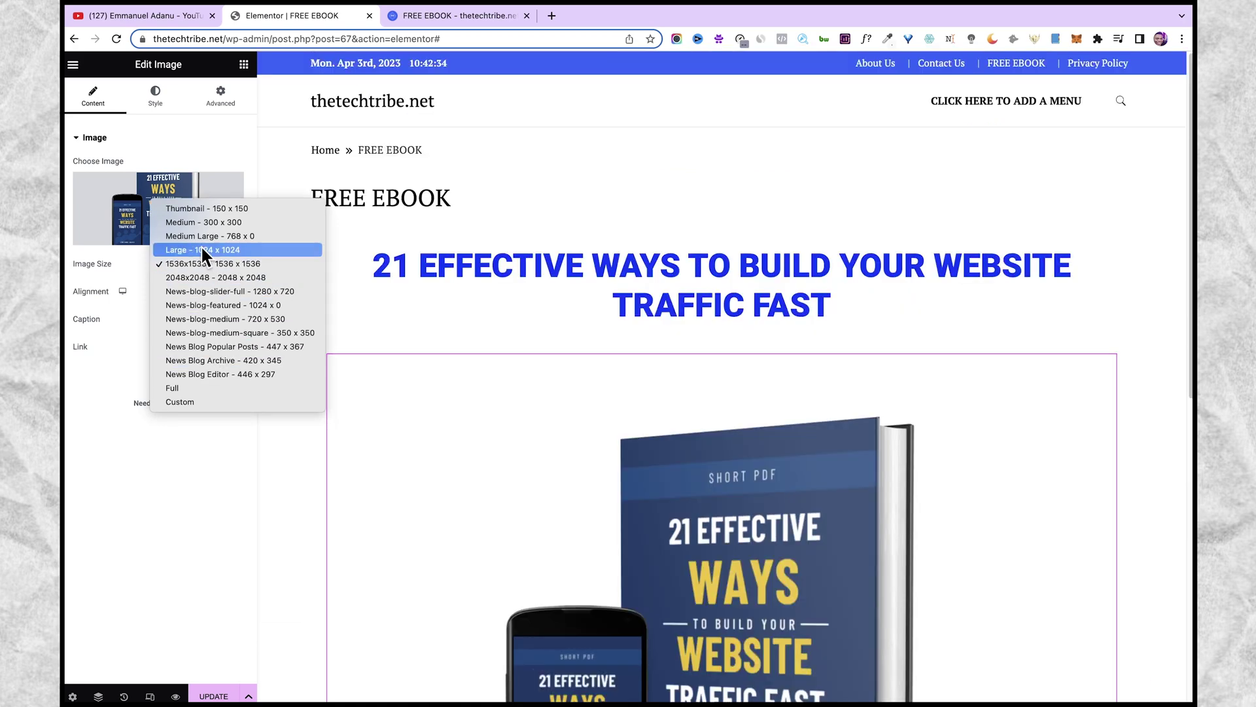
click(201, 250)
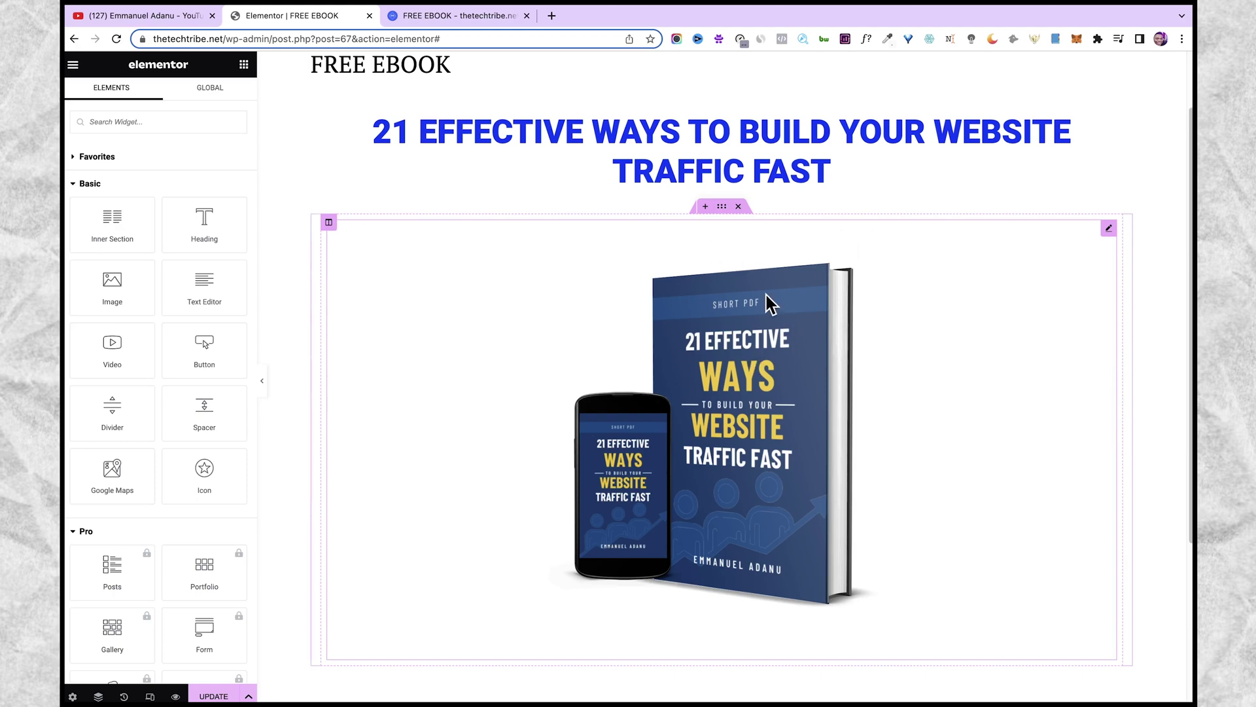
Step: Try a custom size of 300 x 300 for the ebook image
click(727, 414)
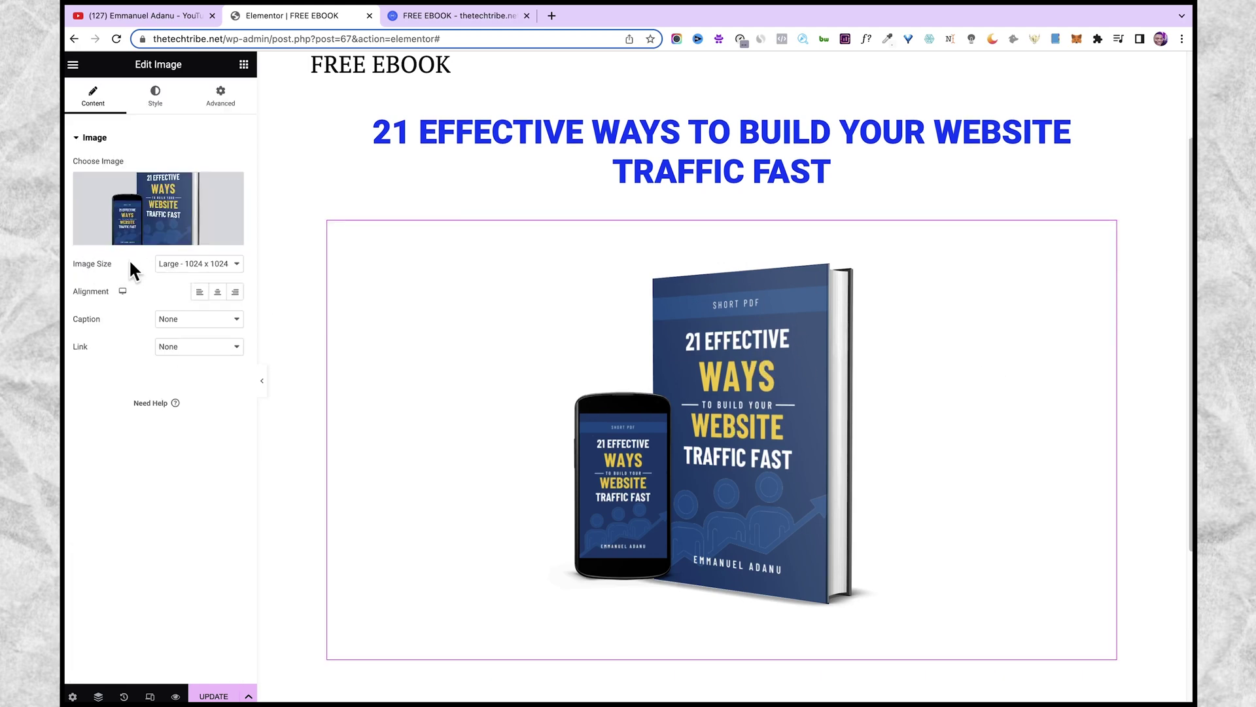
click(197, 263)
click(191, 415)
click(98, 332)
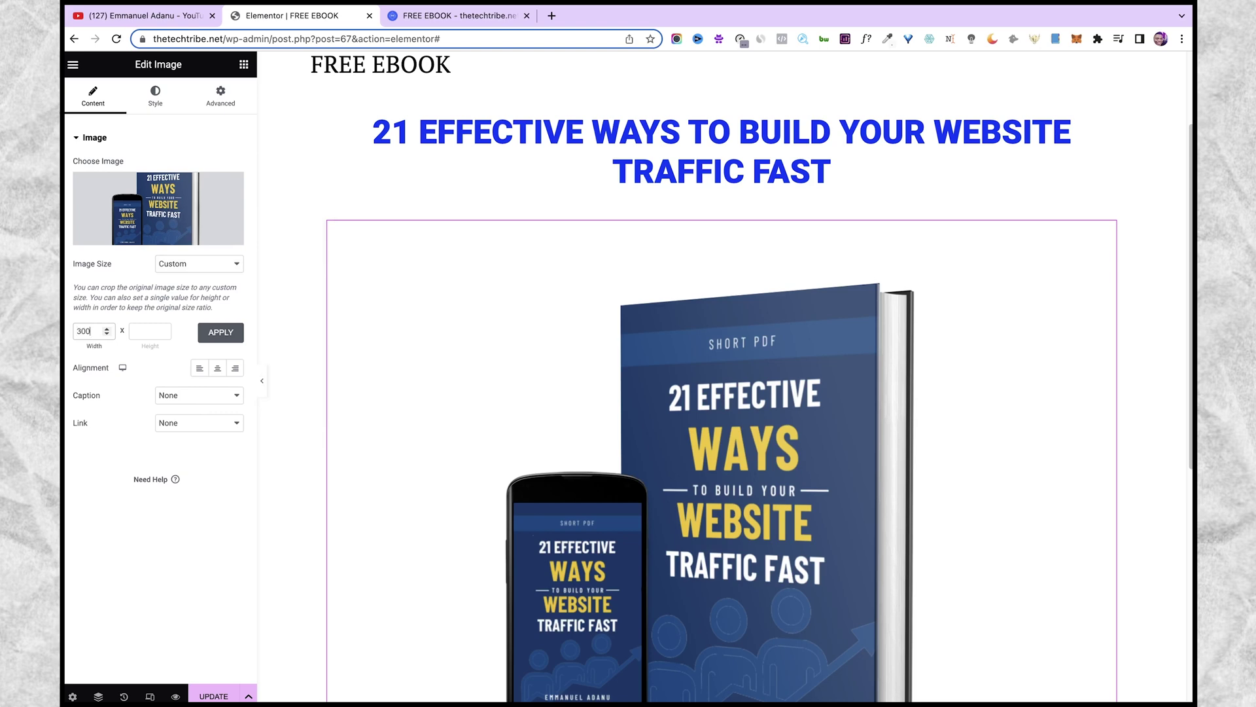
click(144, 330)
click(223, 333)
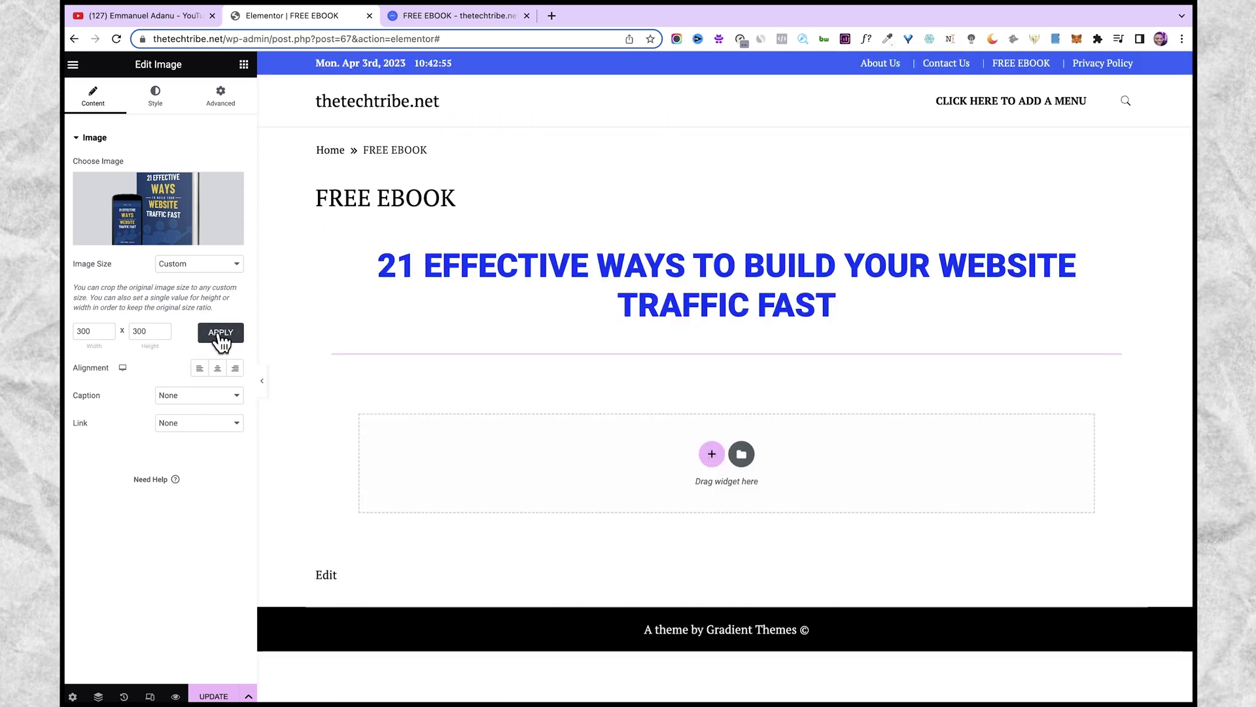
Step: Set the ebook image's size to Large - 1024 x 1024 and align it to the center, without caption or link
click(191, 264)
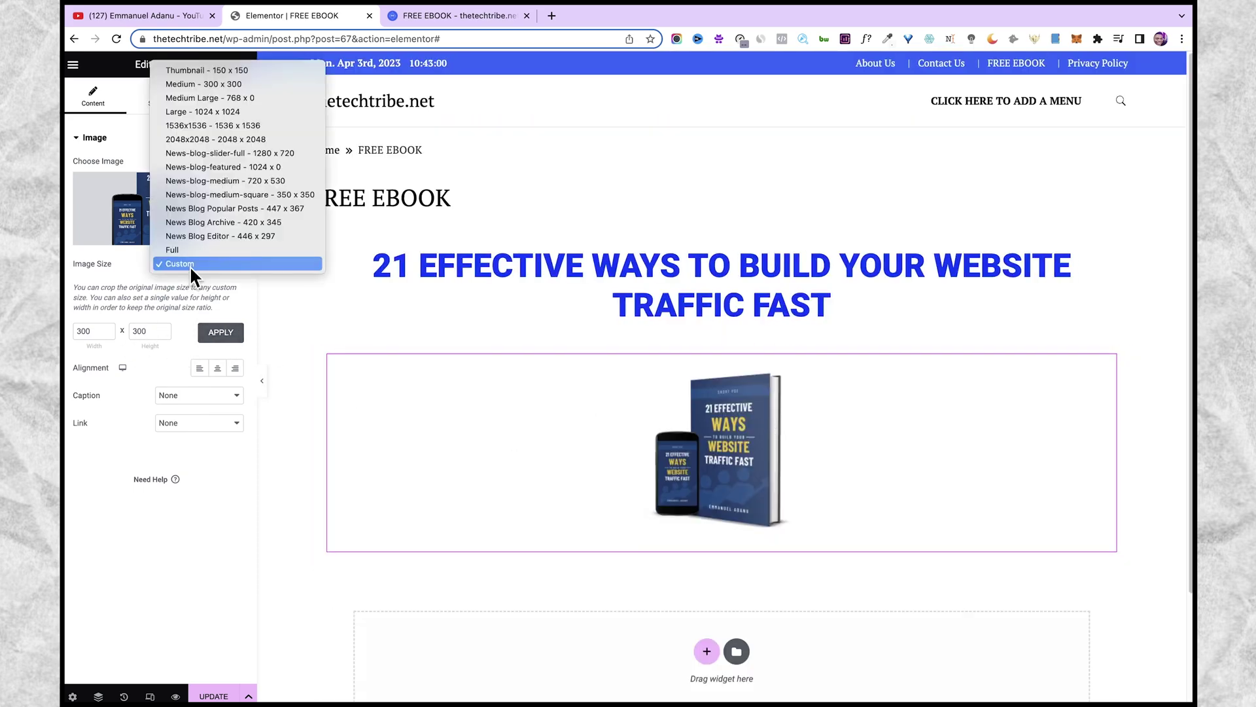
click(195, 110)
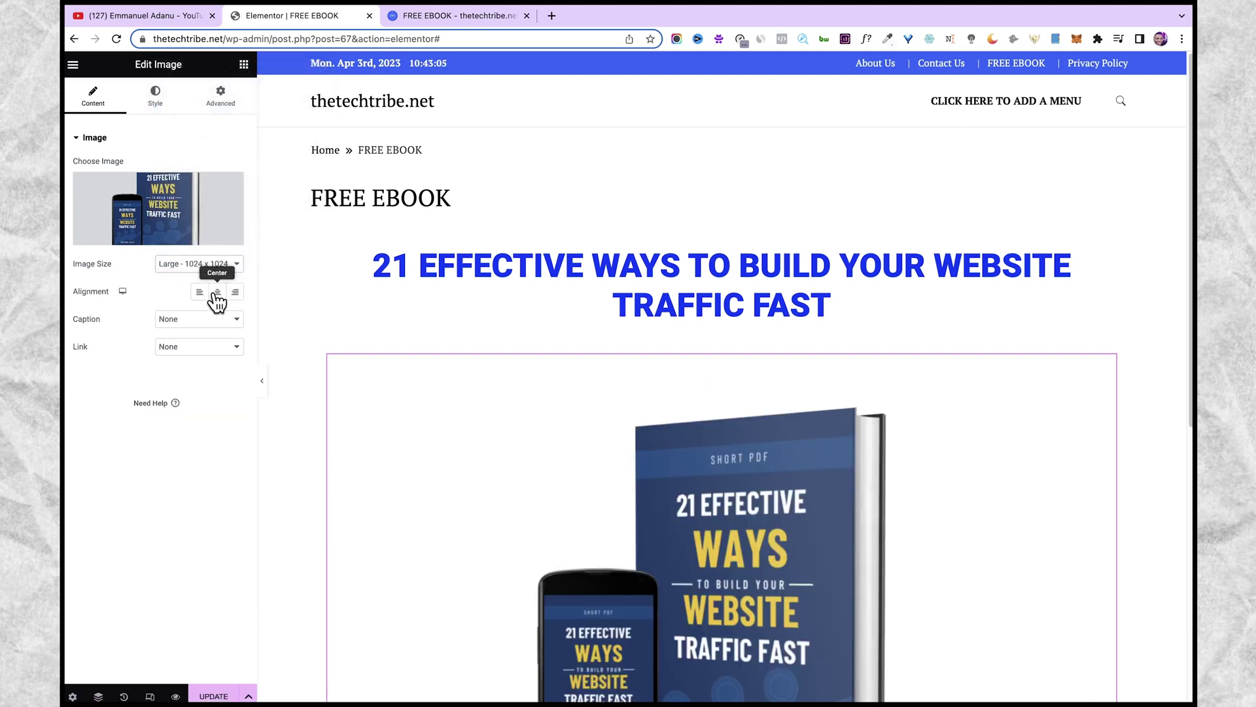
click(194, 319)
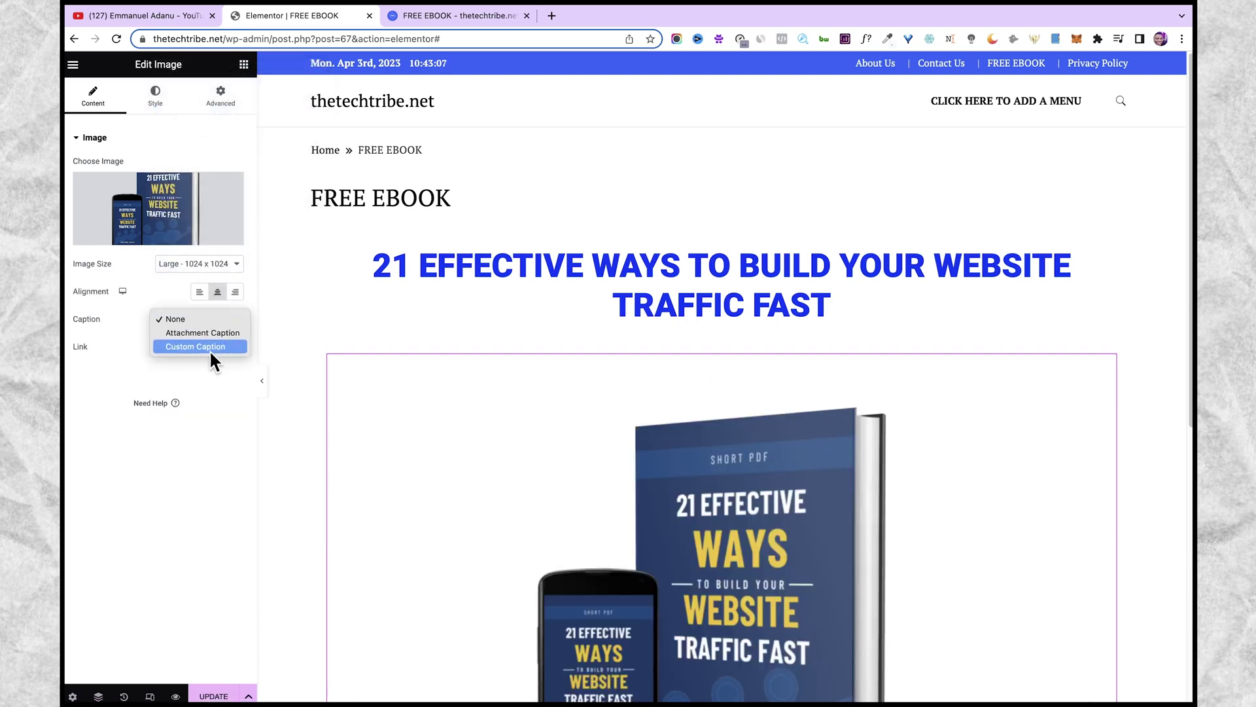
click(225, 383)
click(163, 347)
click(182, 348)
Step: Try adjusting the ebook image's width in its style settings
click(155, 96)
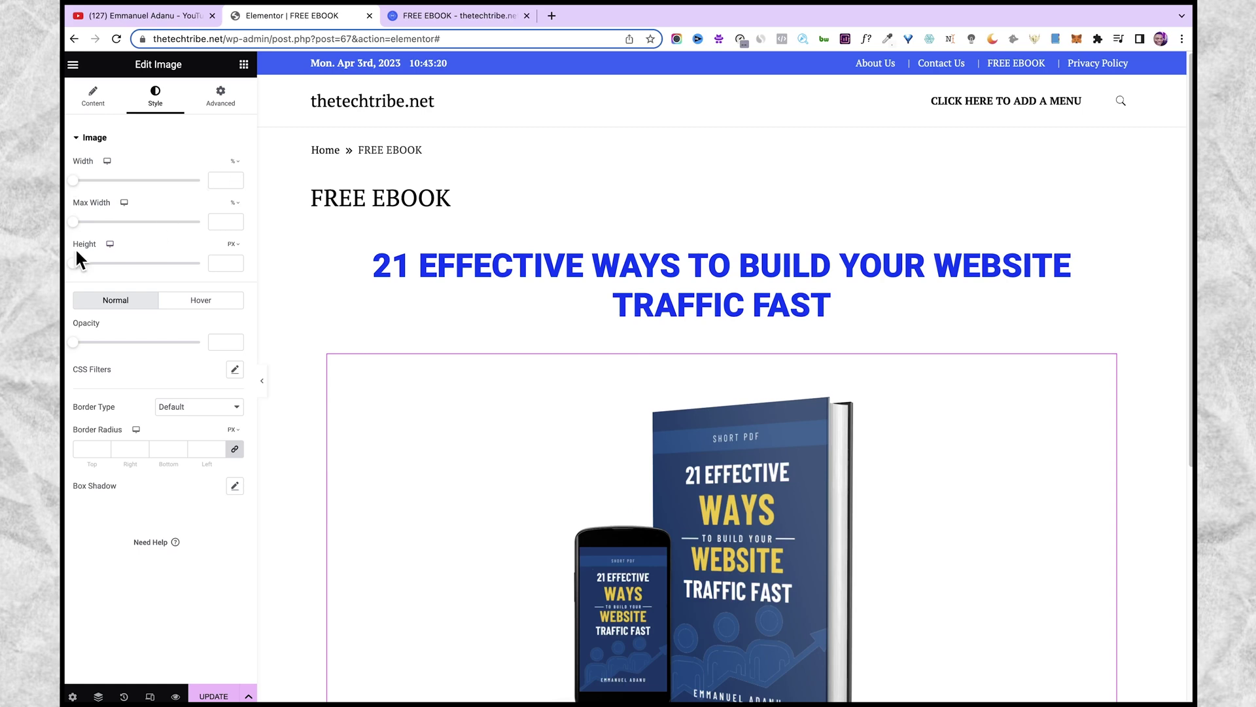
click(95, 179)
drag(95, 179, 135, 175)
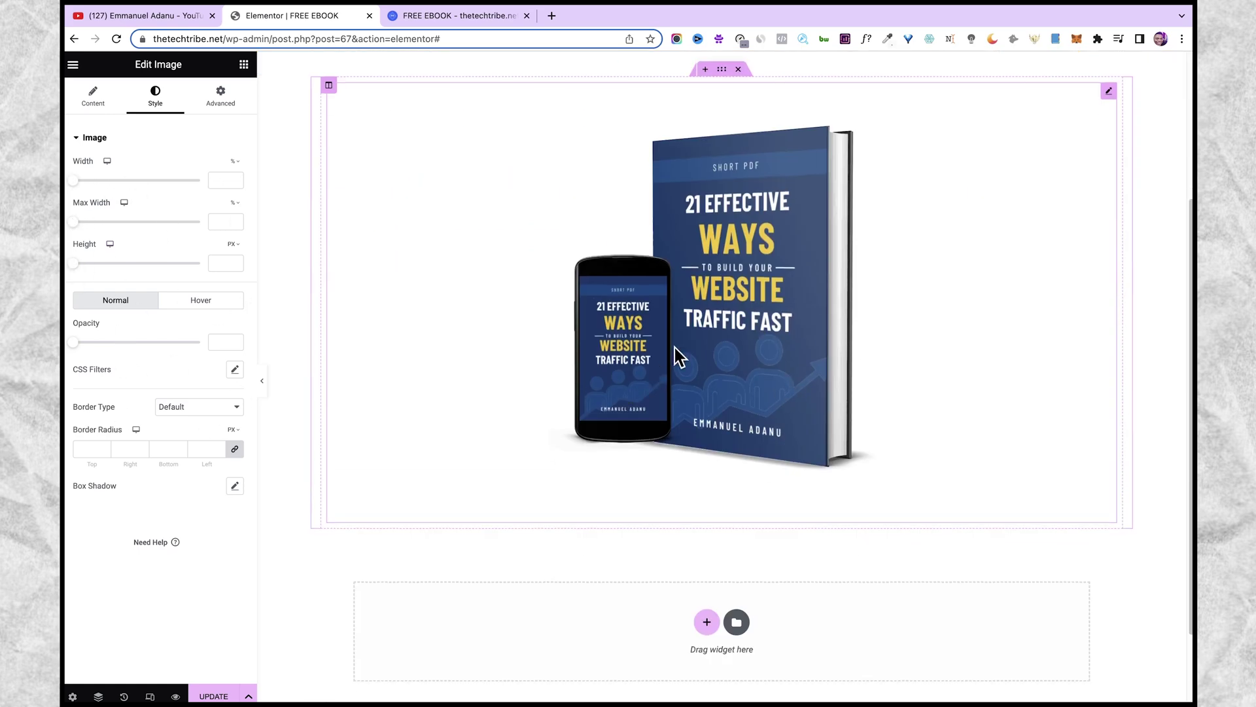
Step: Add a one-column section below the ebook image and place a Text Editor widget inside it
scroll(726, 412, down, 2)
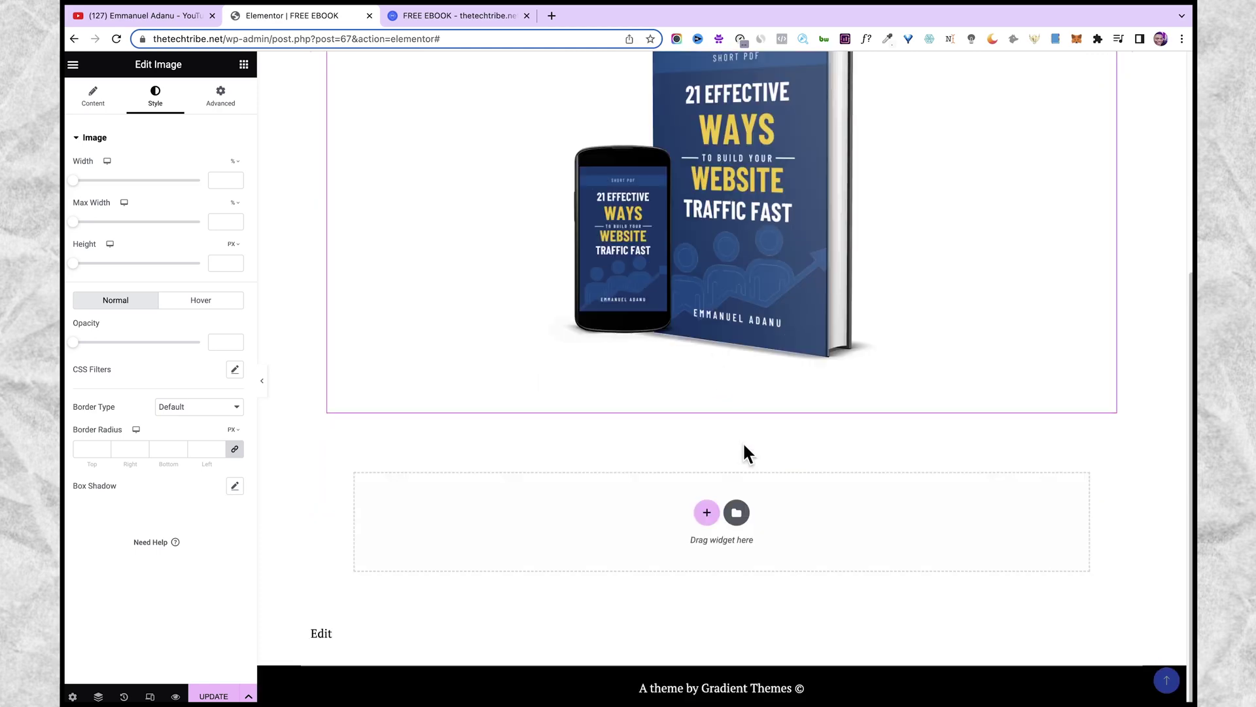
click(705, 511)
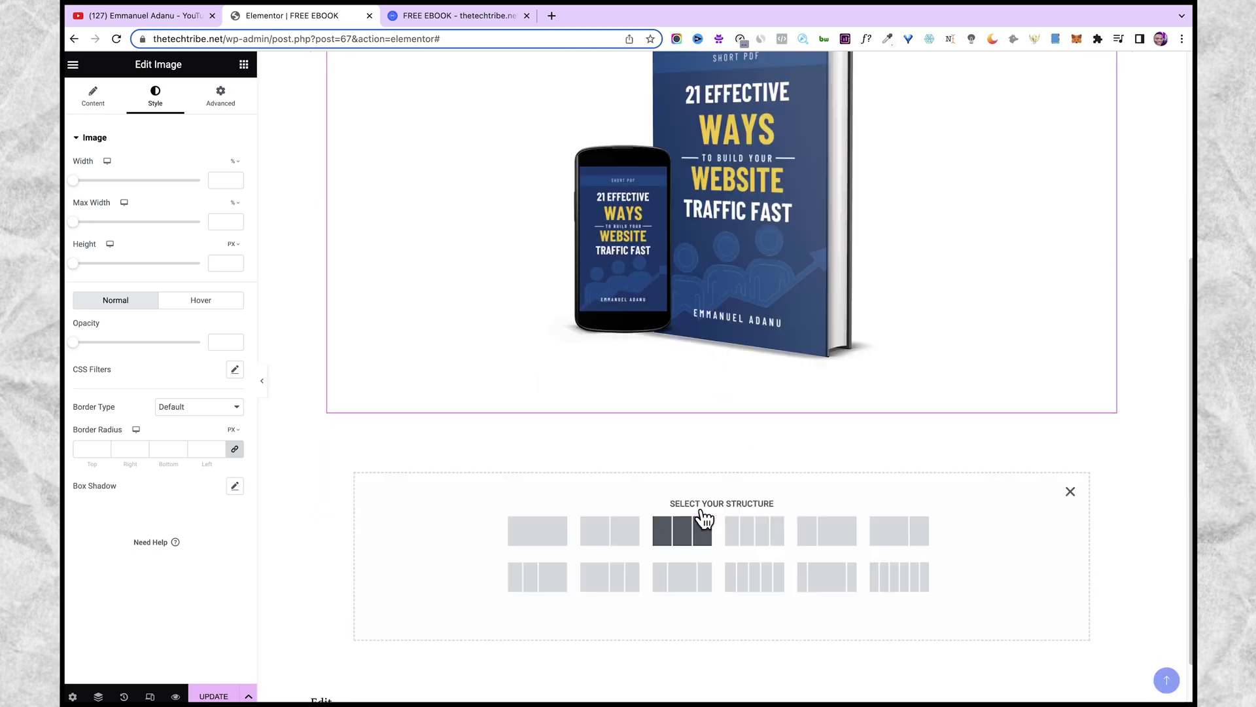
click(547, 540)
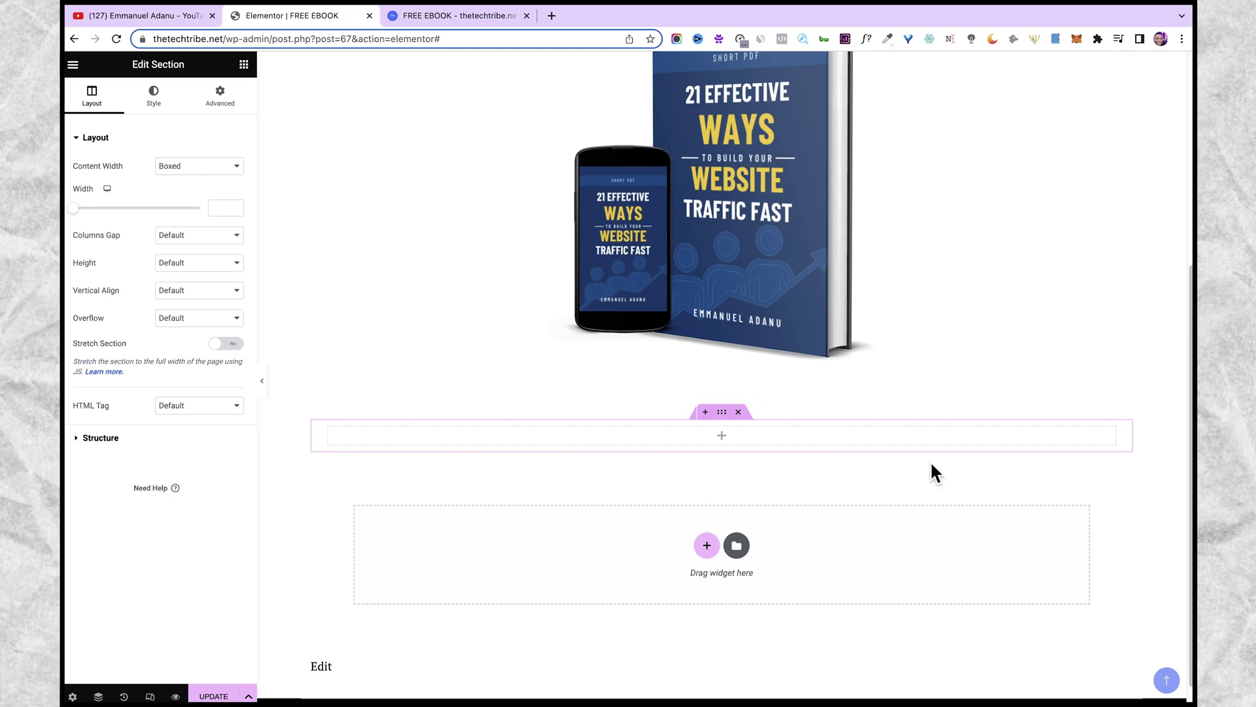
click(246, 72)
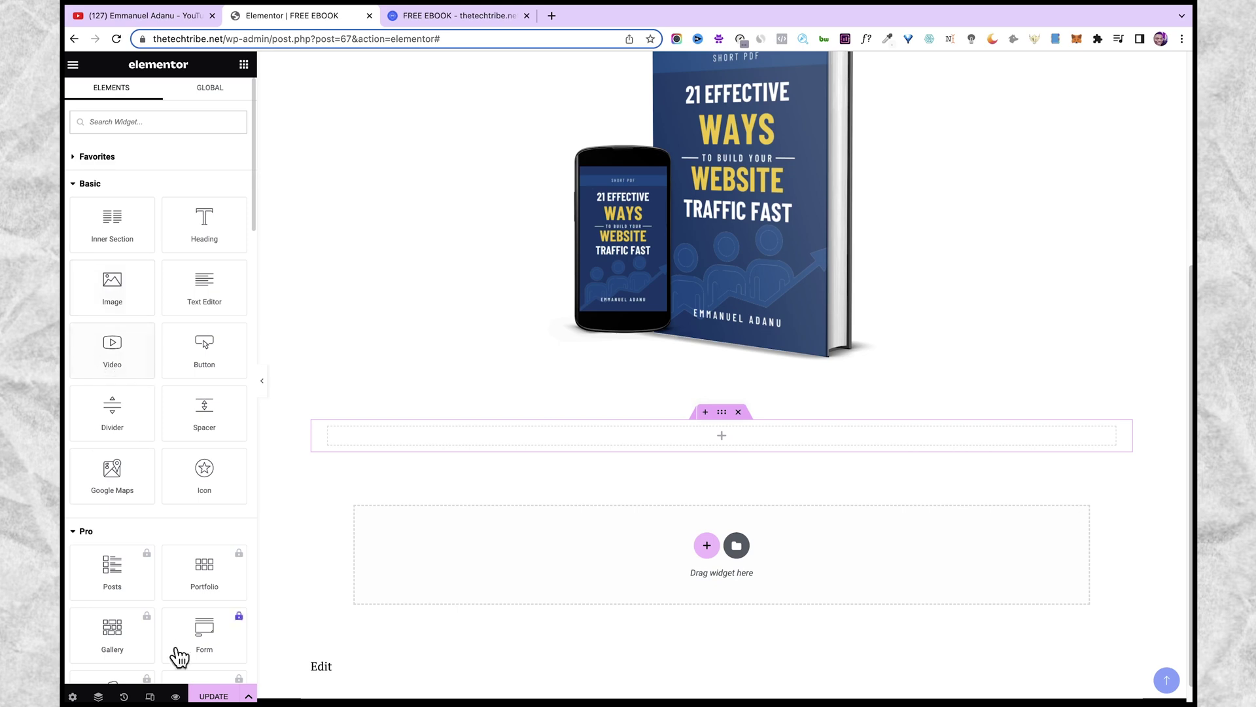
drag(204, 288, 729, 437)
Step: Replace the placeholder text with the two introductory paragraphs beginning "After creating your website, your next most important task"
triple_click(536, 442)
text(After creating your website, your next most important task is to get people to start visiting your site. Whether you plan to make money from your website through Google Adsense, or Affiliate Marketing or even selling your products/services, traffic is the most important thing you need to make your website profitable. With millions of competing websites on the internet, bringing more traffic to your site these days can be a very difficult challenge. That is why in this short pdf, I am going to show you 21 different methods you can use to build your website traffic very fast. These methods will work for you even if it’s a brand new website and they are all completely free to use.)
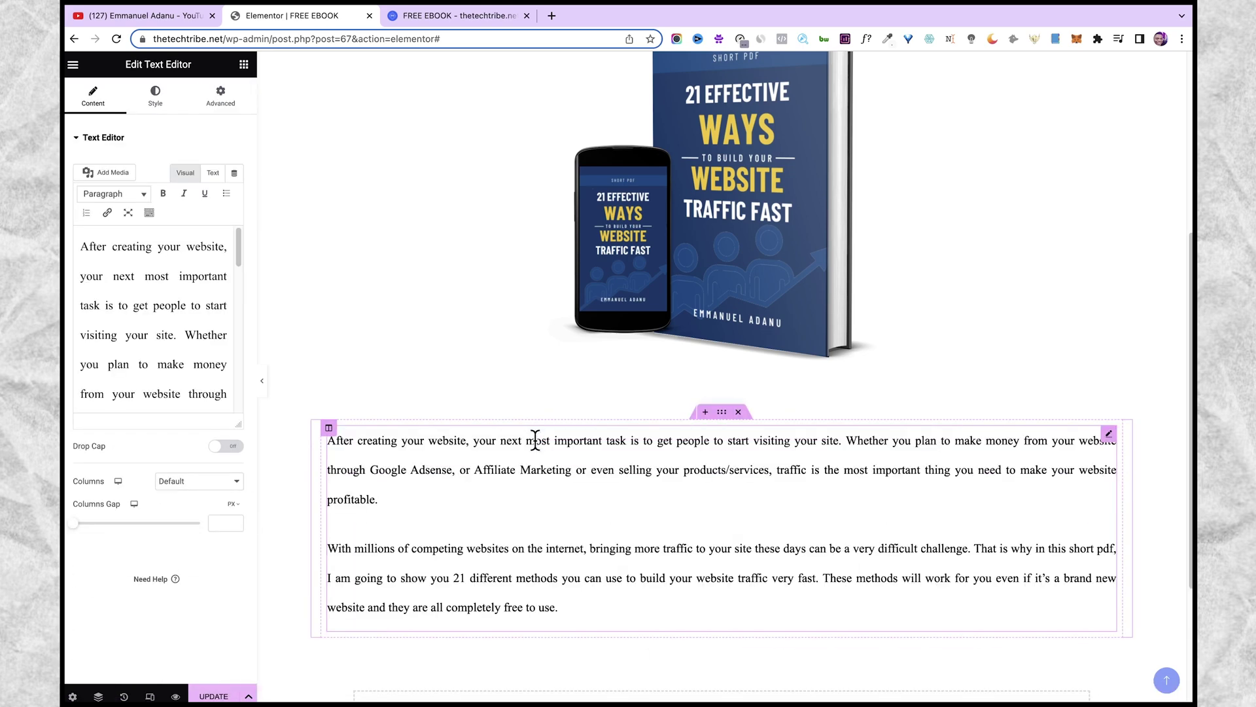
scroll(534, 488, down, 3)
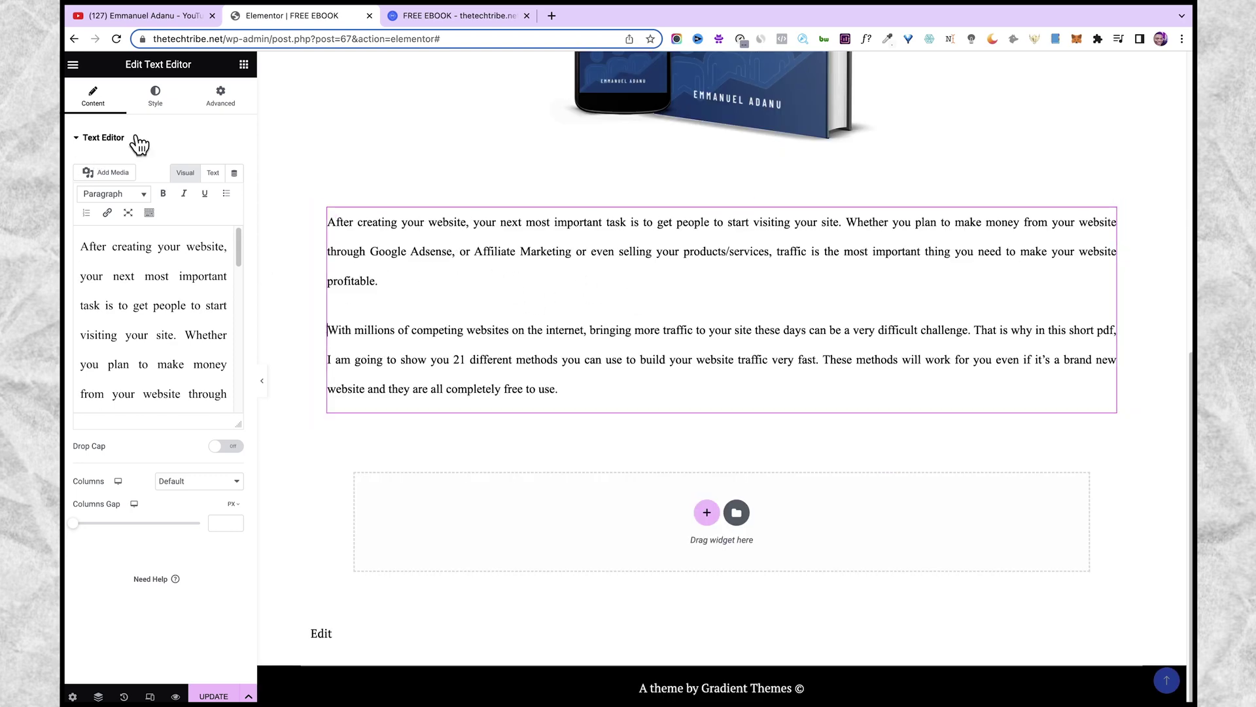
scroll(419, 264, up, 1)
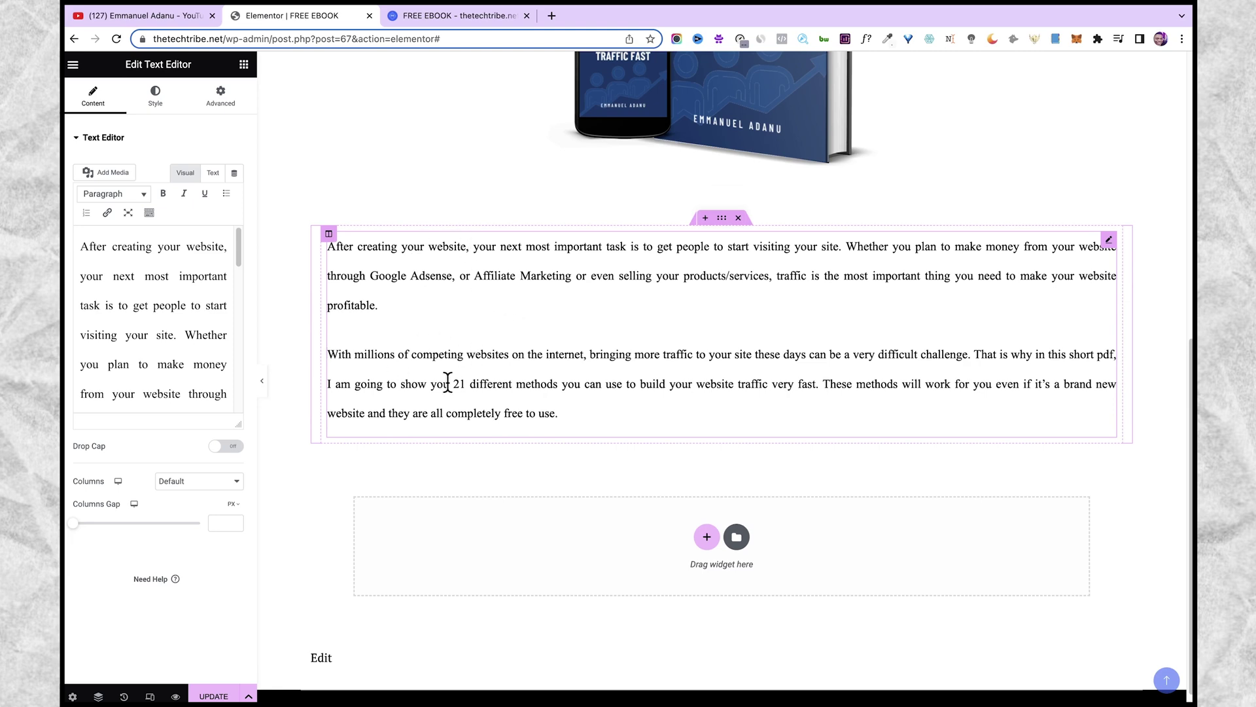
Step: Align the introductory text to the left and set its color to black, #000000
click(157, 95)
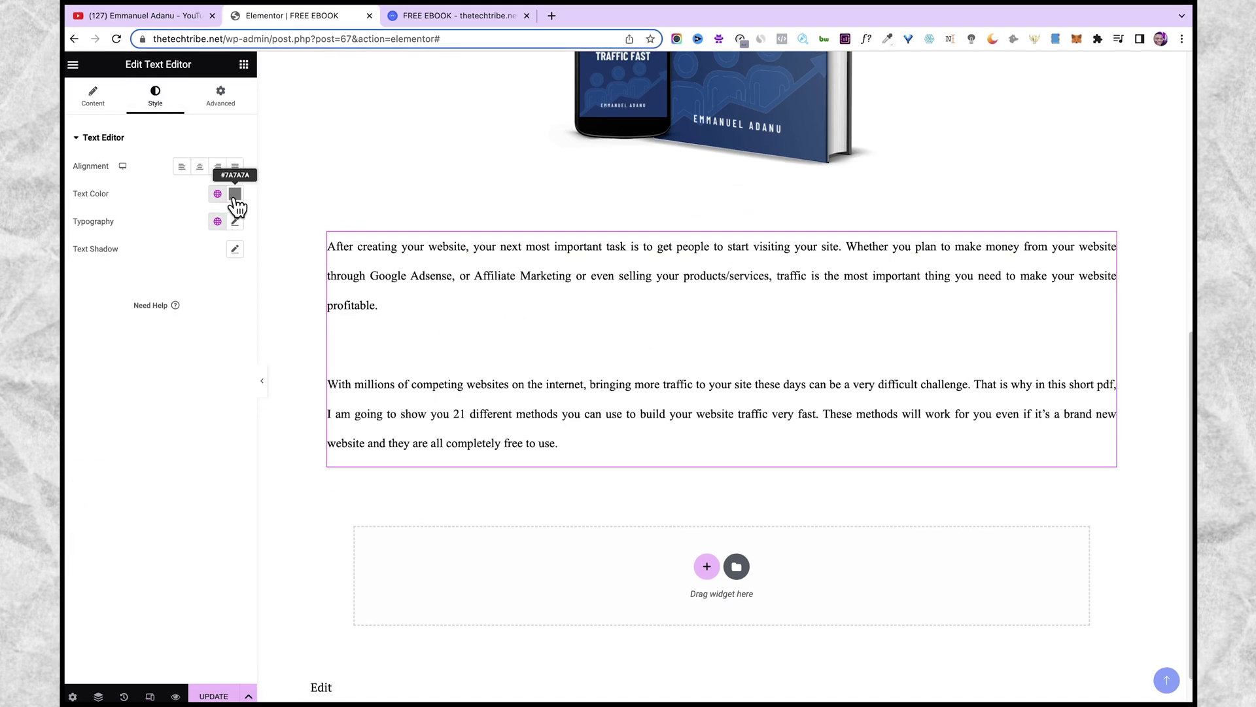
click(182, 167)
click(233, 196)
drag(92, 300, 79, 379)
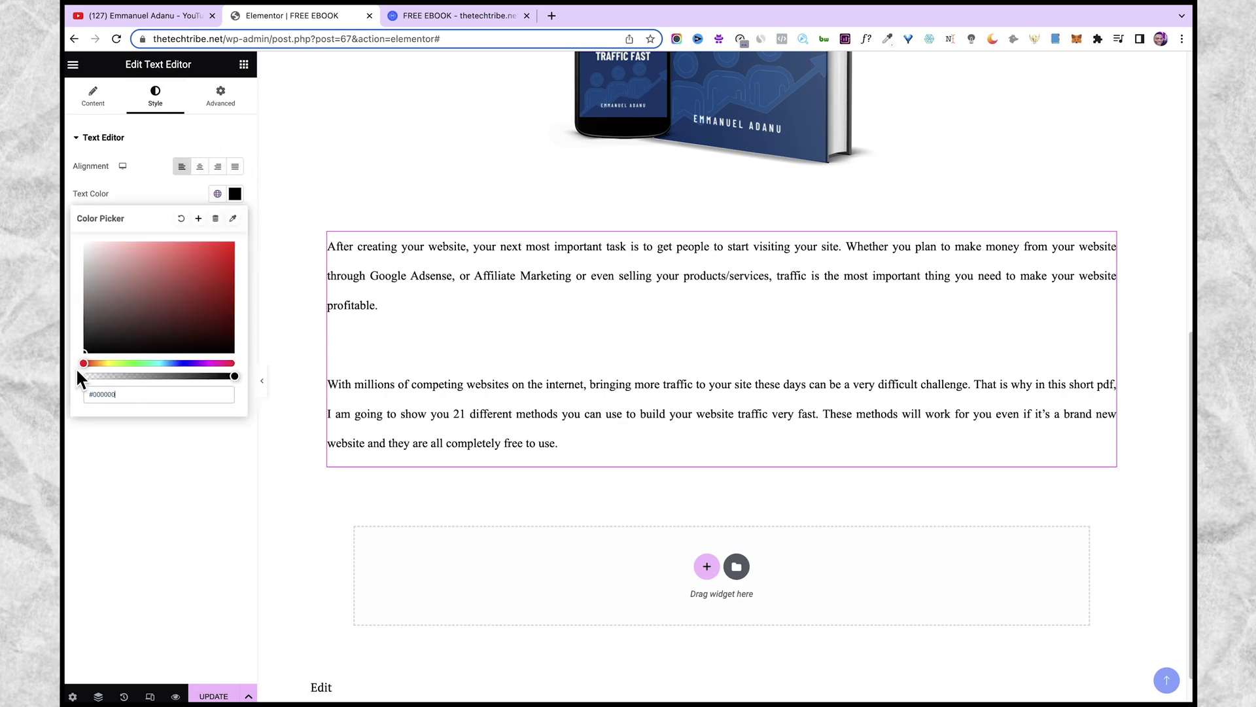
click(235, 194)
Step: Set the introductory text's typography size to 1 px and its font weight to Default
click(234, 221)
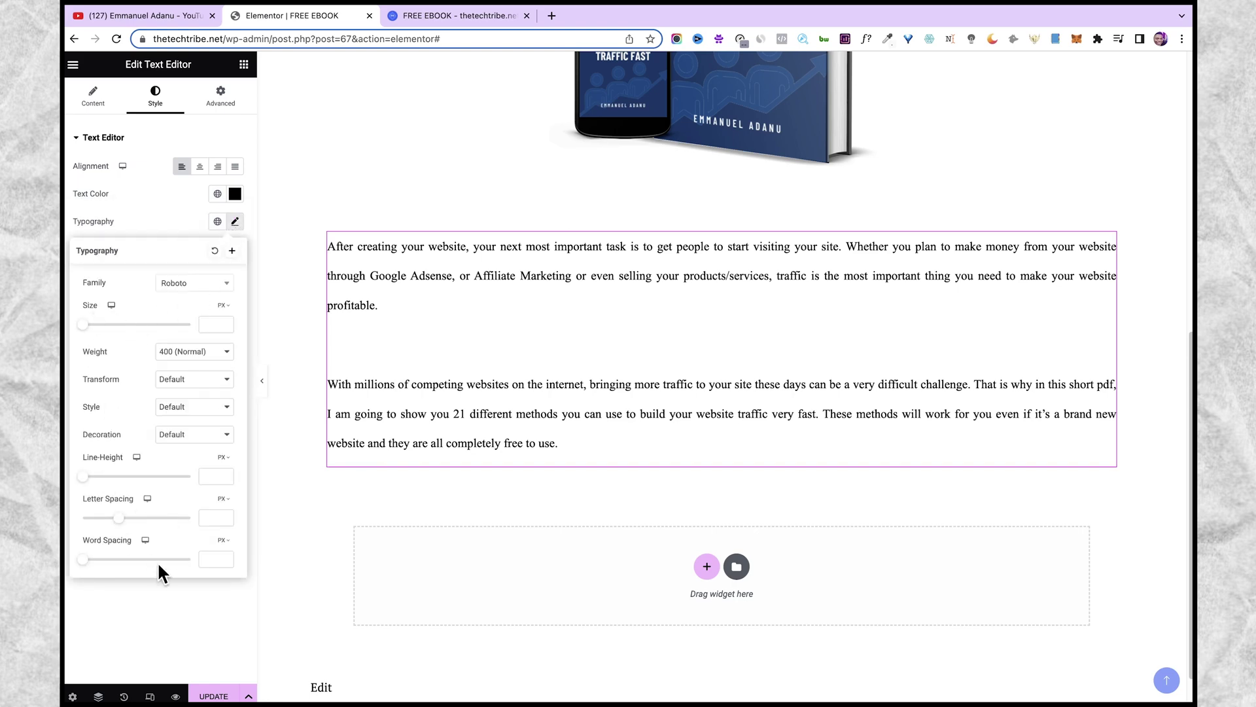
click(80, 323)
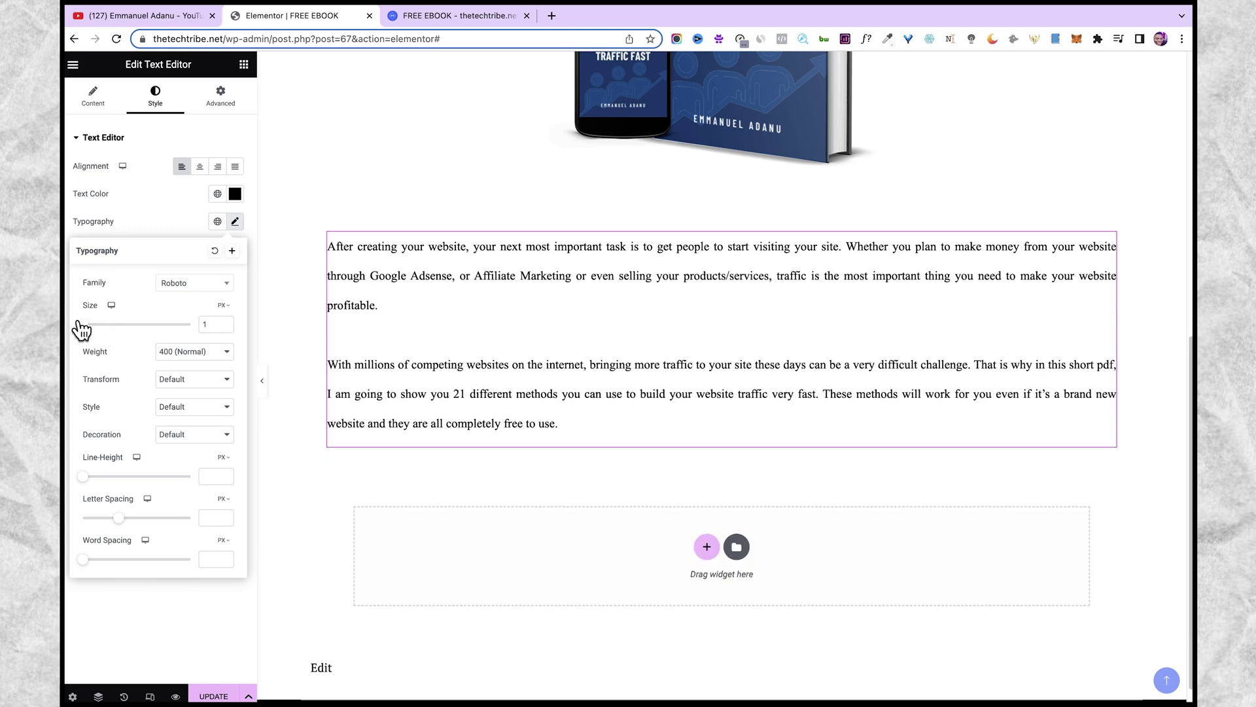
click(180, 353)
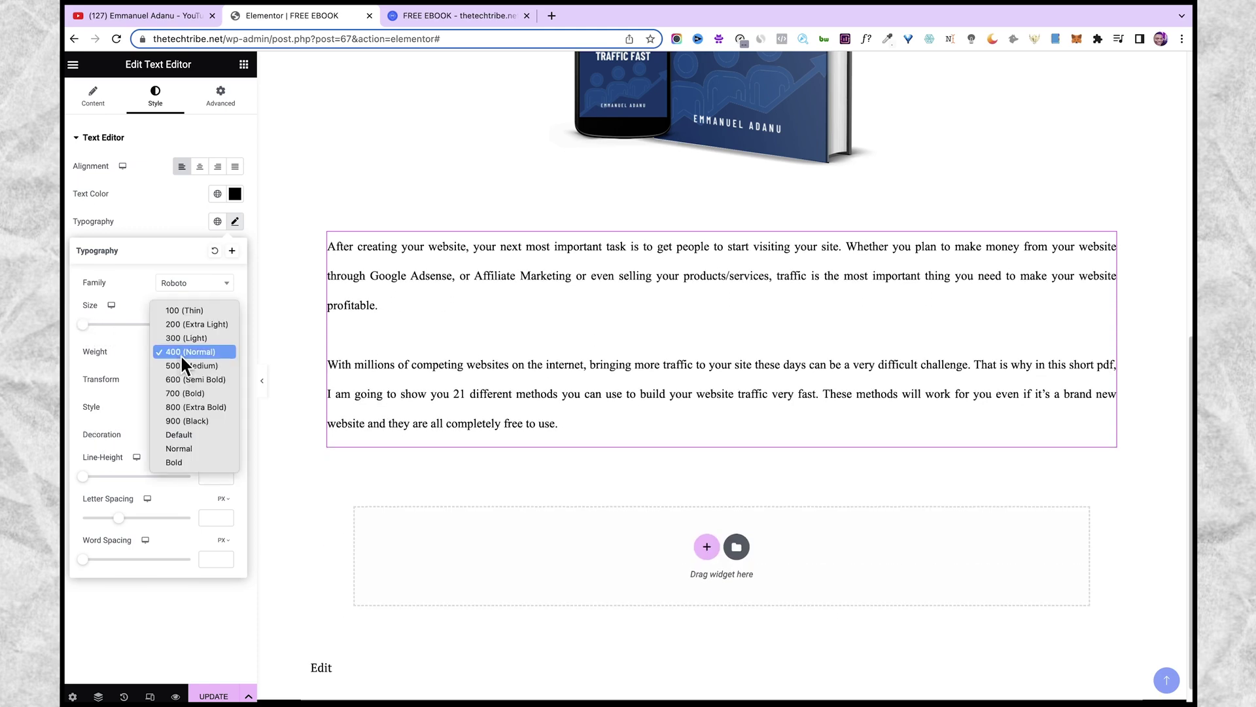
click(191, 435)
Step: Add a closing paragraph reading "Enter your name and email in the form below and click Download Now to download this ebook for FREE"
click(573, 445)
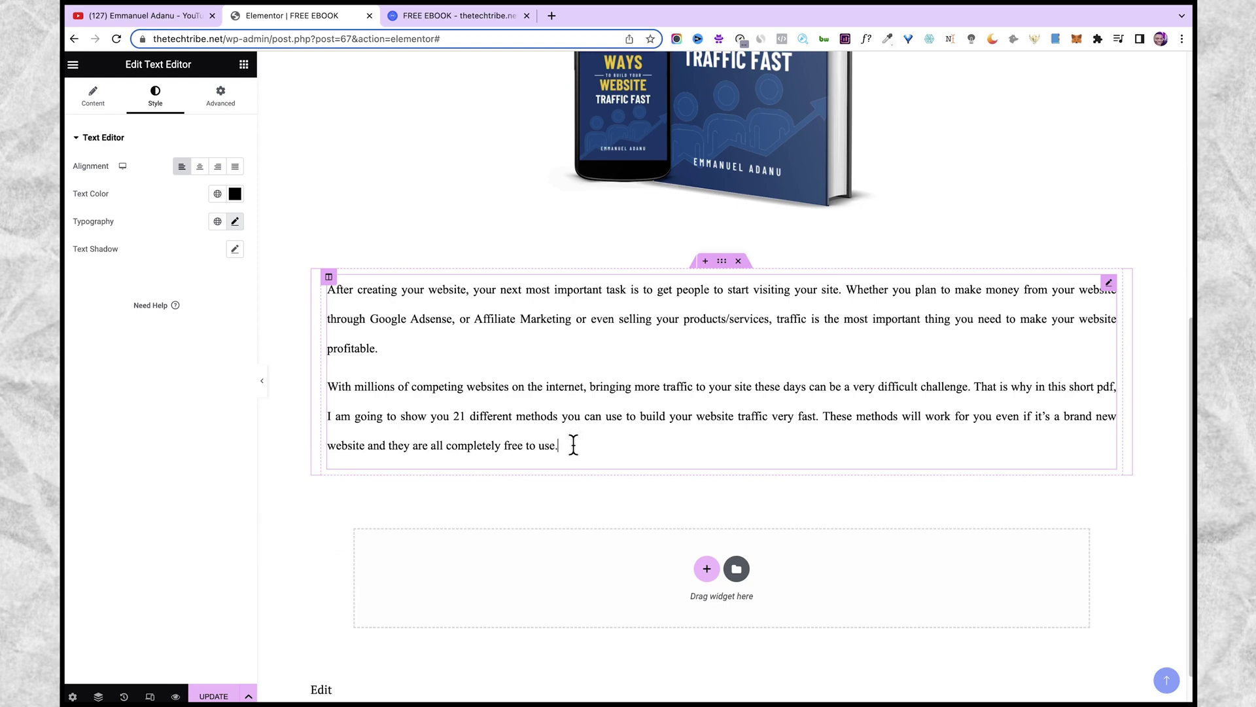
key(Return)
text(Enter your name and email in the form below and click Download Now to download this book for FREE)
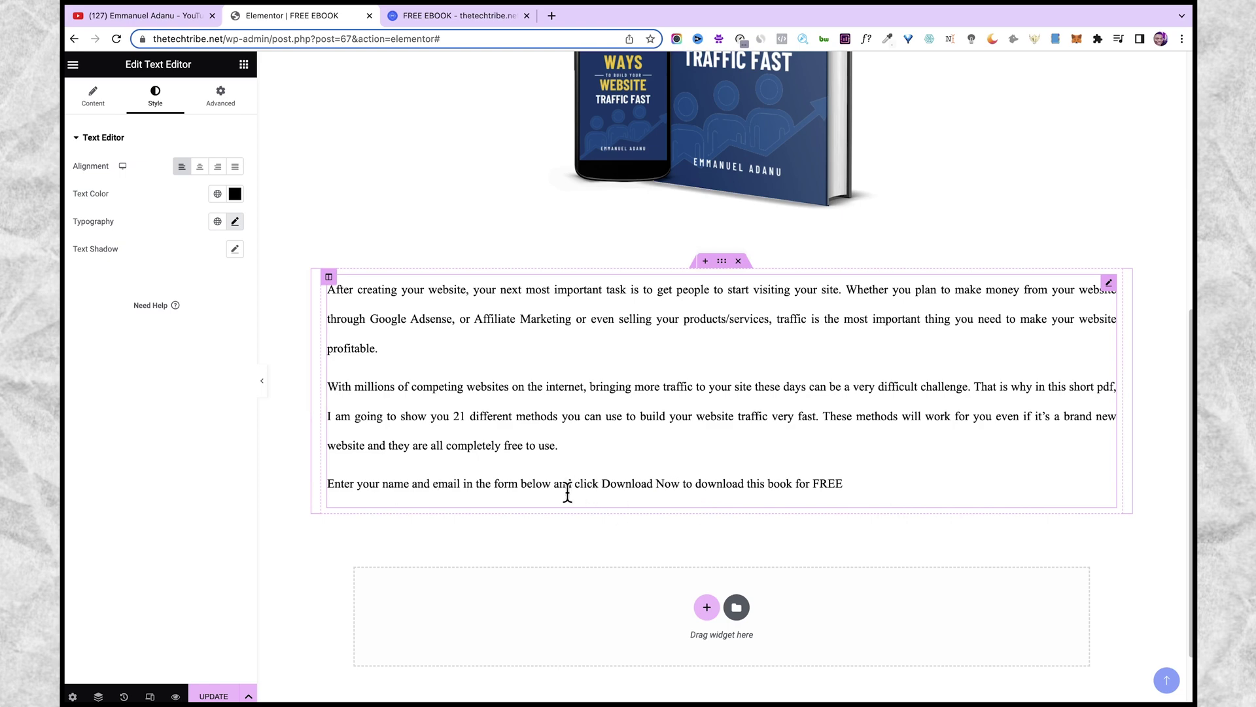
text(e)
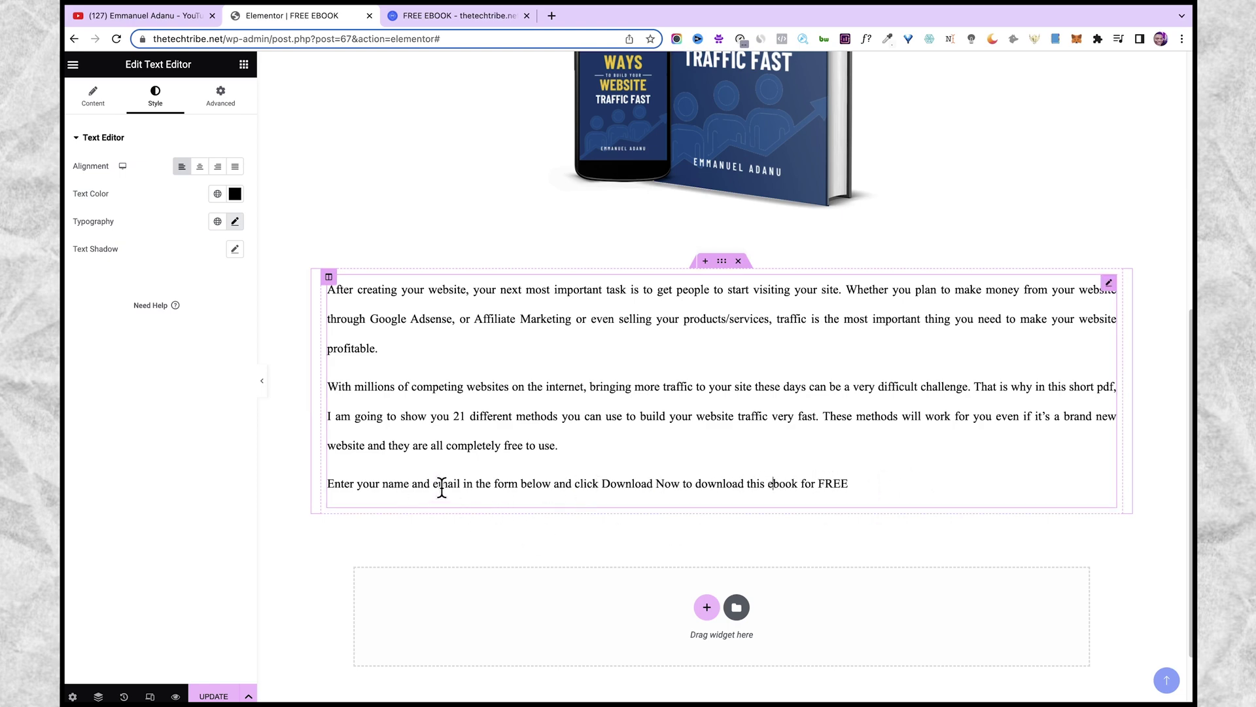
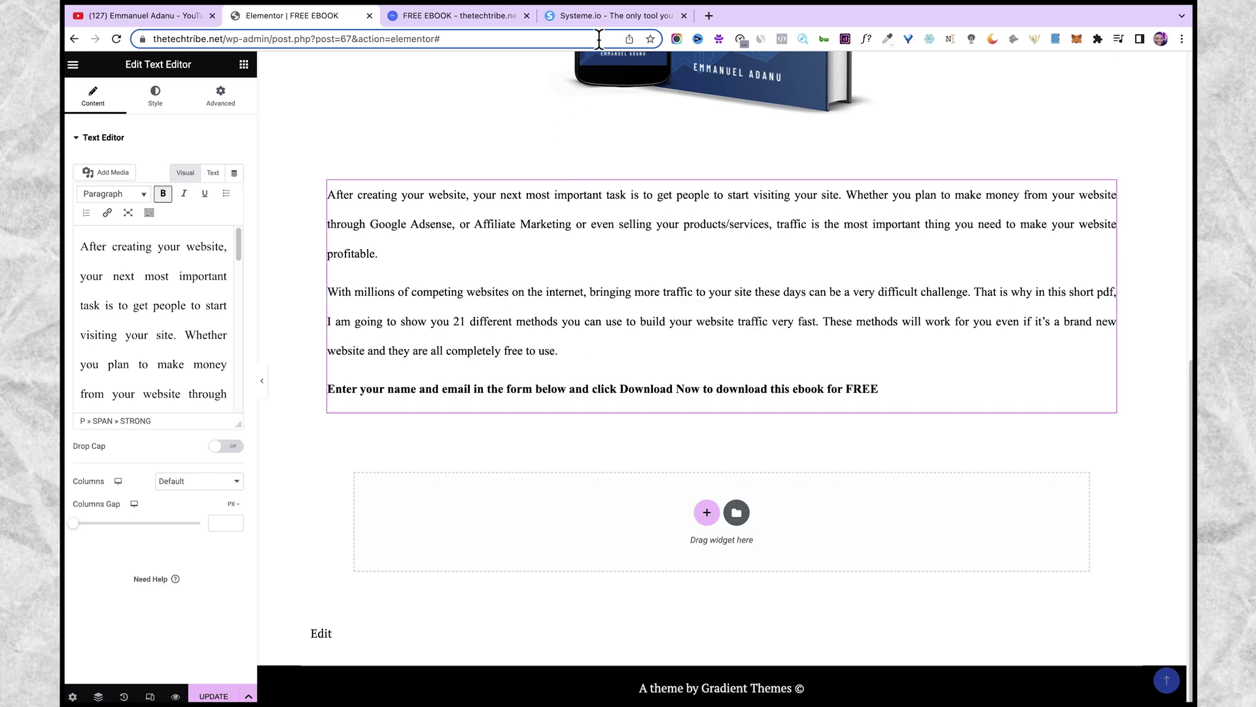
Step: View the Systeme.io home page, return to the Elementor editor and search its widgets for "form"
click(597, 19)
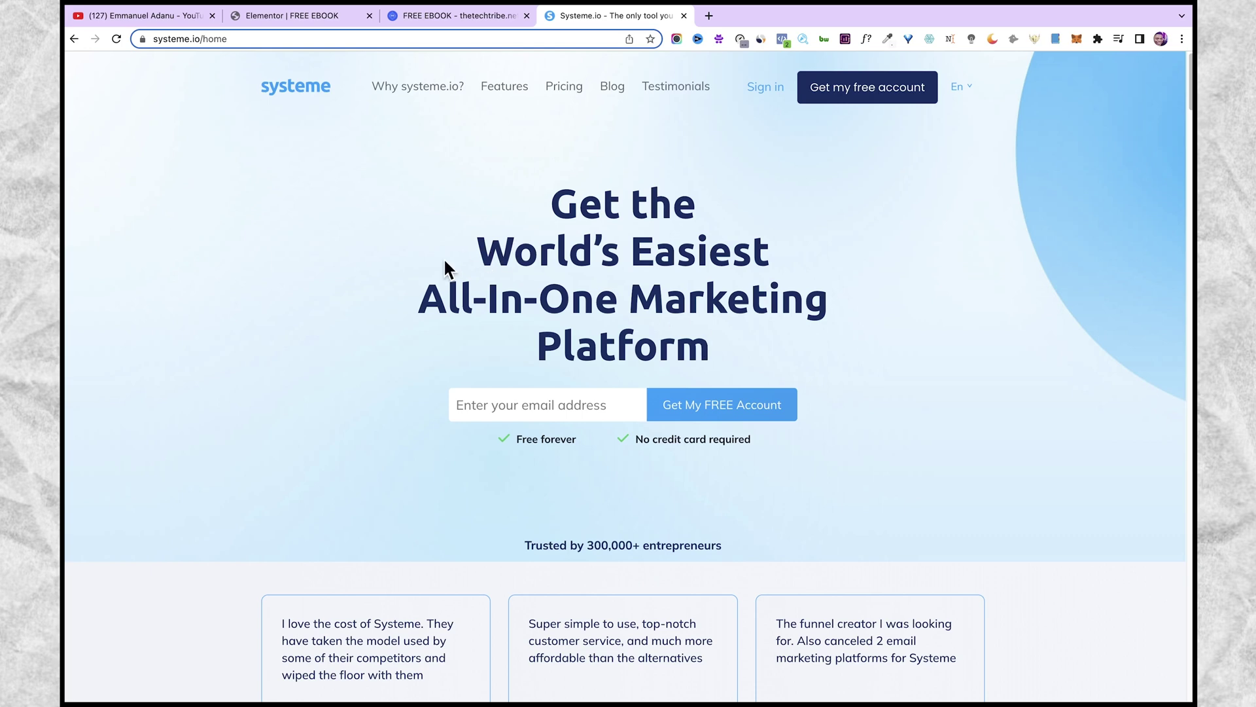
click(307, 15)
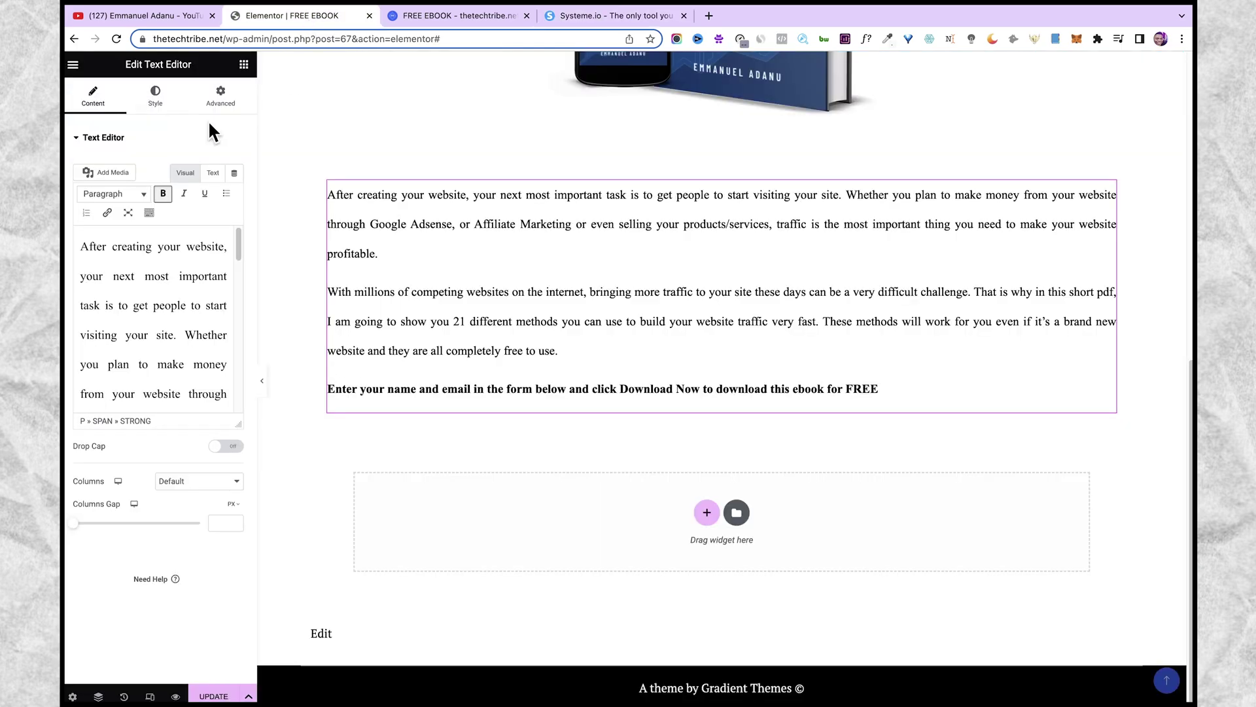
click(243, 65)
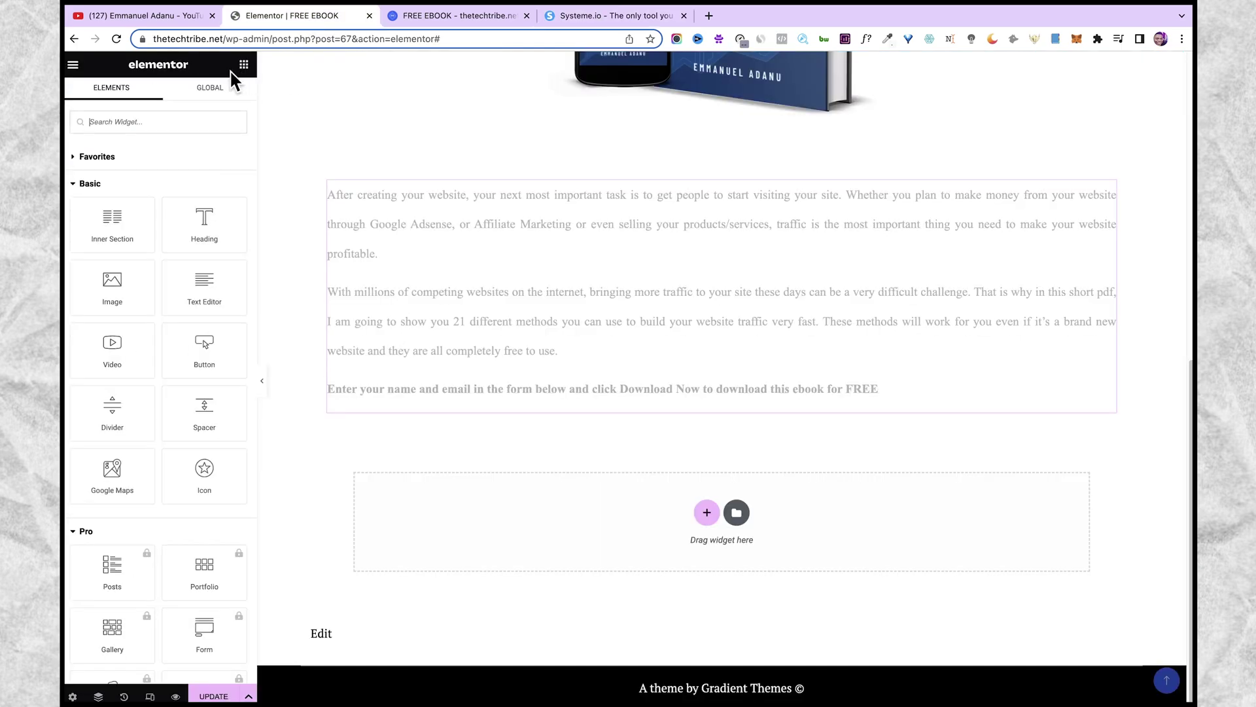
click(140, 121)
text(form)
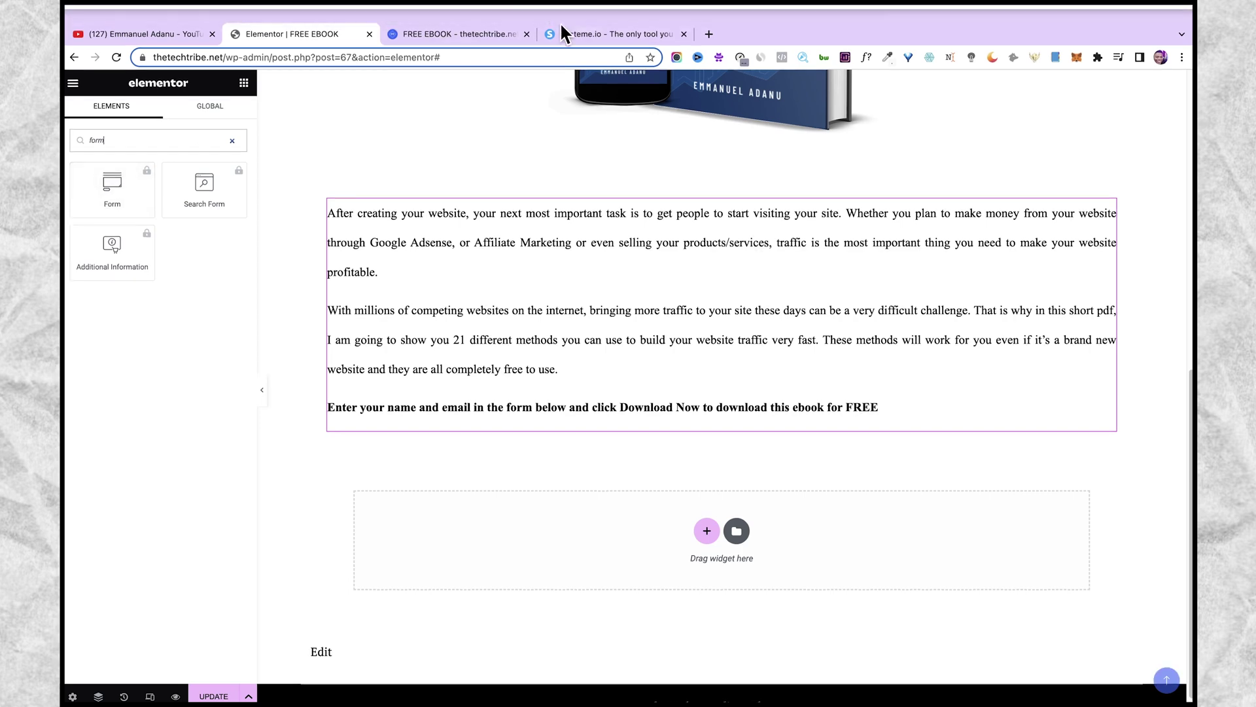
Step: Switch to Systeme.io, sign in to the account and open the list of funnels
click(569, 15)
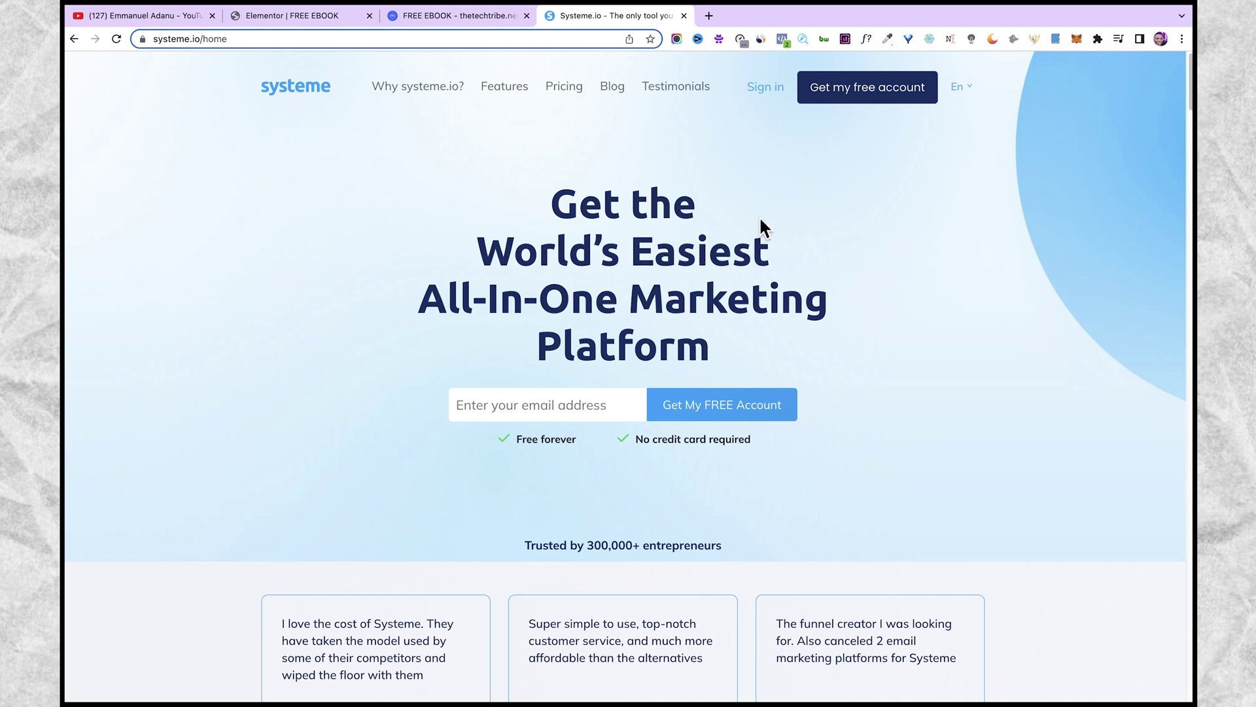
click(762, 87)
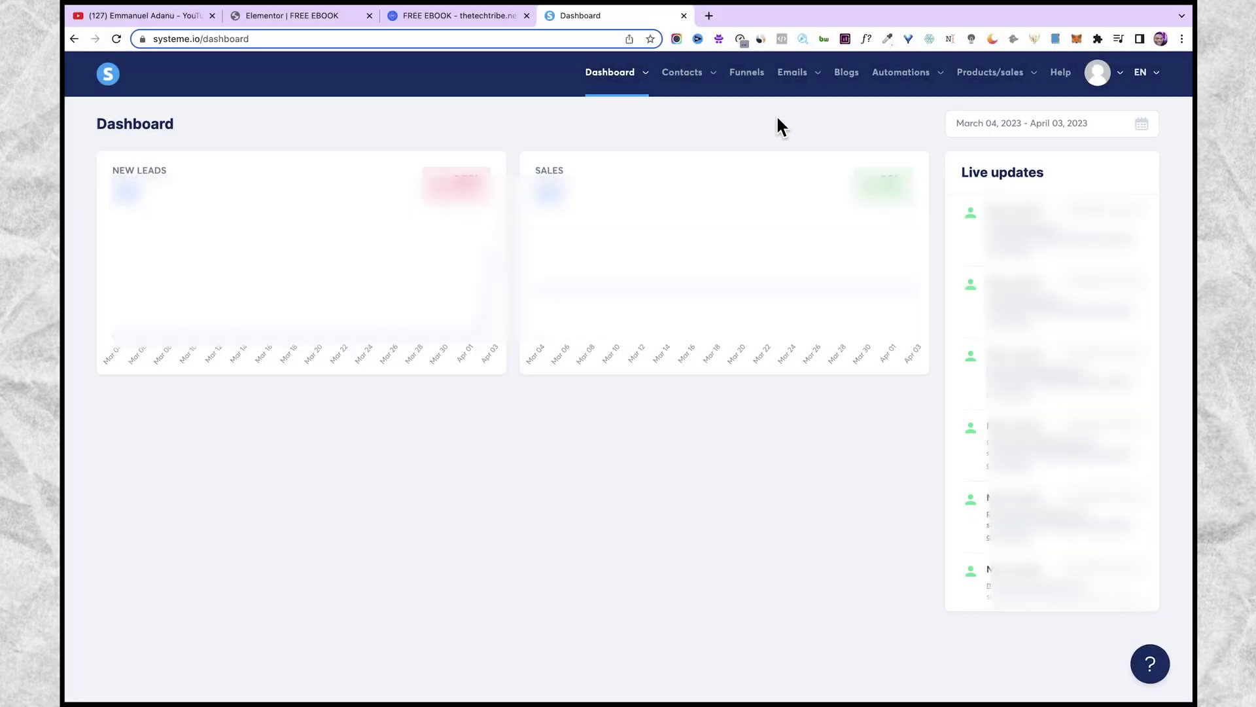
click(747, 74)
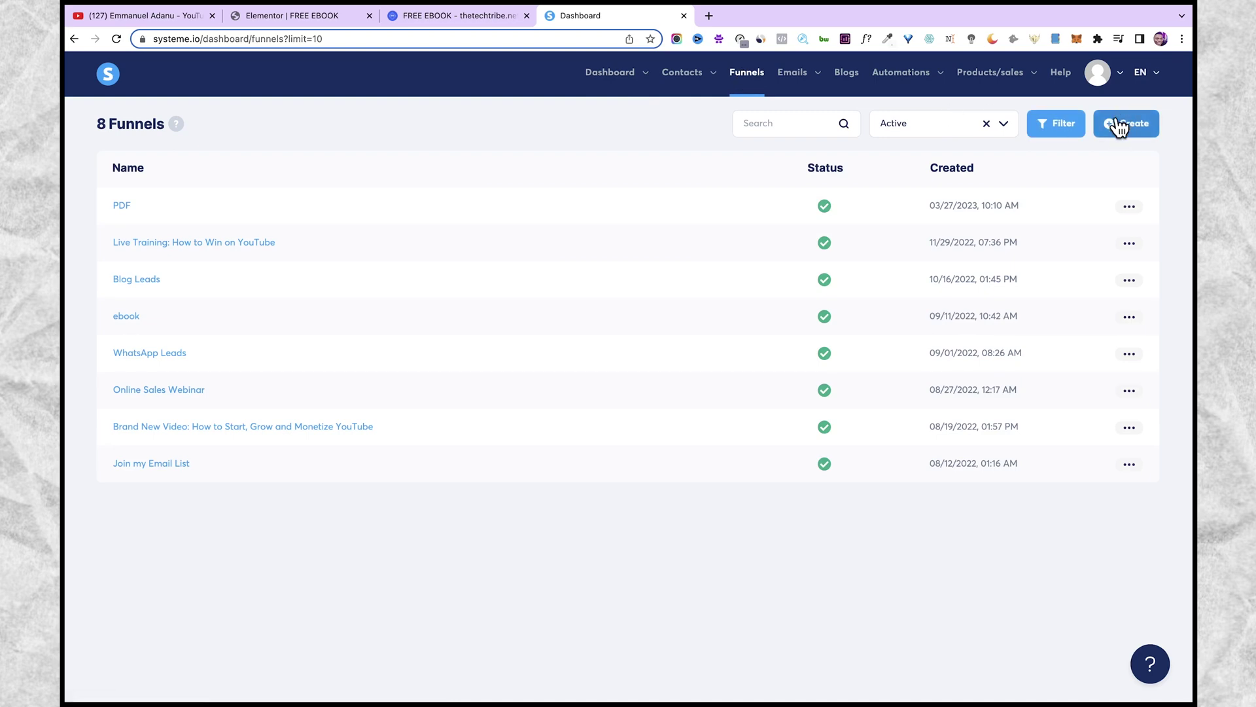
Step: Start a new funnel named Free Ebook and assign the custom .com domain to it
click(1121, 131)
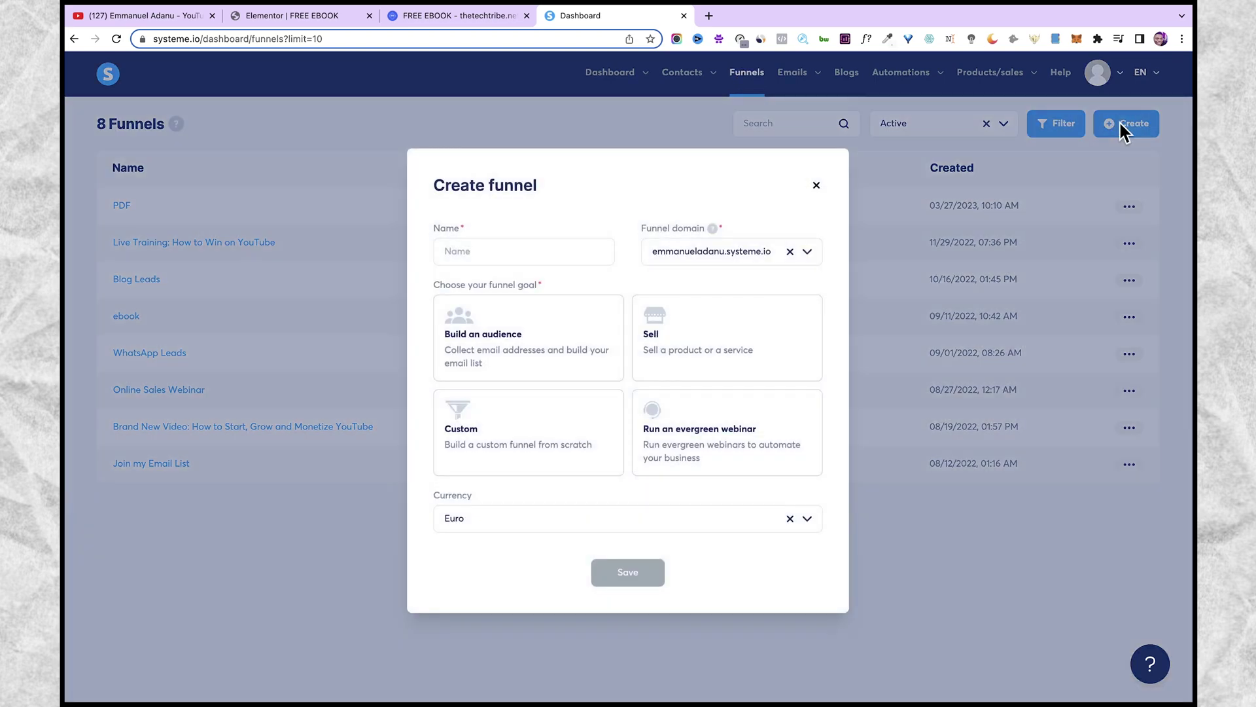
click(527, 252)
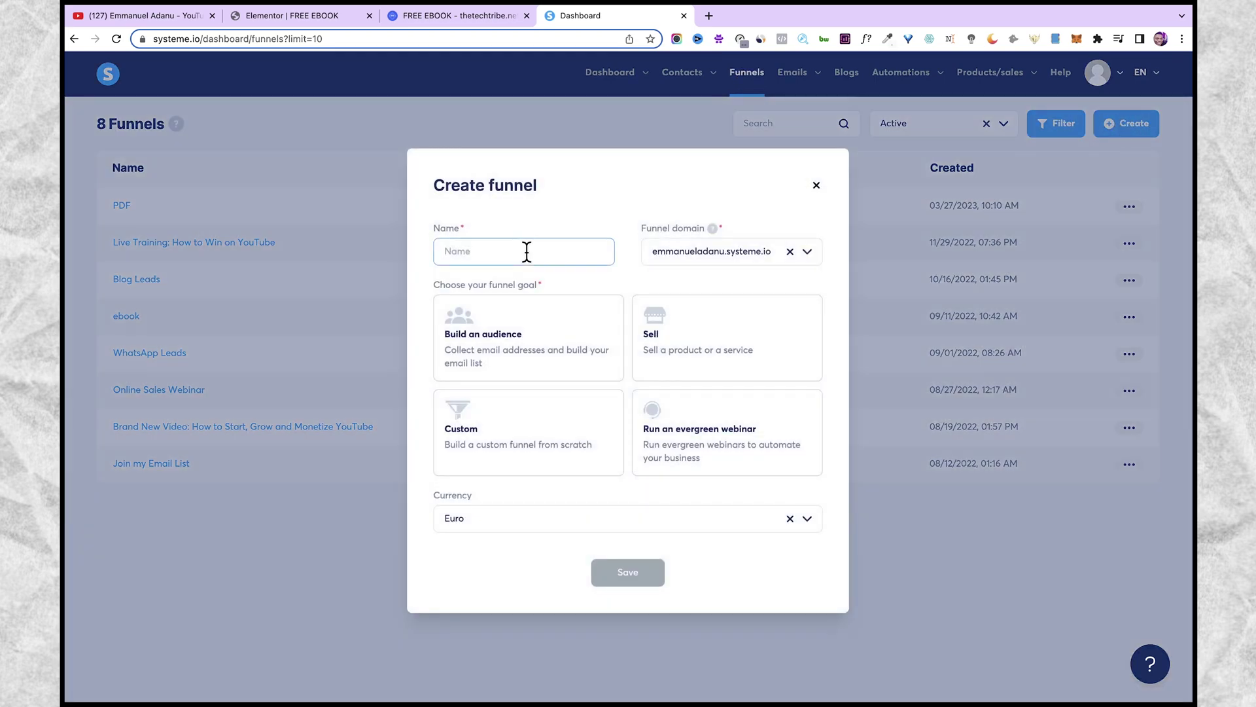
text(Free Ebook)
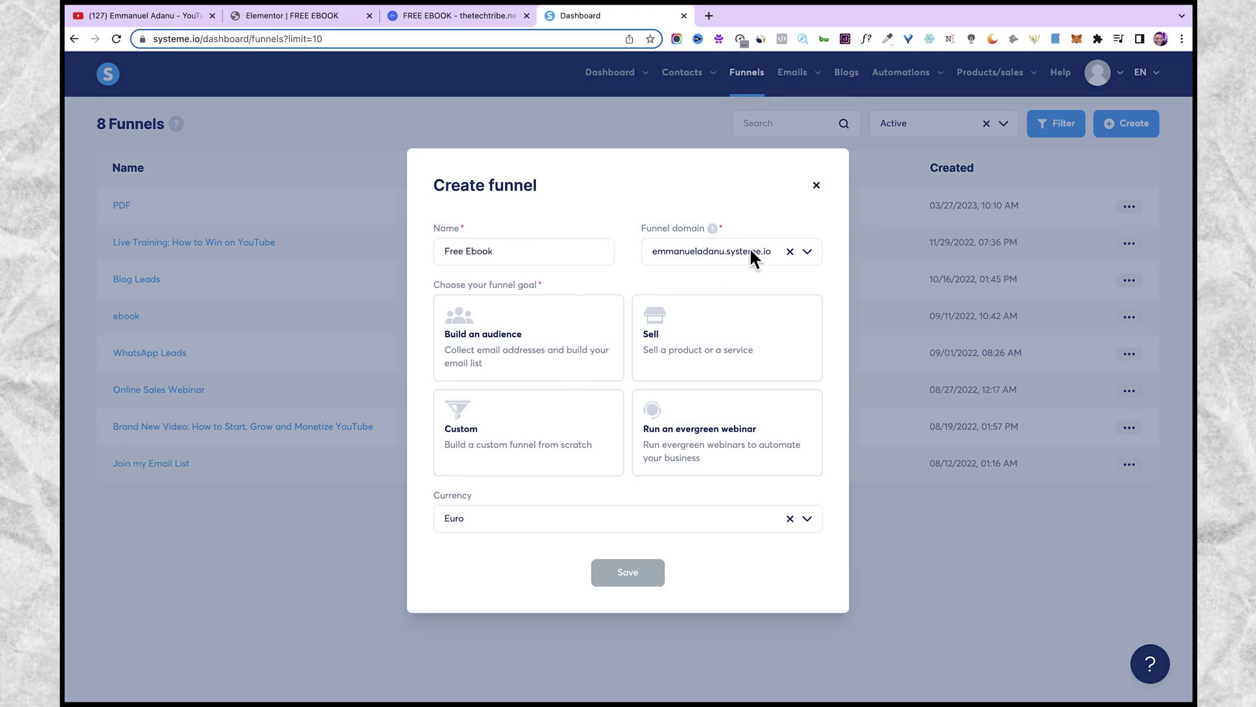
click(807, 252)
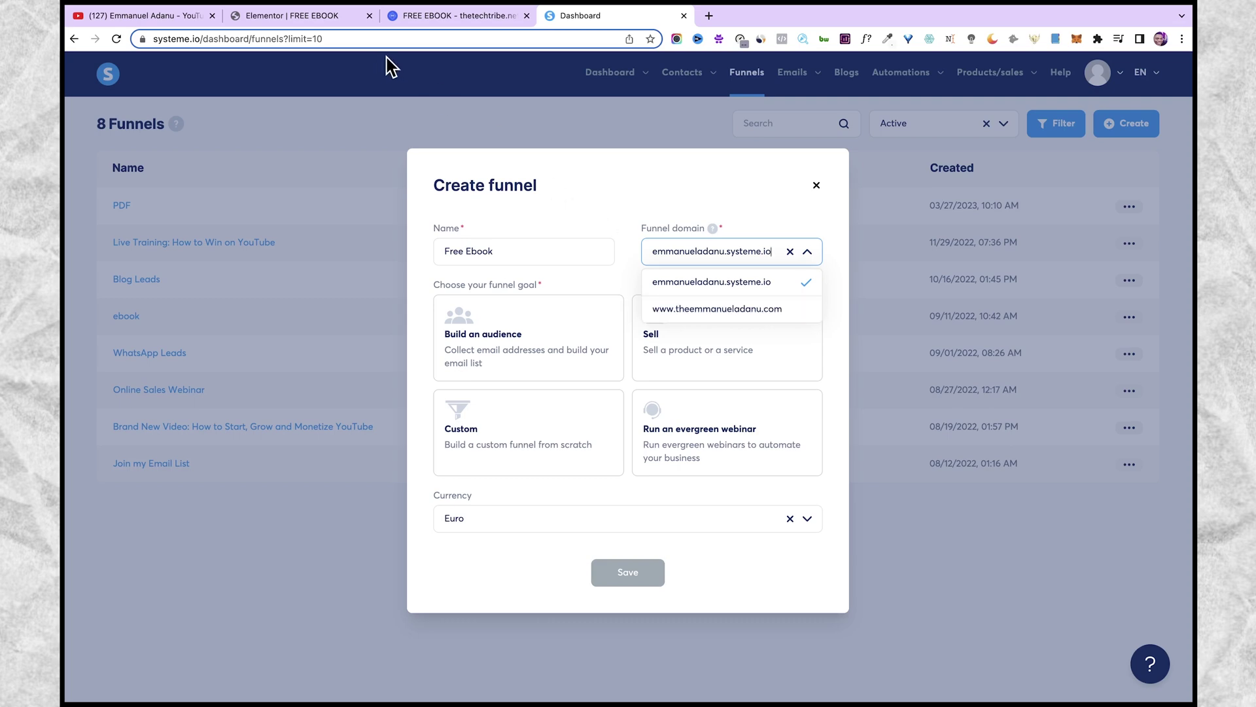
click(683, 308)
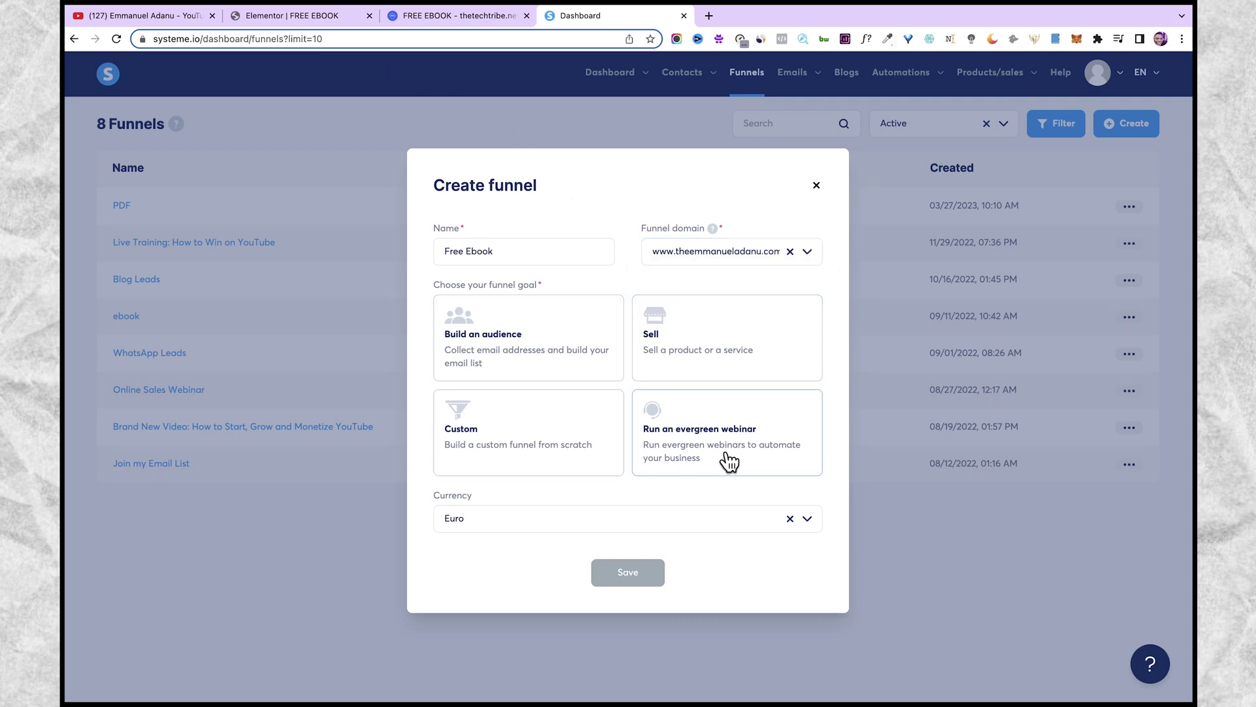
Step: Set the funnel's goal to Build an audience and its currency to Naira, and save the funnel
click(523, 353)
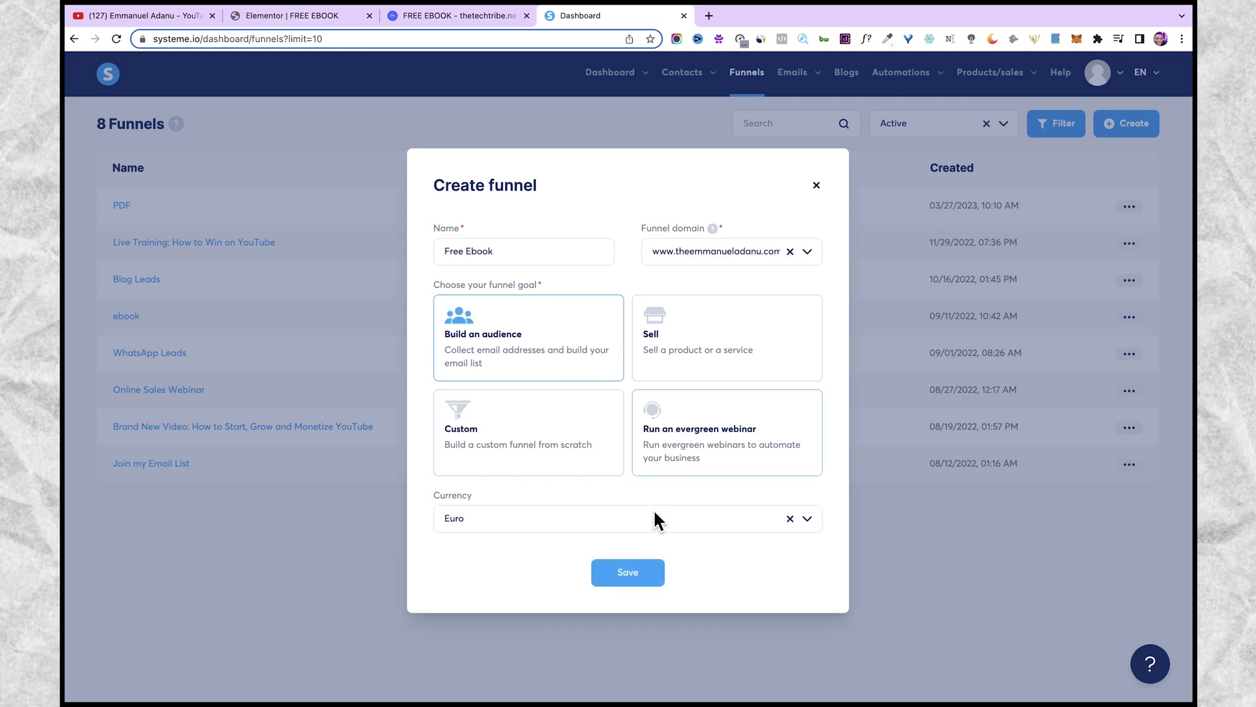
click(811, 521)
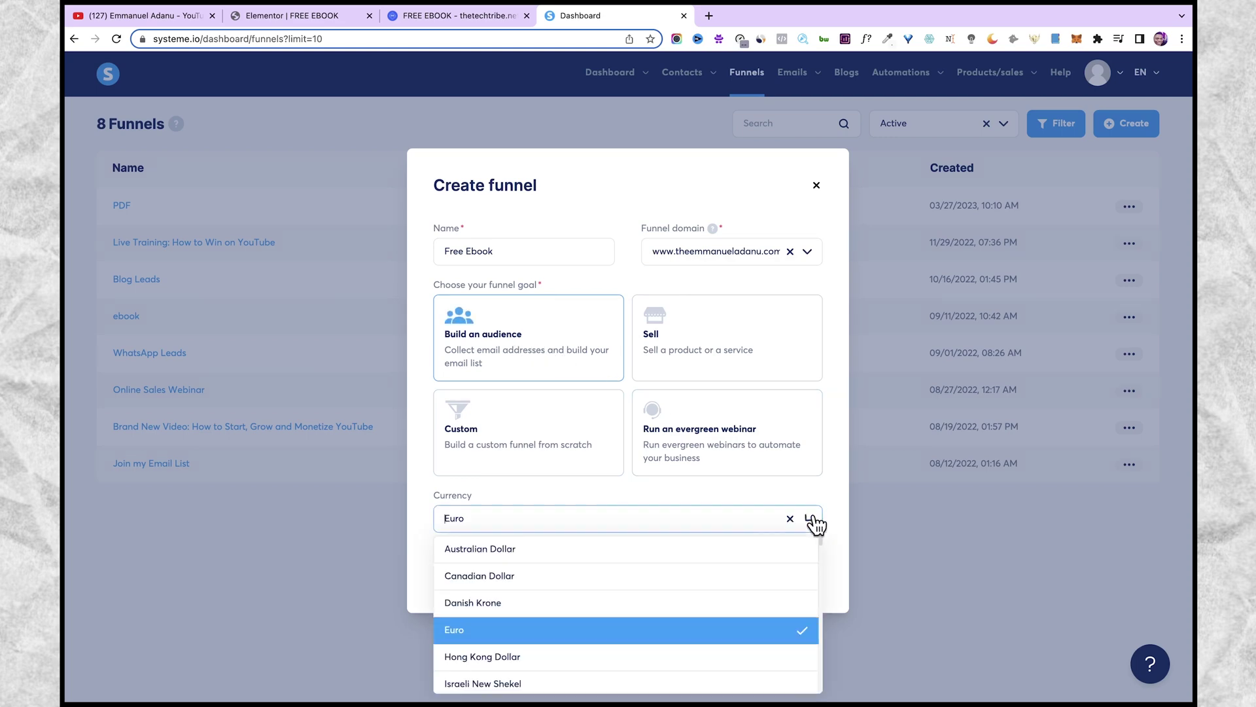
text(Naira)
click(571, 550)
click(628, 570)
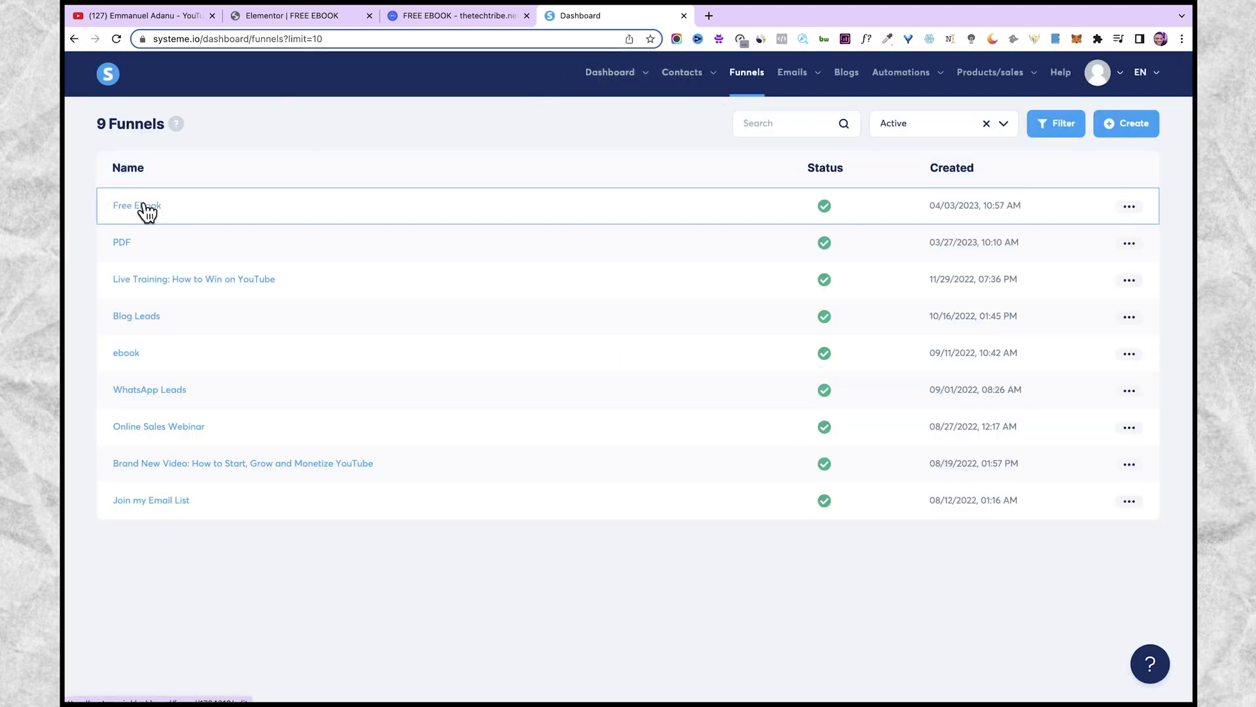
Step: Open the Free Ebook funnel and delete its Squeeze page step
click(140, 207)
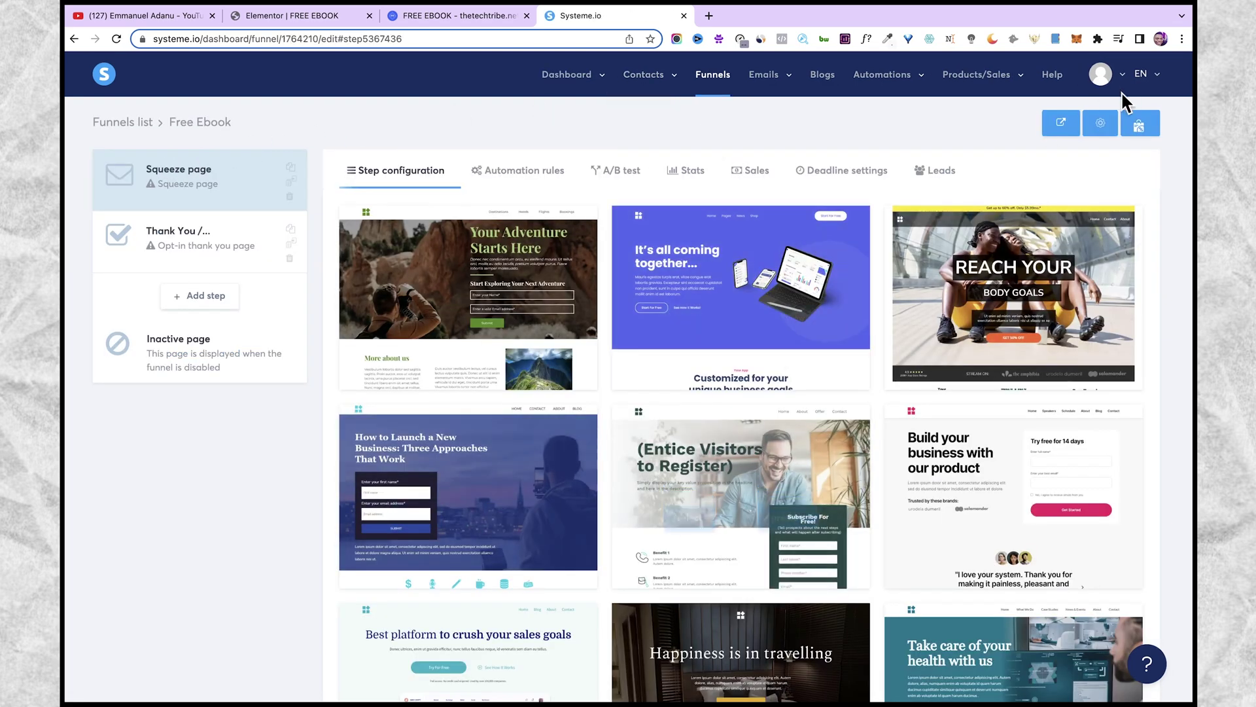
click(289, 197)
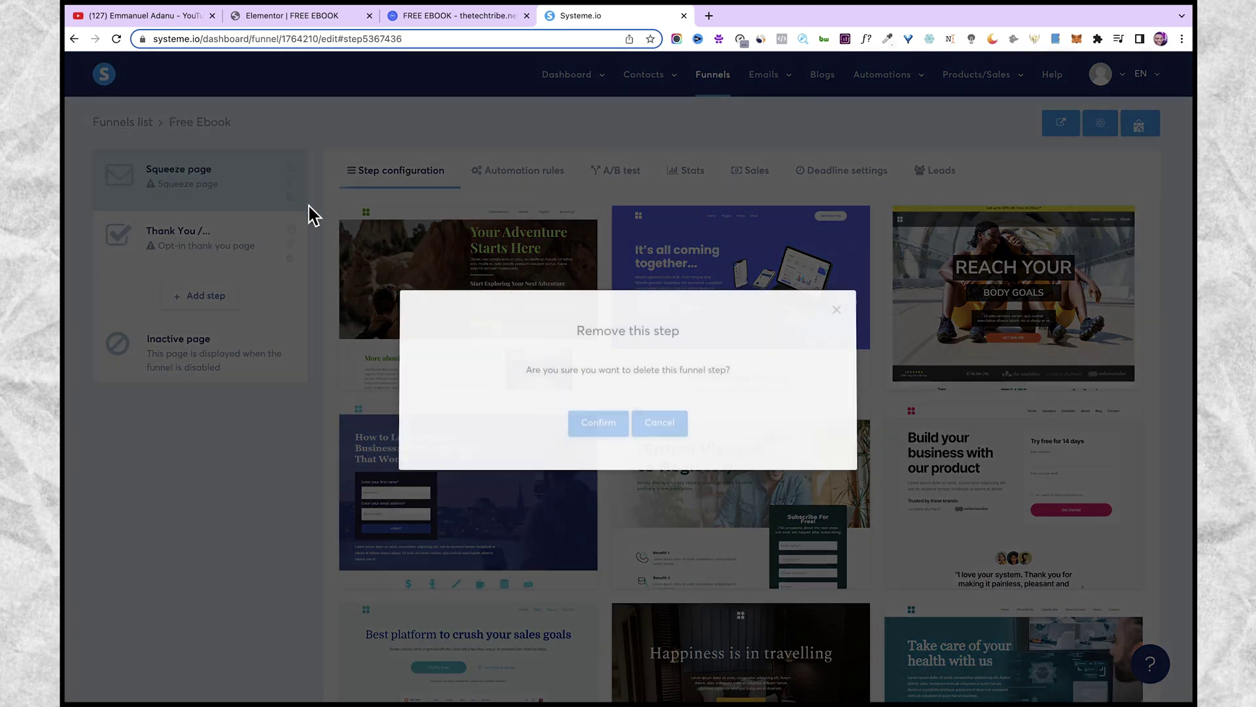
click(577, 422)
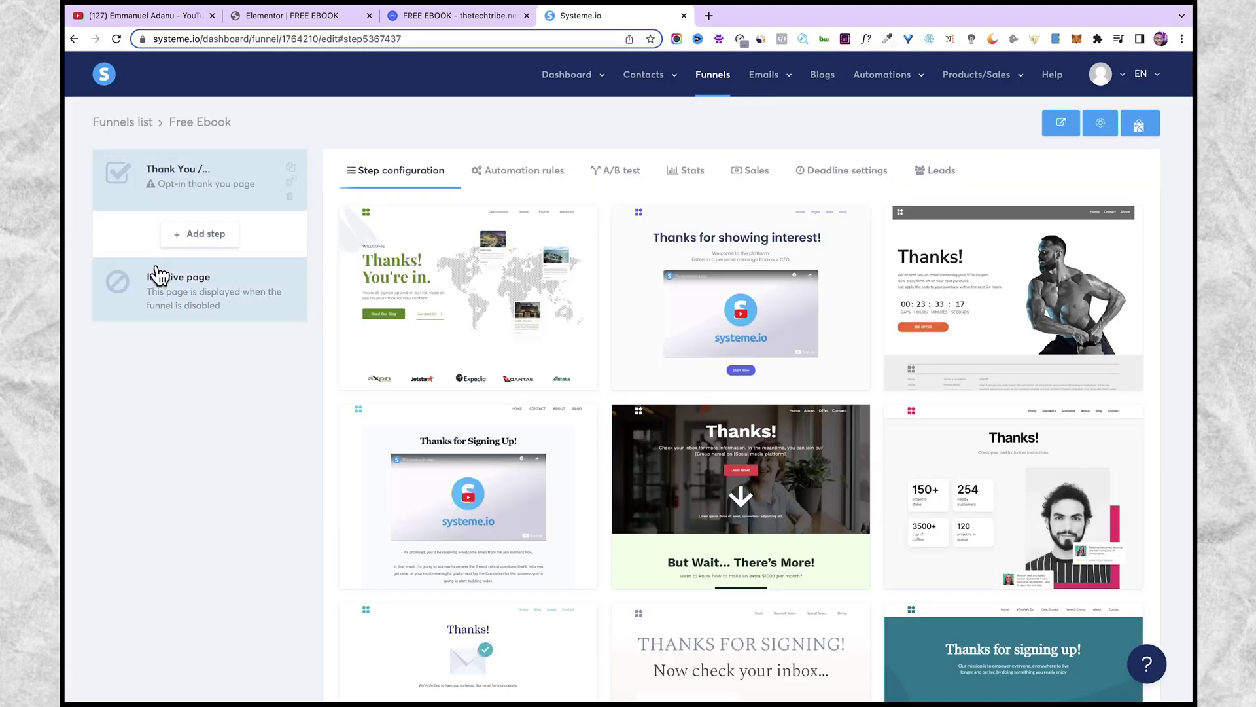
Step: Add an Inline form step named Free Ebook to the funnel and place it above the Thank You step
click(195, 241)
text(F)
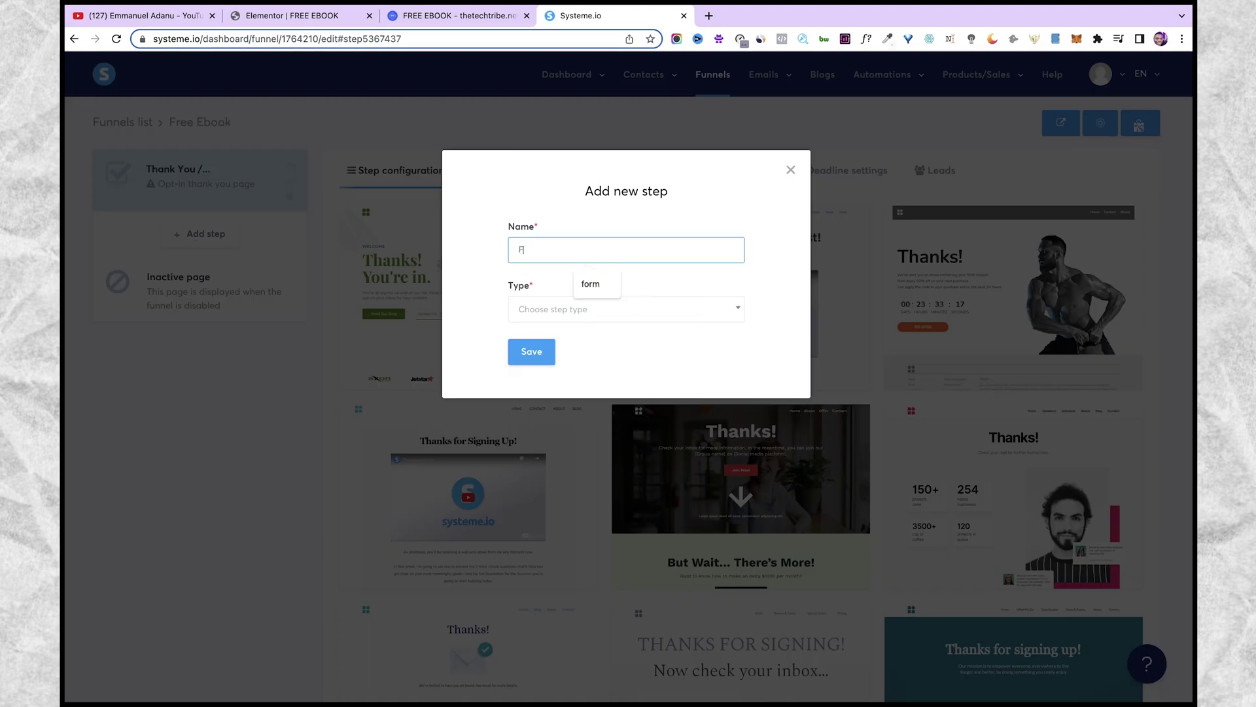
text(ree Ebook)
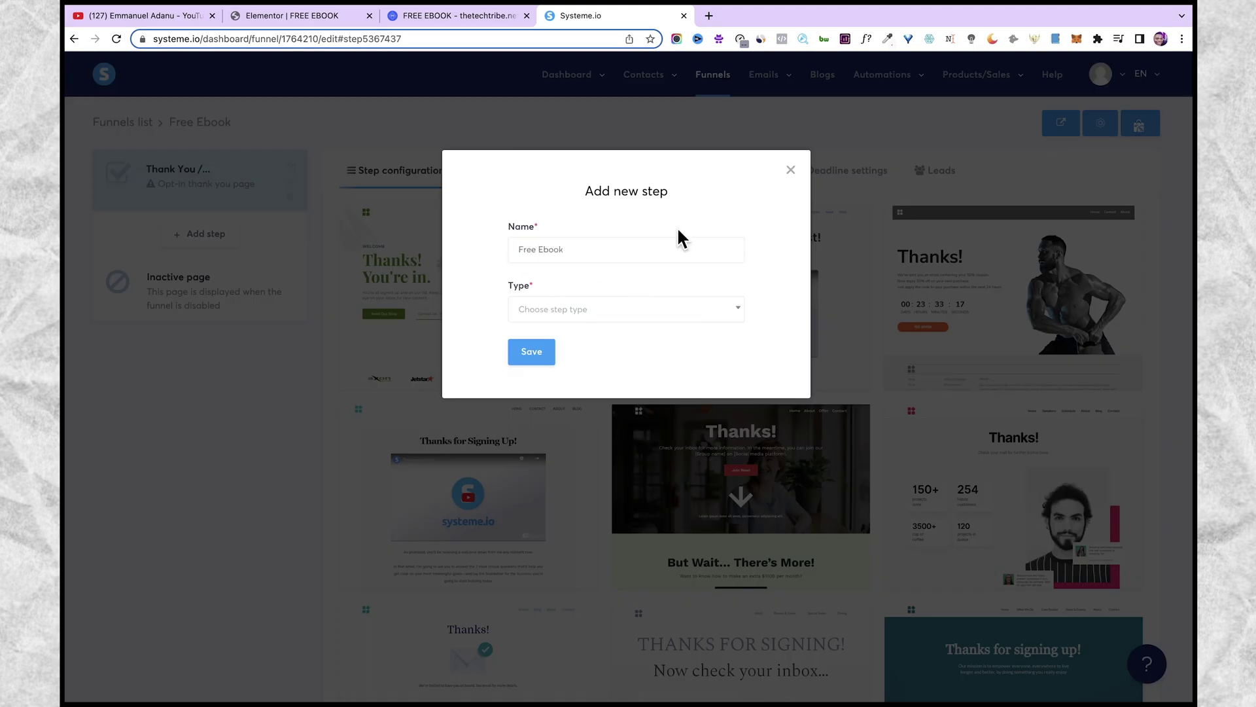
click(594, 311)
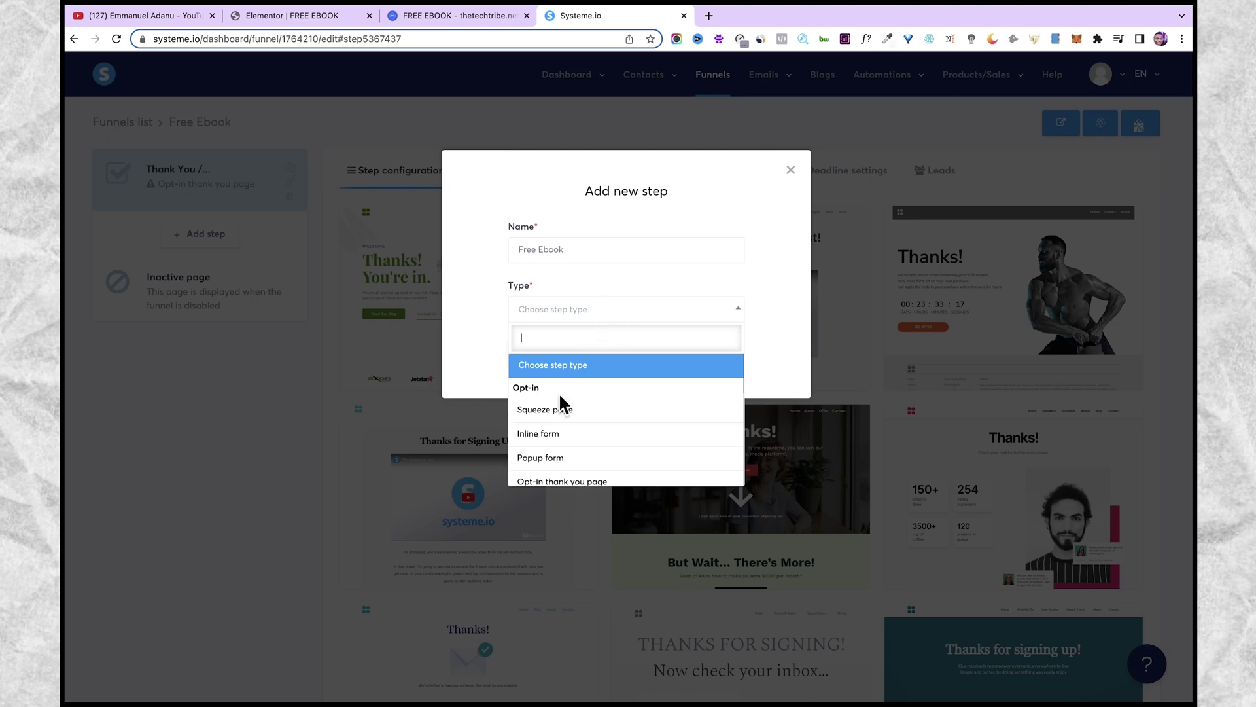
click(586, 437)
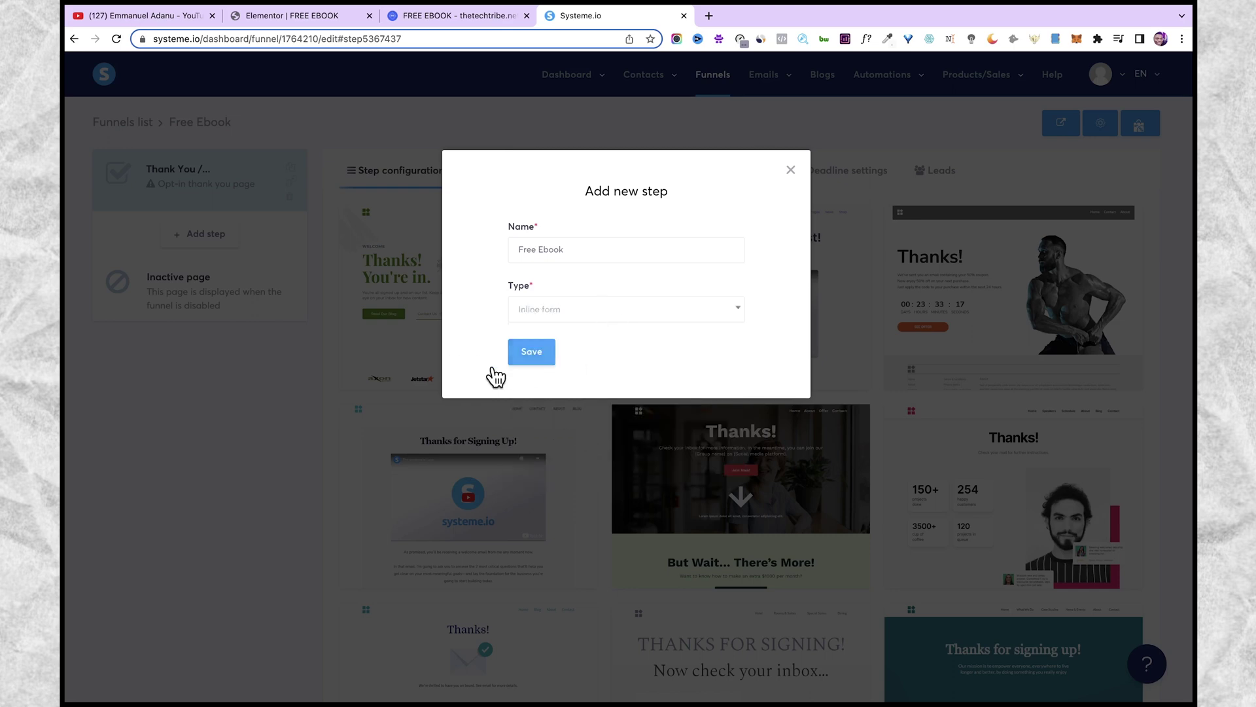
click(518, 357)
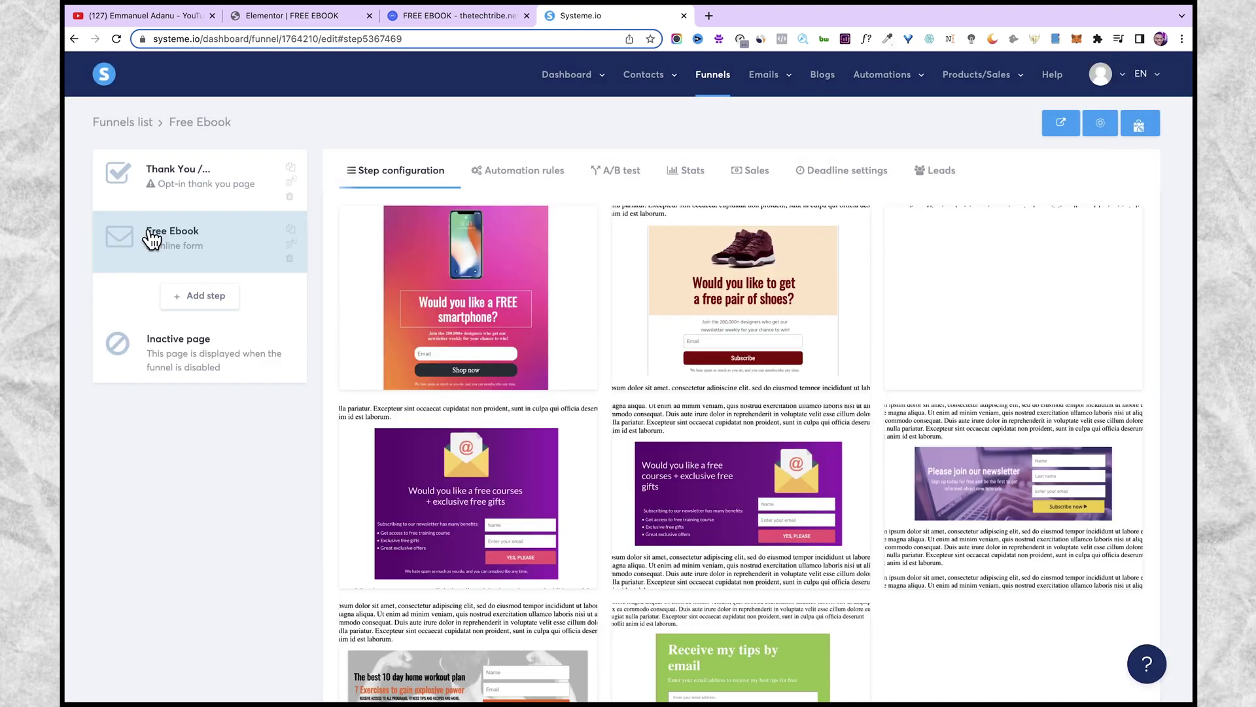
drag(188, 262, 182, 171)
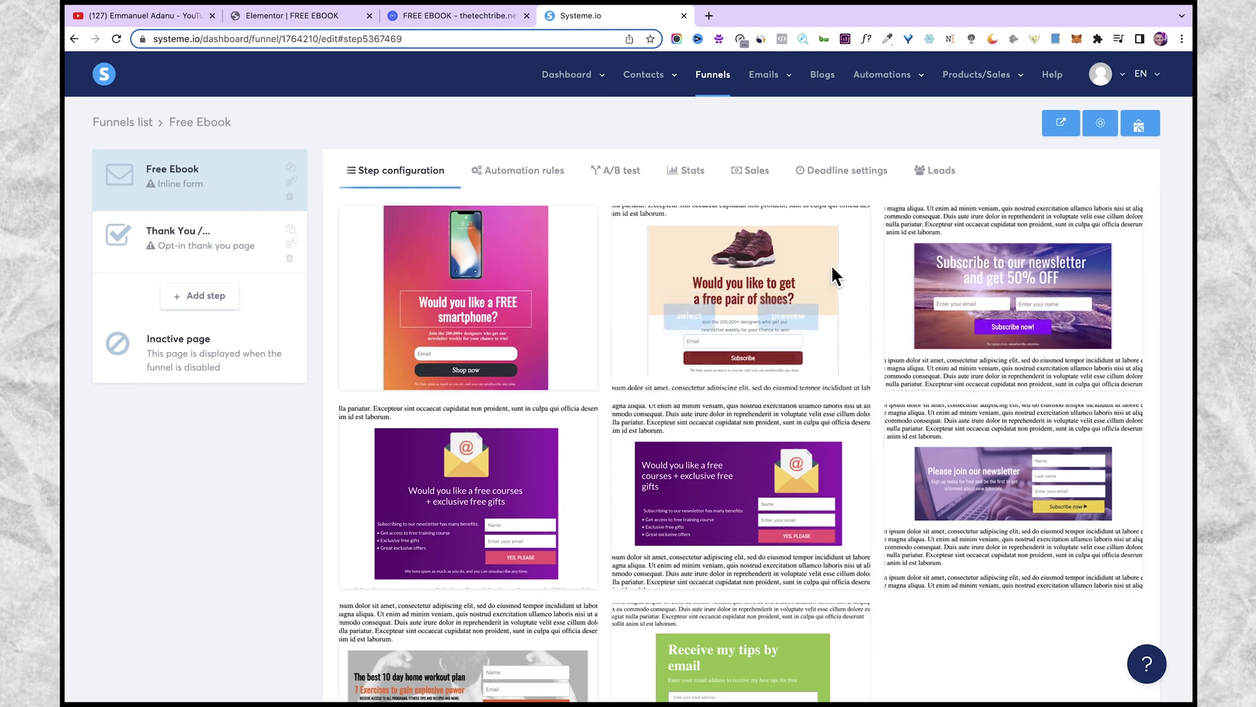
Step: Choose the green "Receive my tips by email" template for the inline form and open it for editing
scroll(748, 574, down, 3)
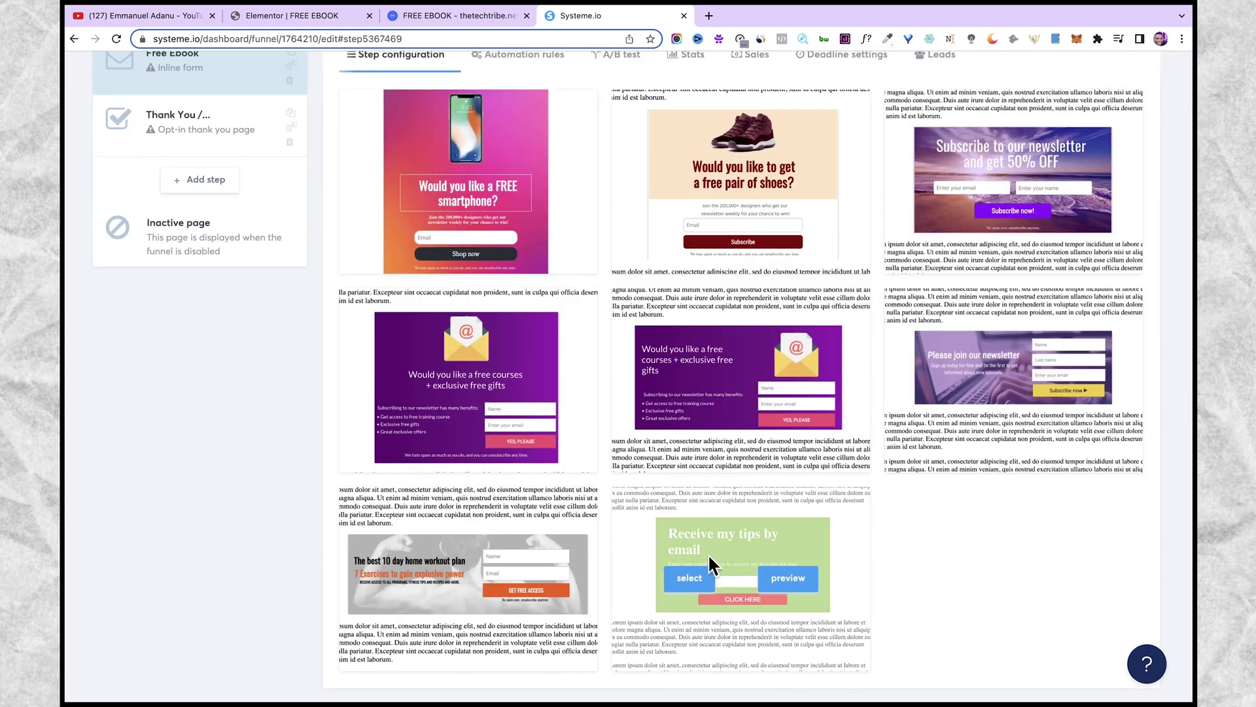
click(689, 578)
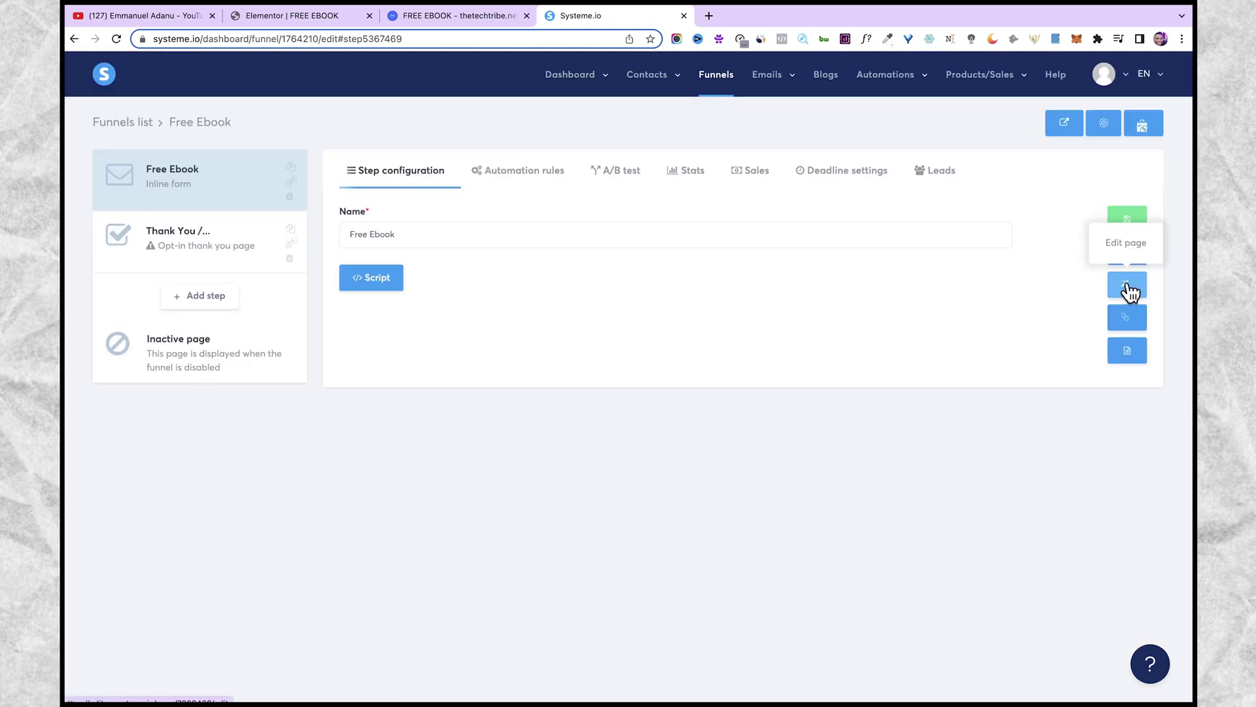
click(1127, 286)
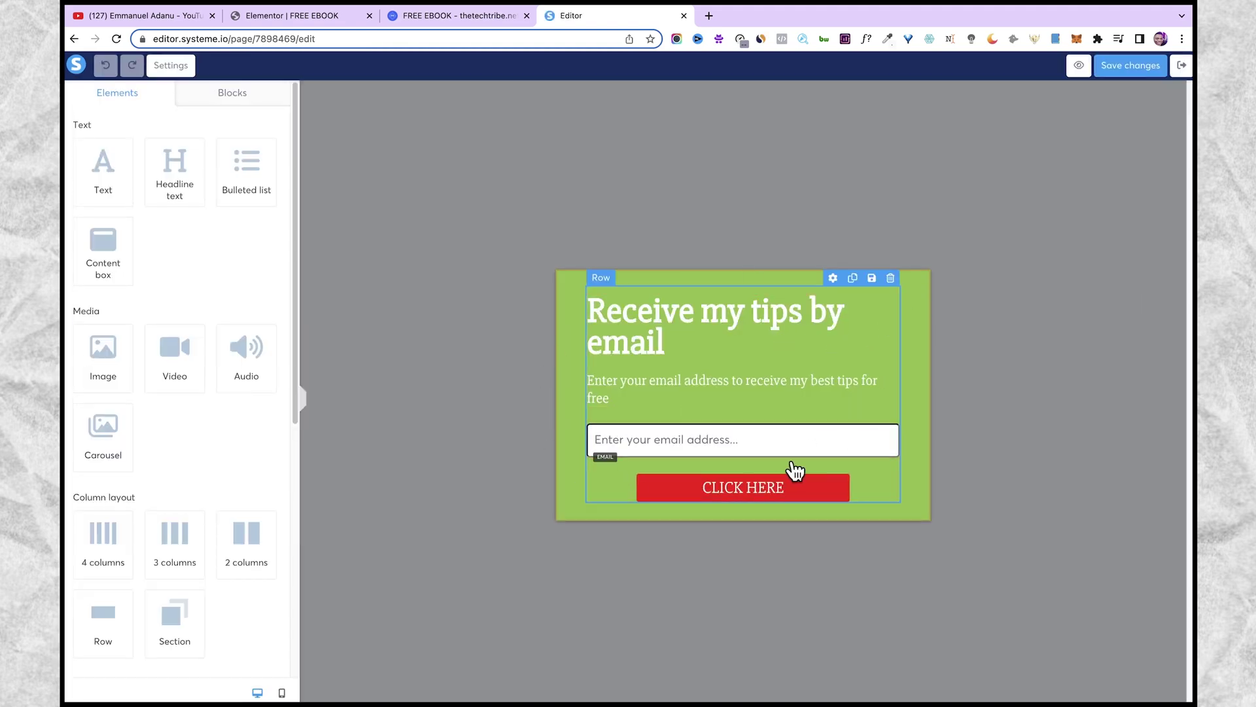
Step: Delete the "Receive my tips by email" headline and the text below it from the inline form
click(890, 287)
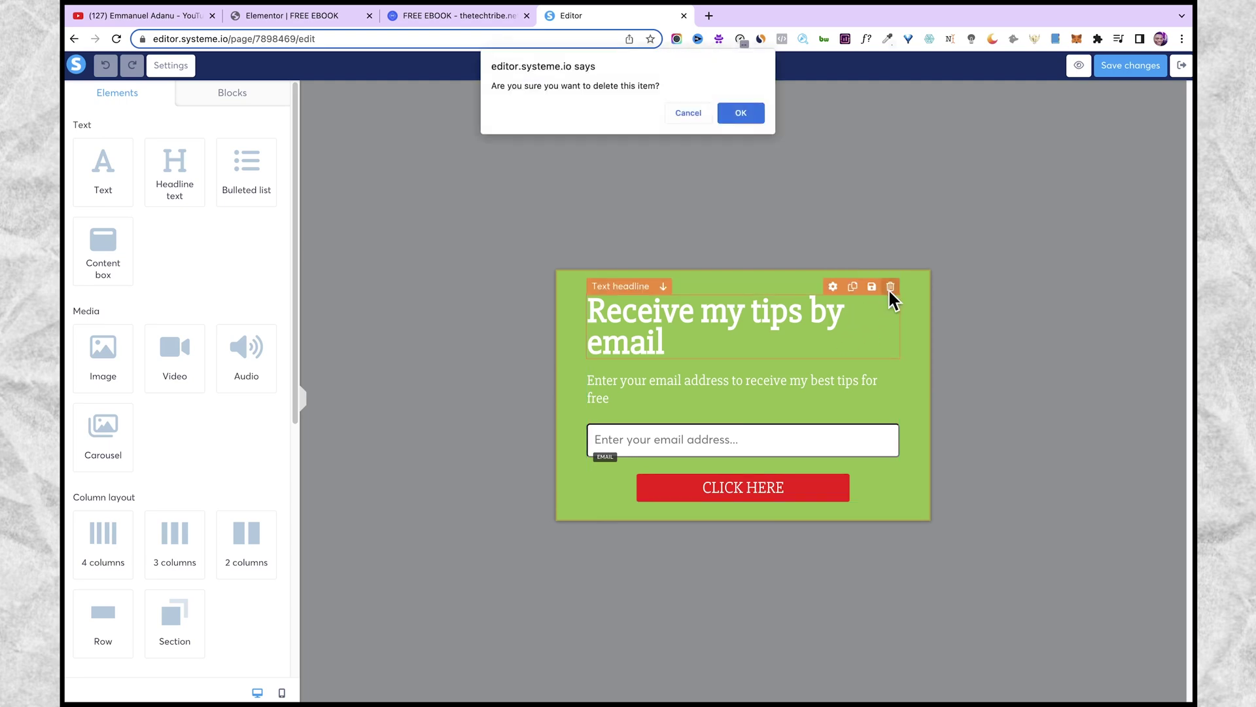
click(741, 114)
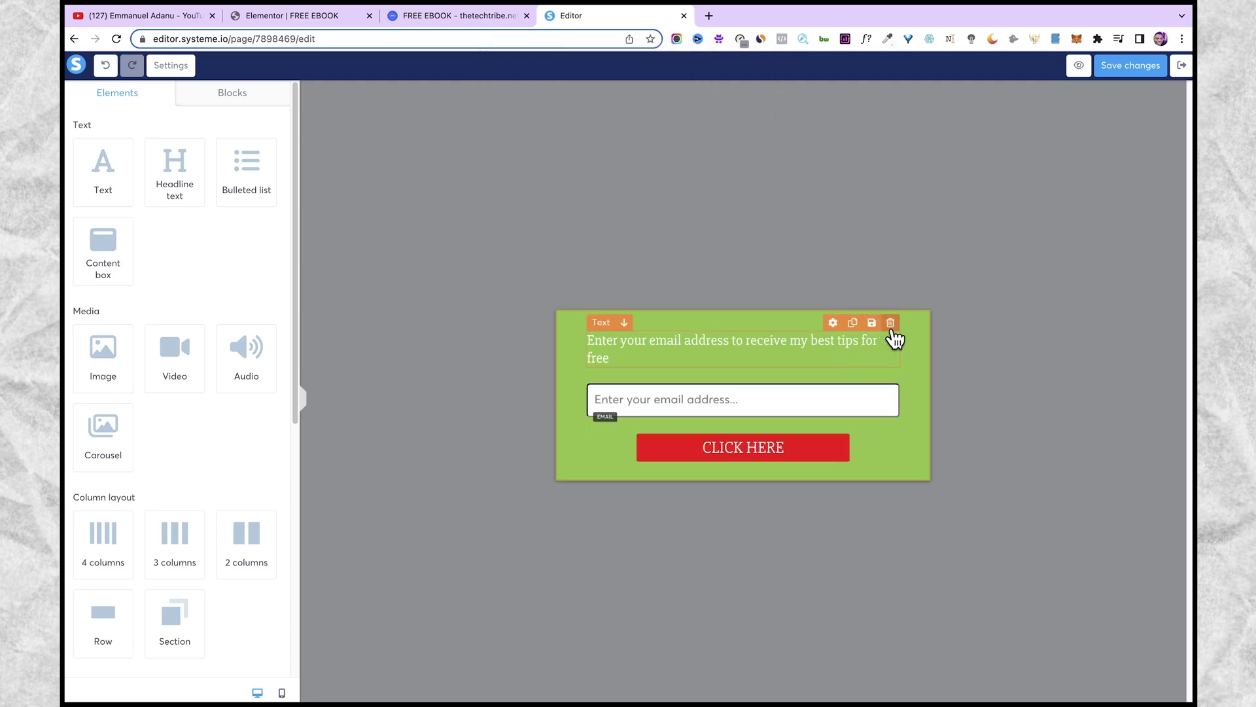
click(890, 322)
click(743, 115)
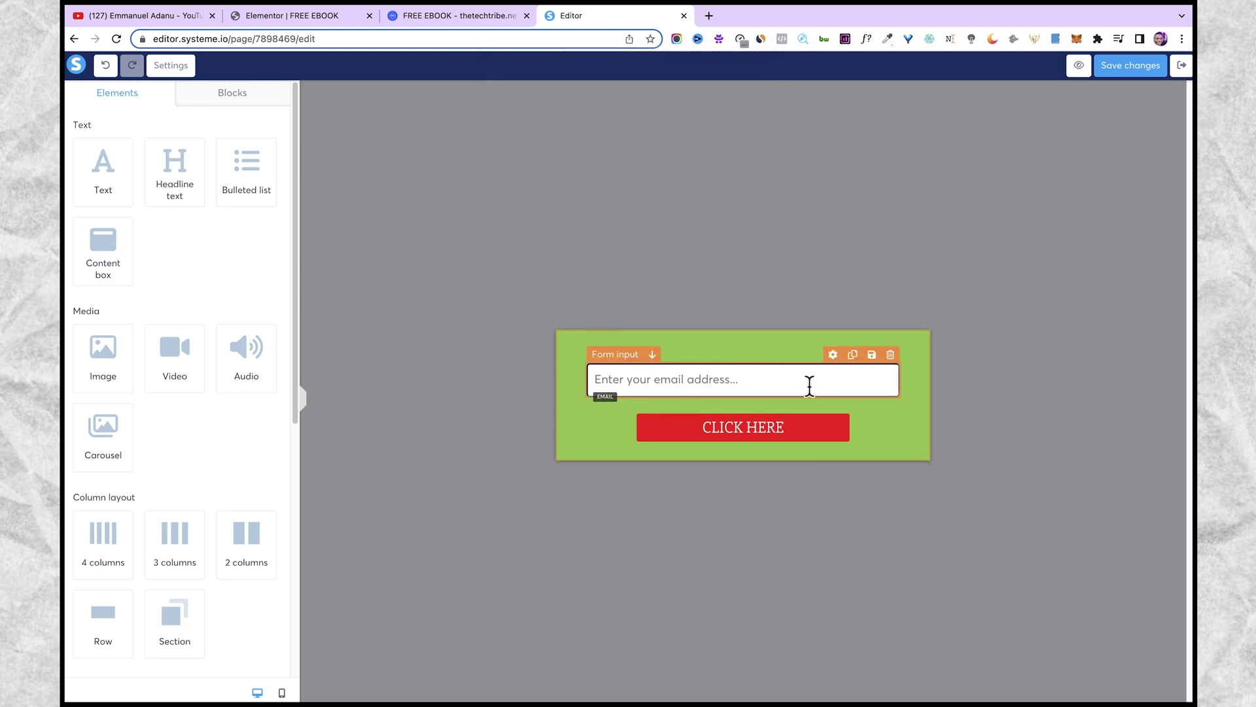
Step: Duplicate the email input and set the upper copy's input type to First name
click(852, 354)
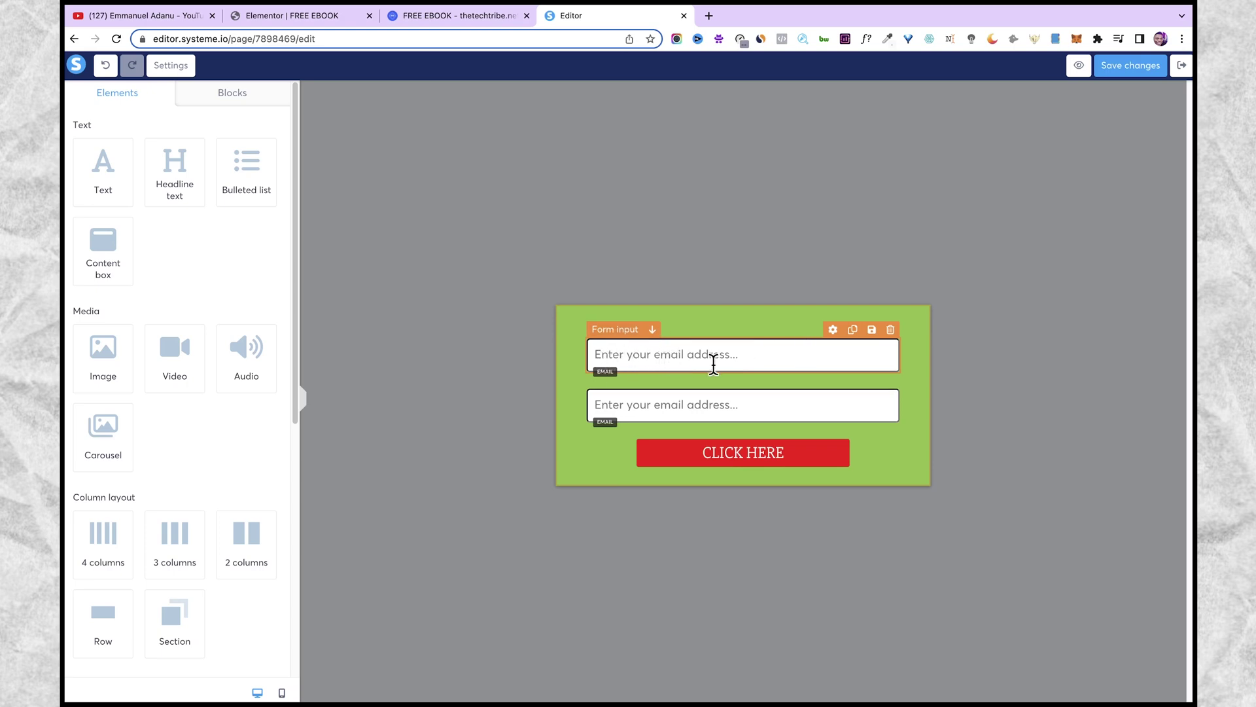
click(832, 330)
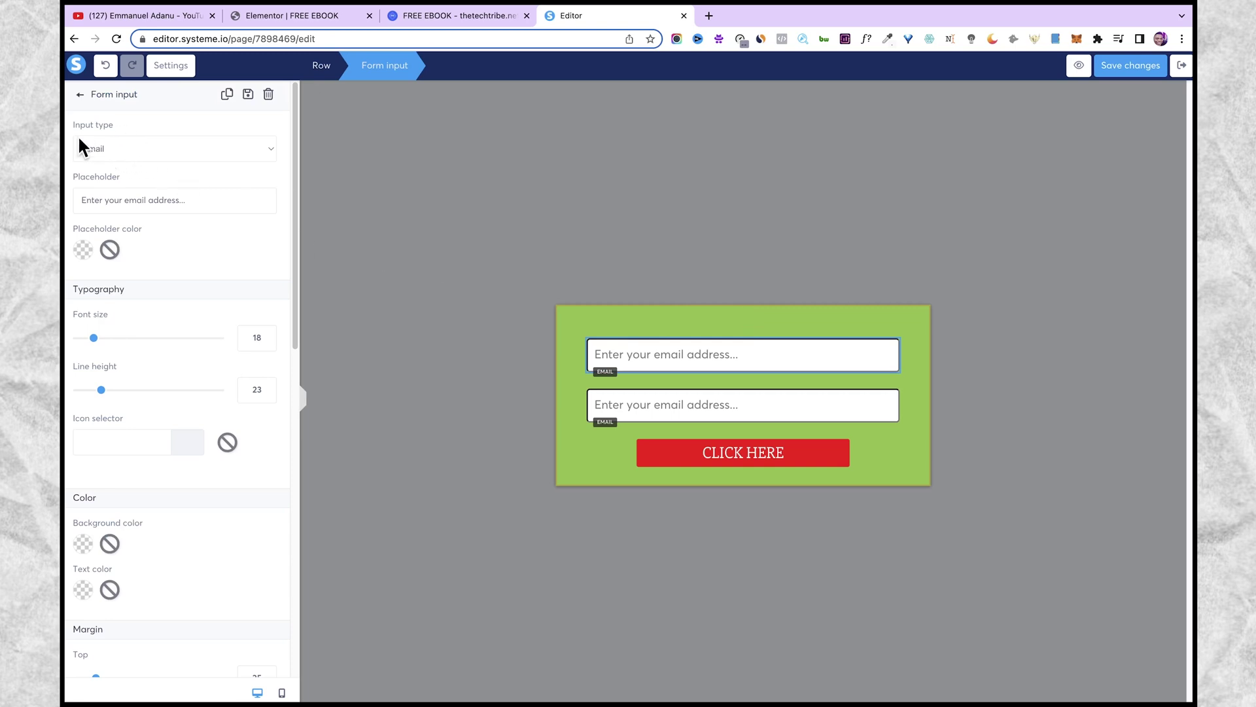
click(118, 148)
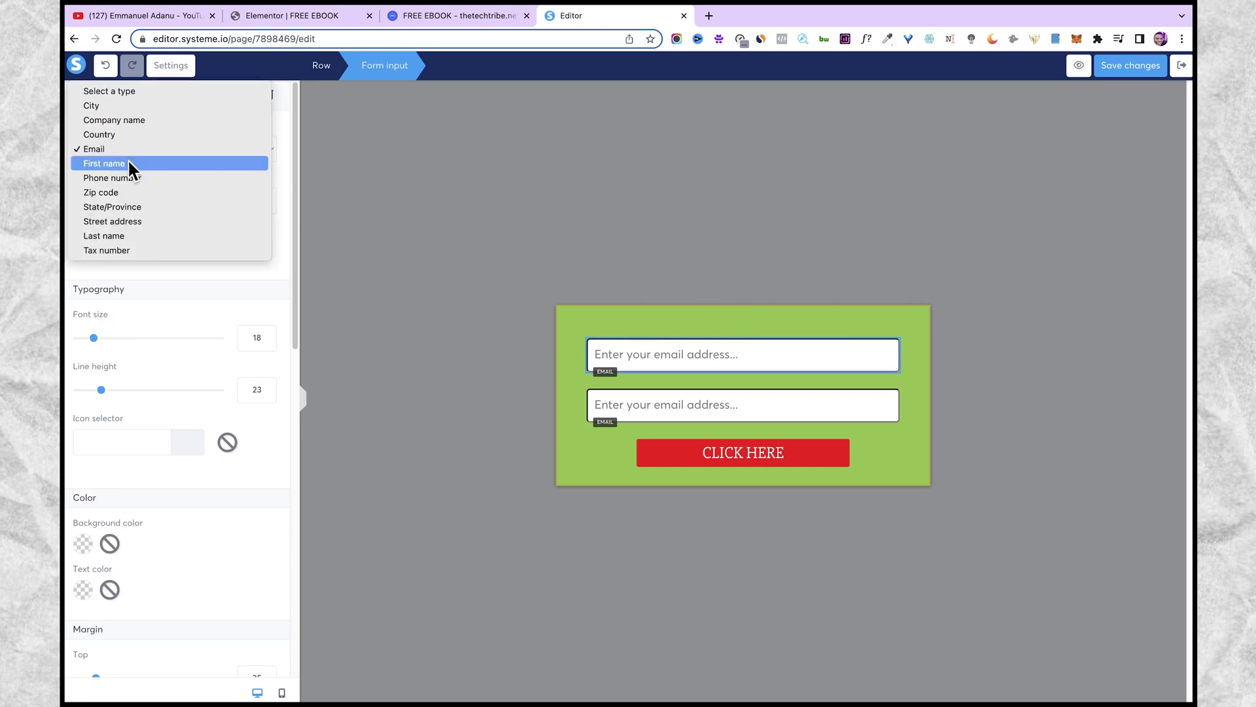
click(130, 164)
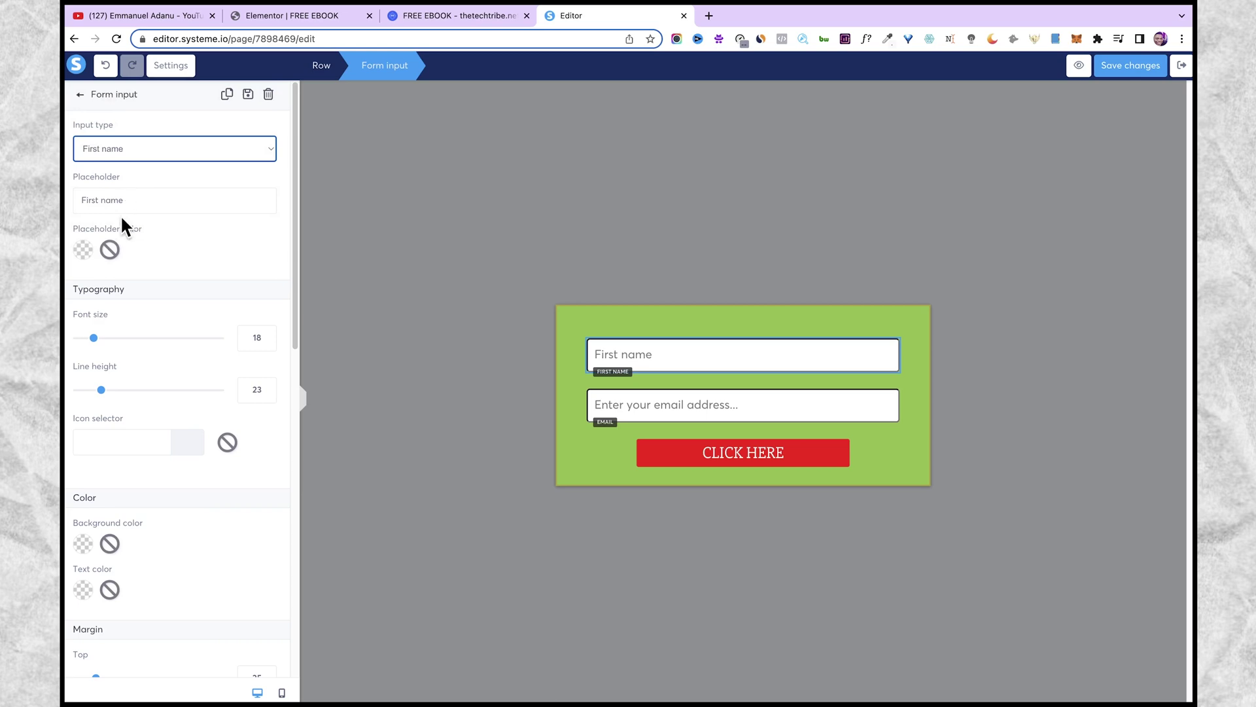
Step: Change the form button's text to DOWNLOAD NOW
click(737, 453)
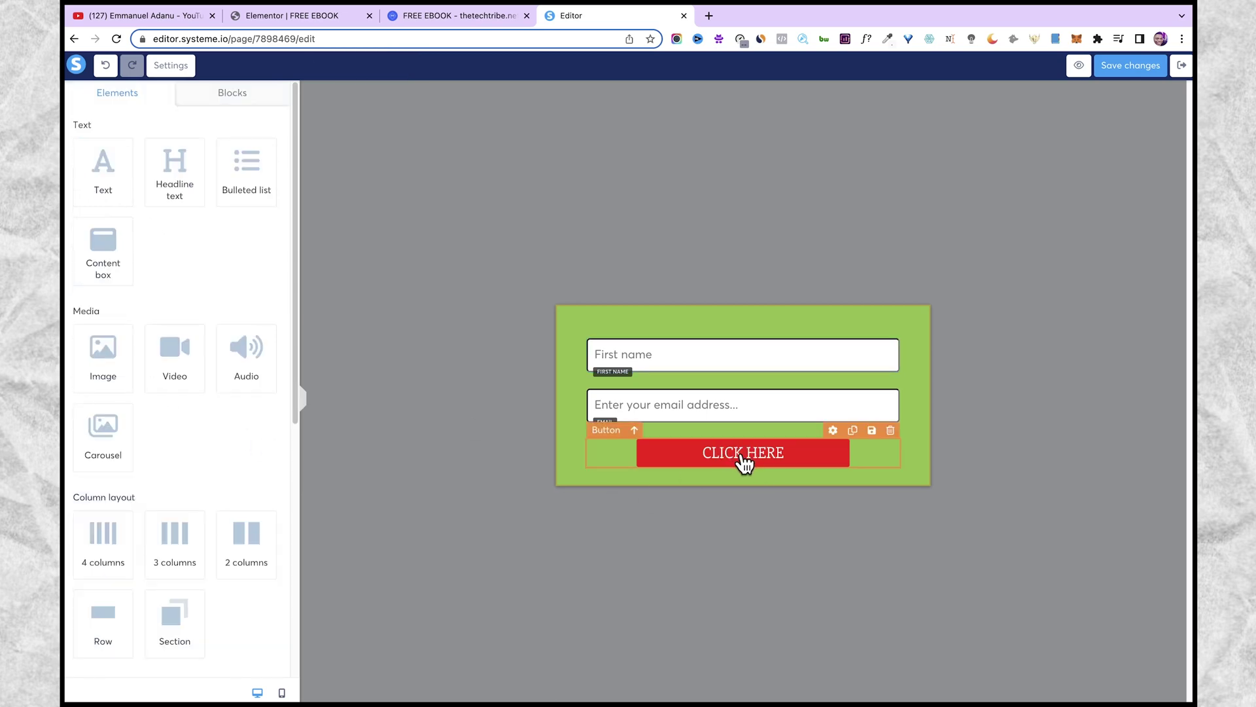
click(832, 439)
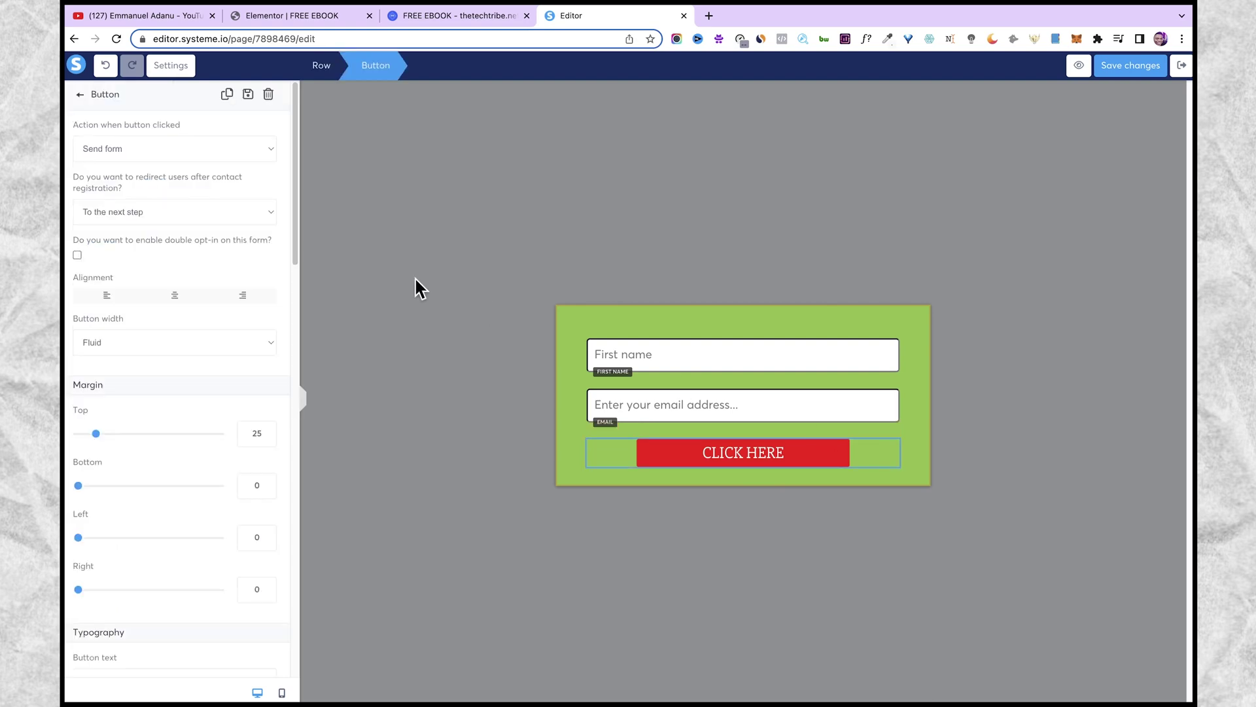
drag(295, 205, 296, 339)
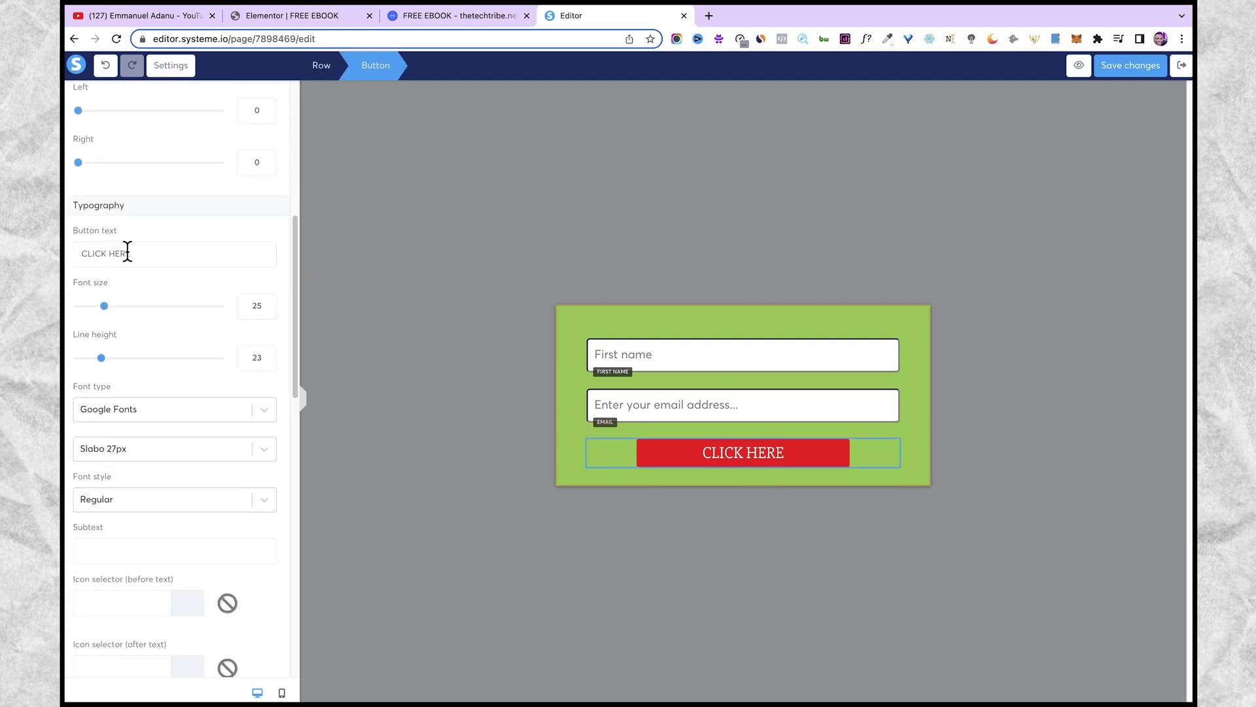
triple_click(135, 254)
text(DOWNLOAD NIW)
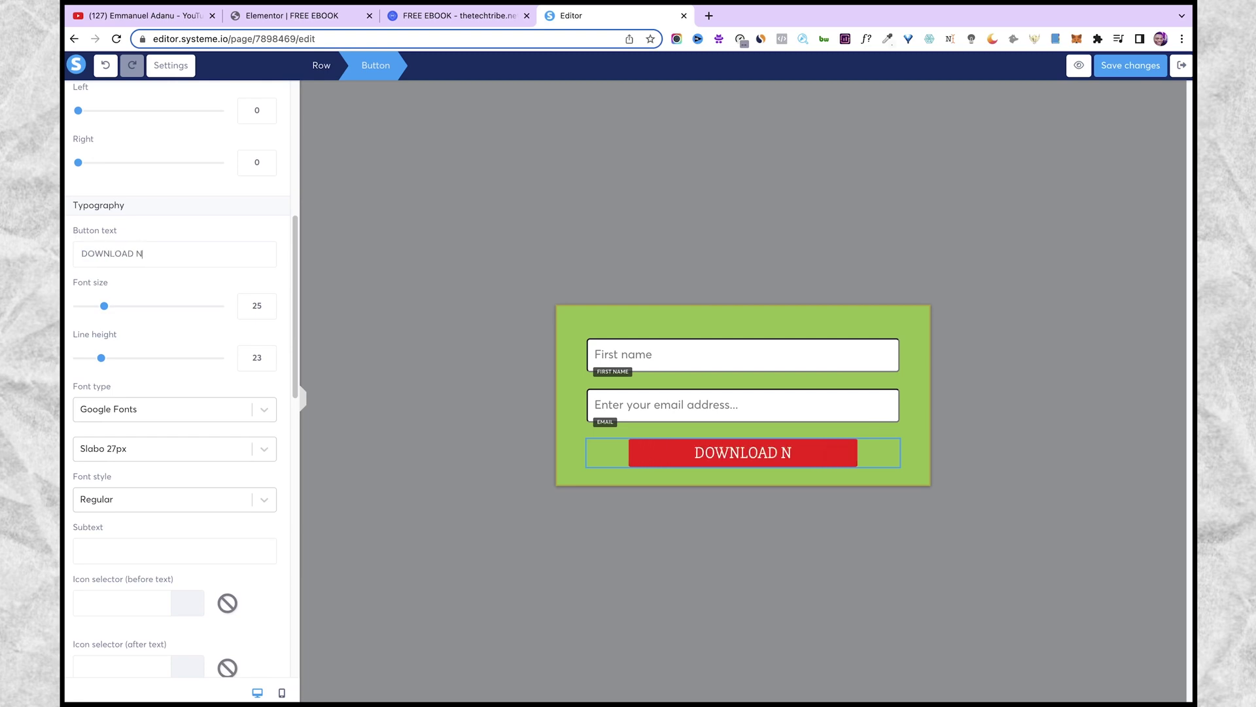
key(BackSpace)
key(BackSpace)
text(OW)
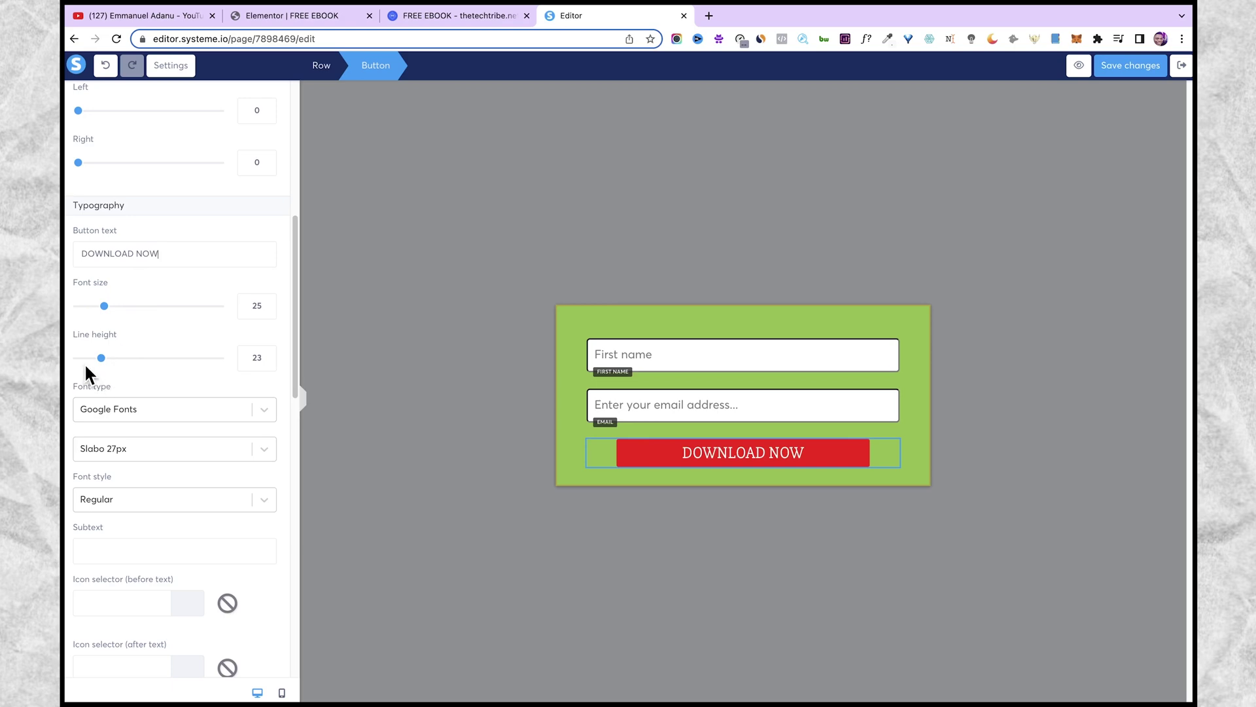
Step: Keep the button's action as Send form with redirection to the next step, and save the form
scroll(294, 334, up, 7)
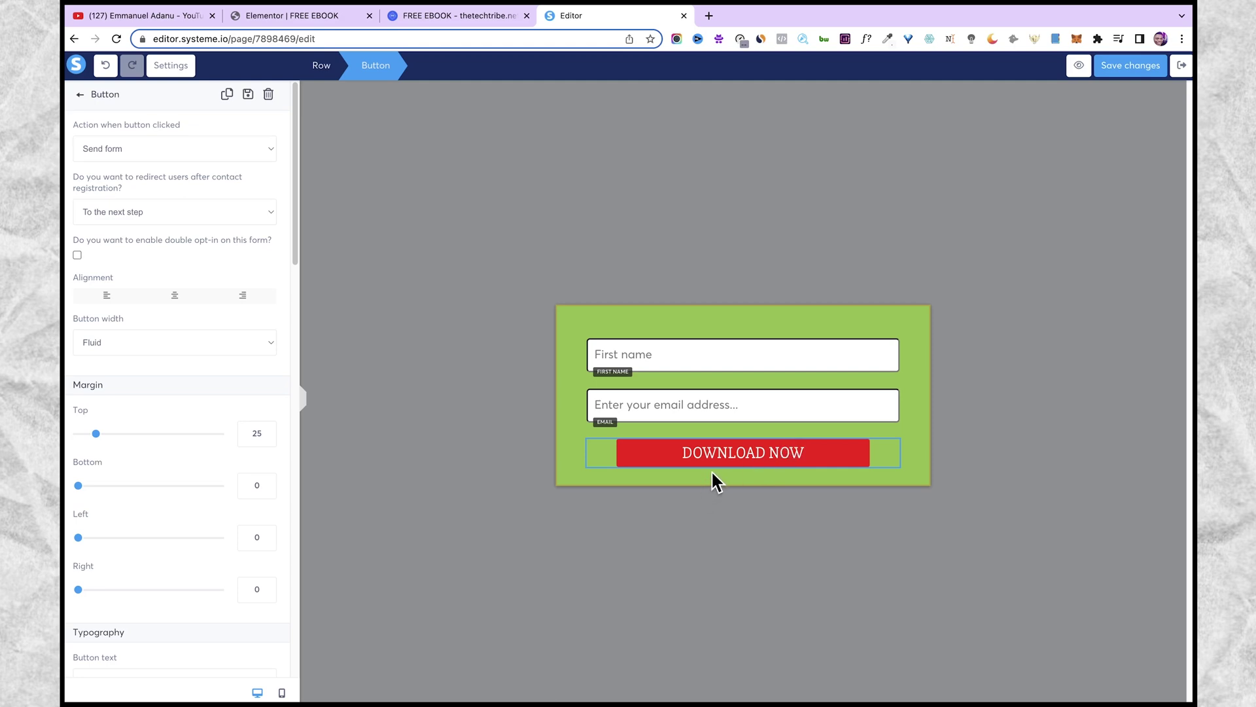
click(119, 150)
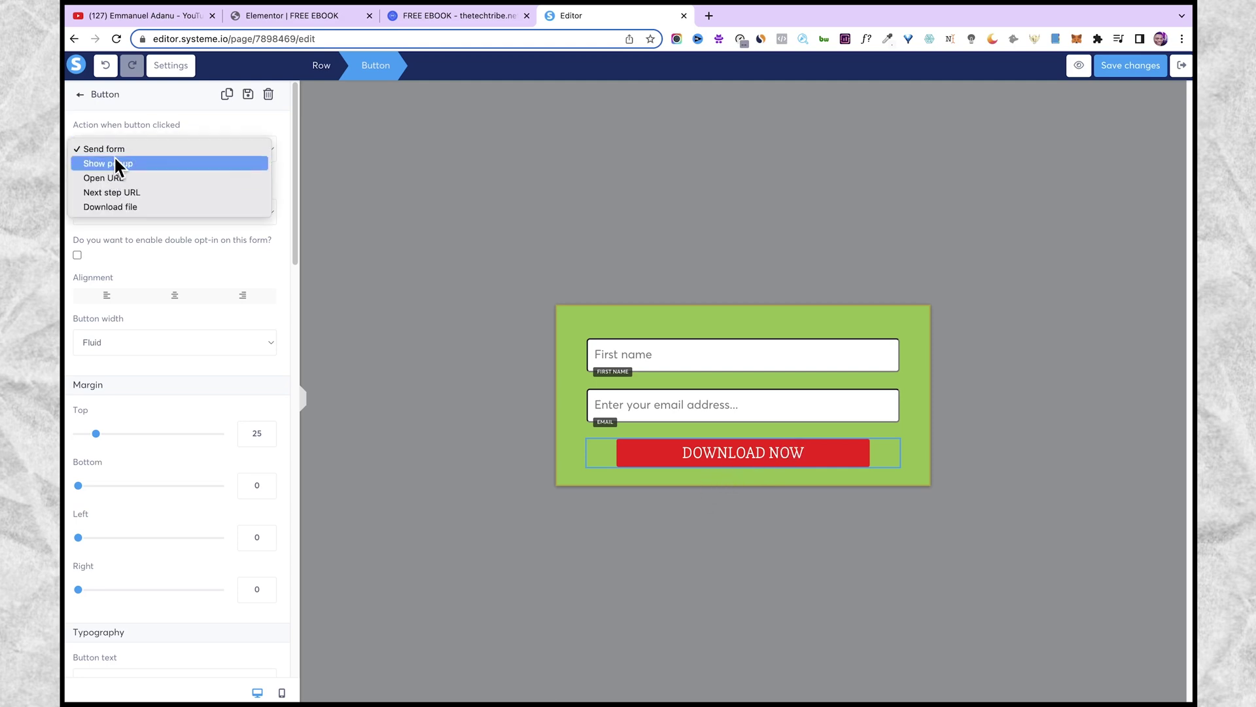
click(188, 151)
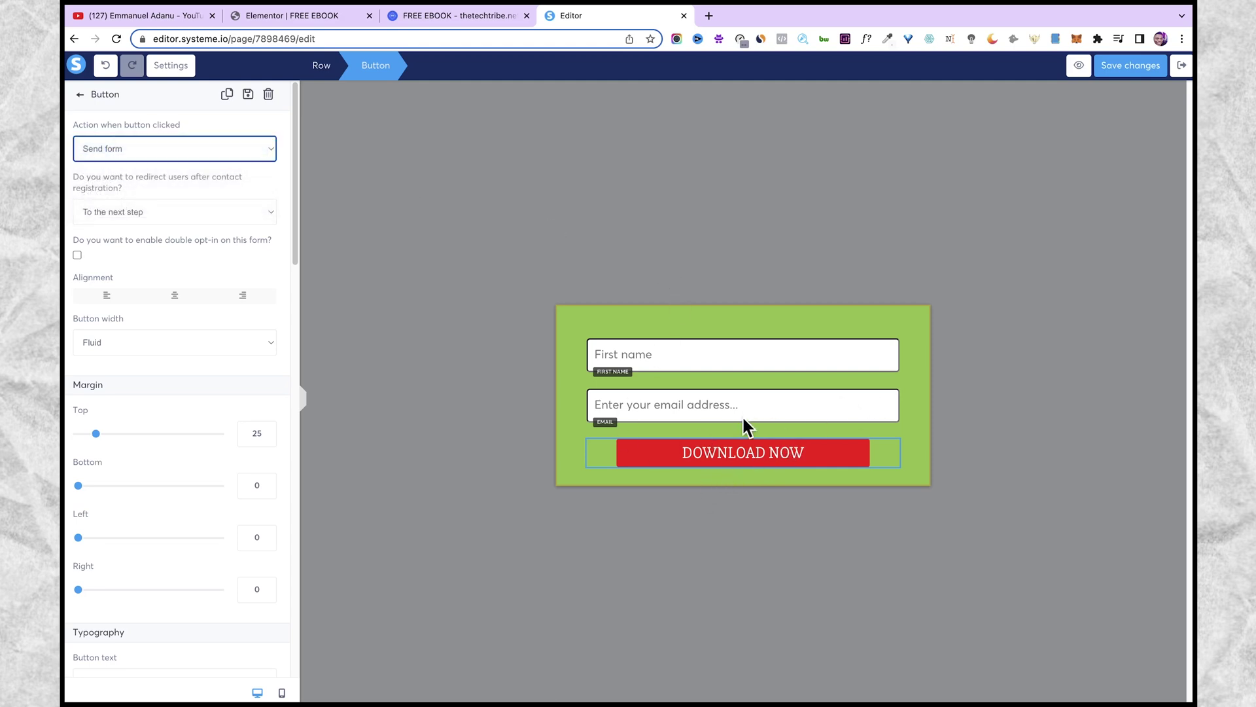
click(182, 157)
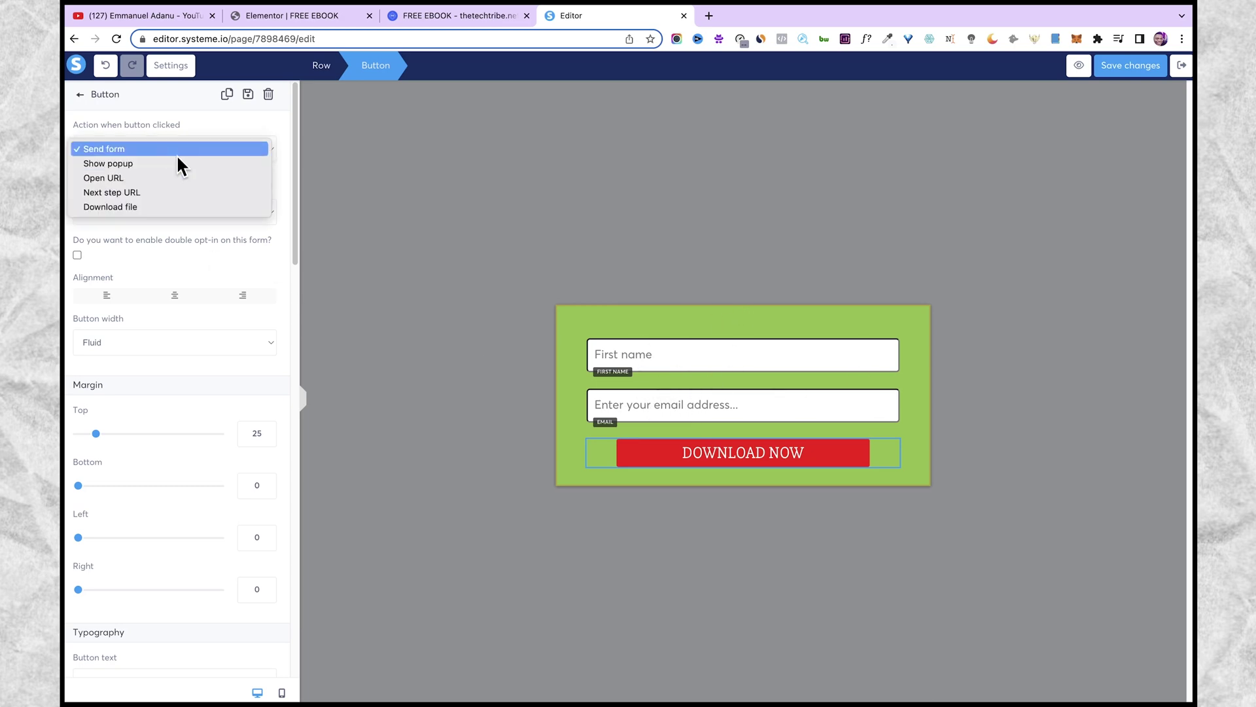
click(261, 130)
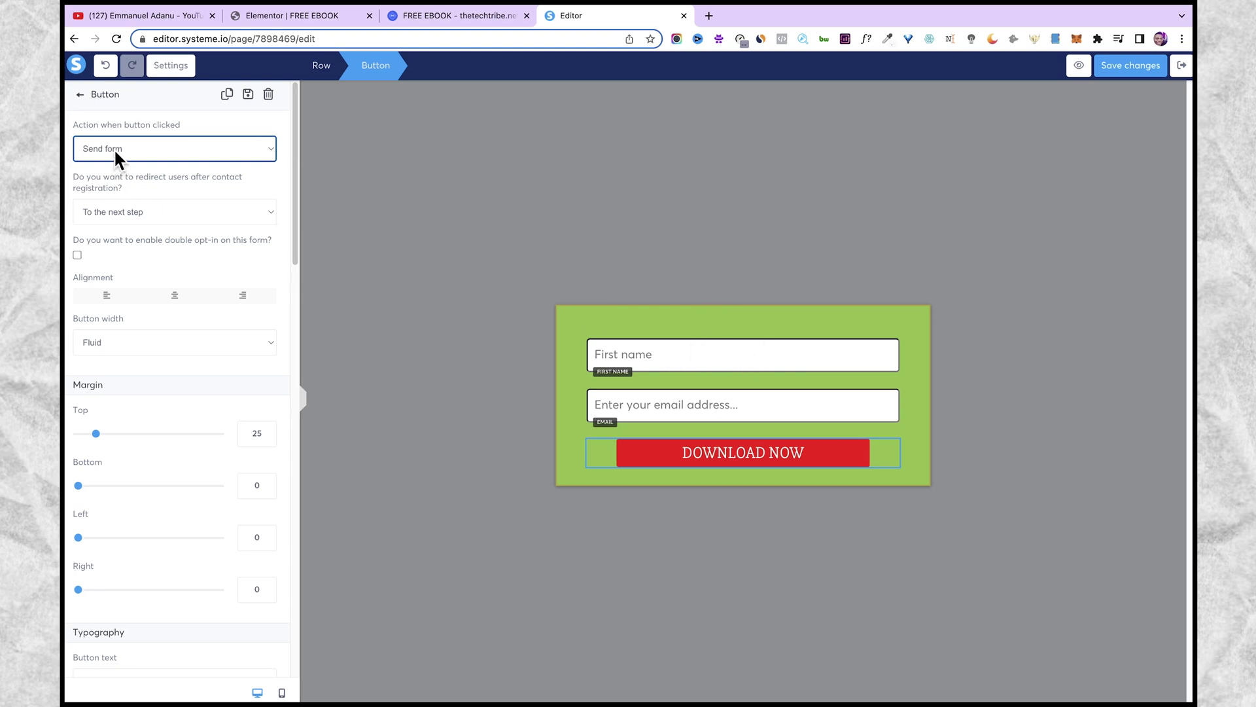
key(Tab)
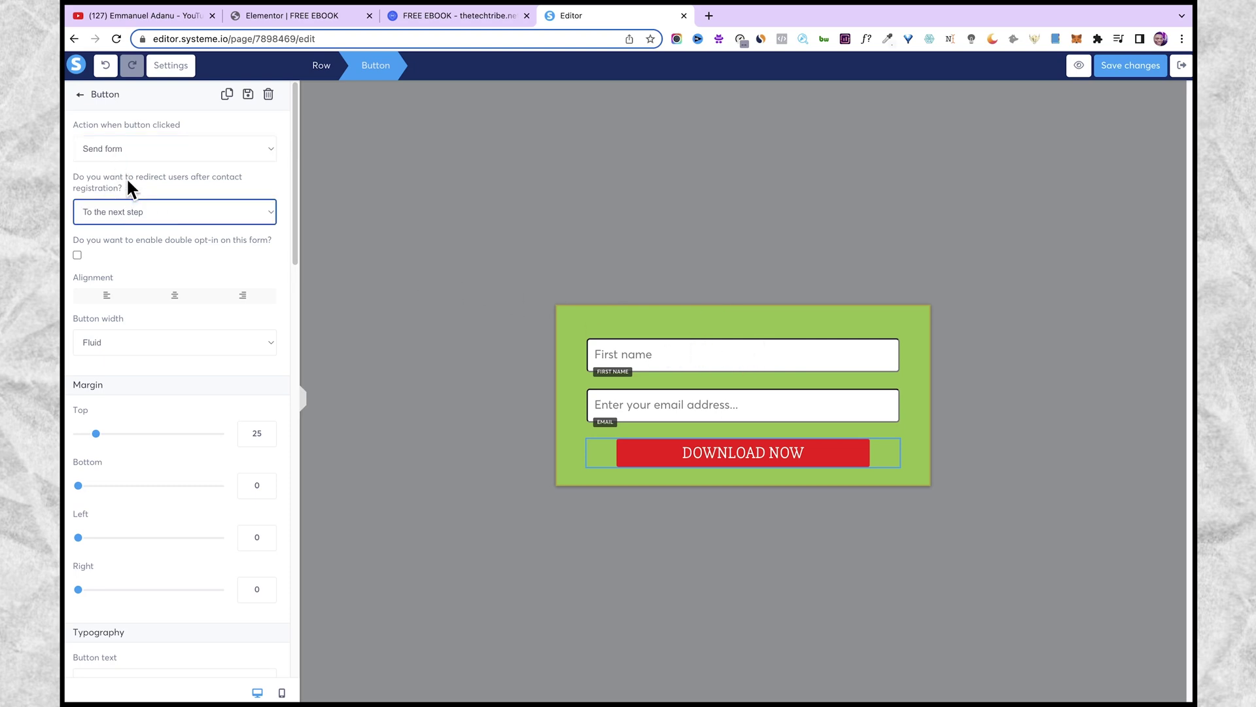
click(157, 214)
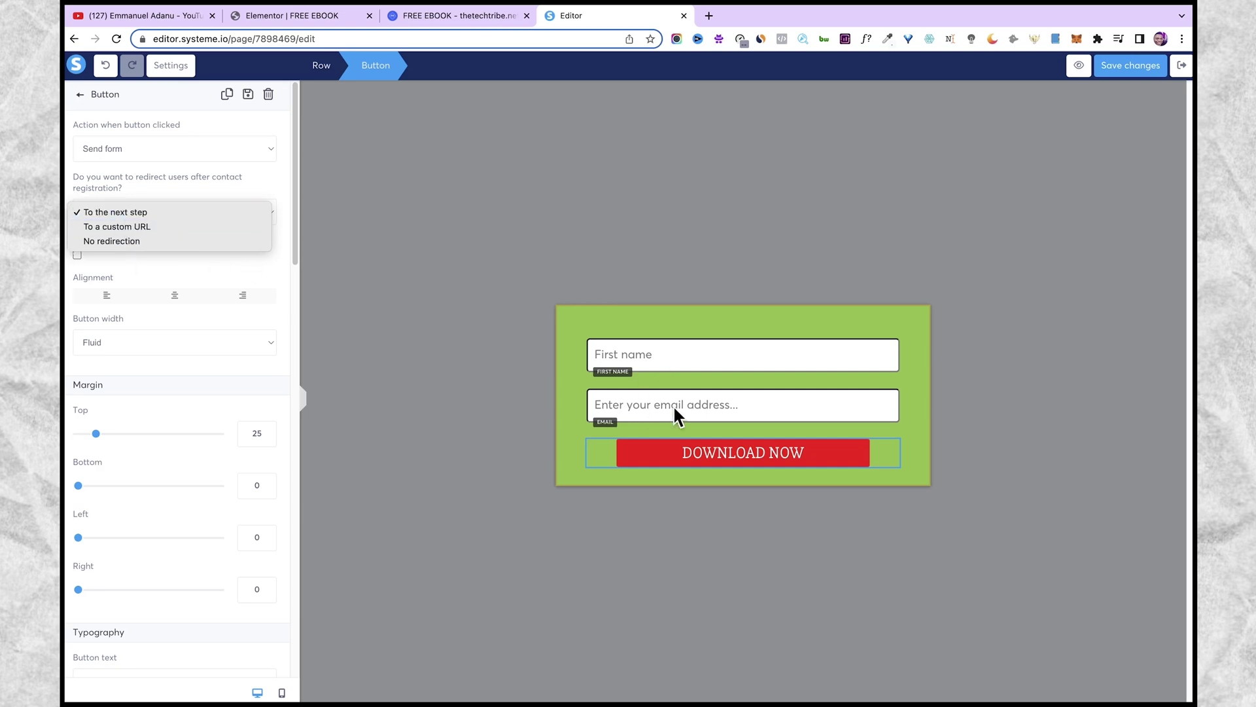
click(141, 214)
click(1133, 67)
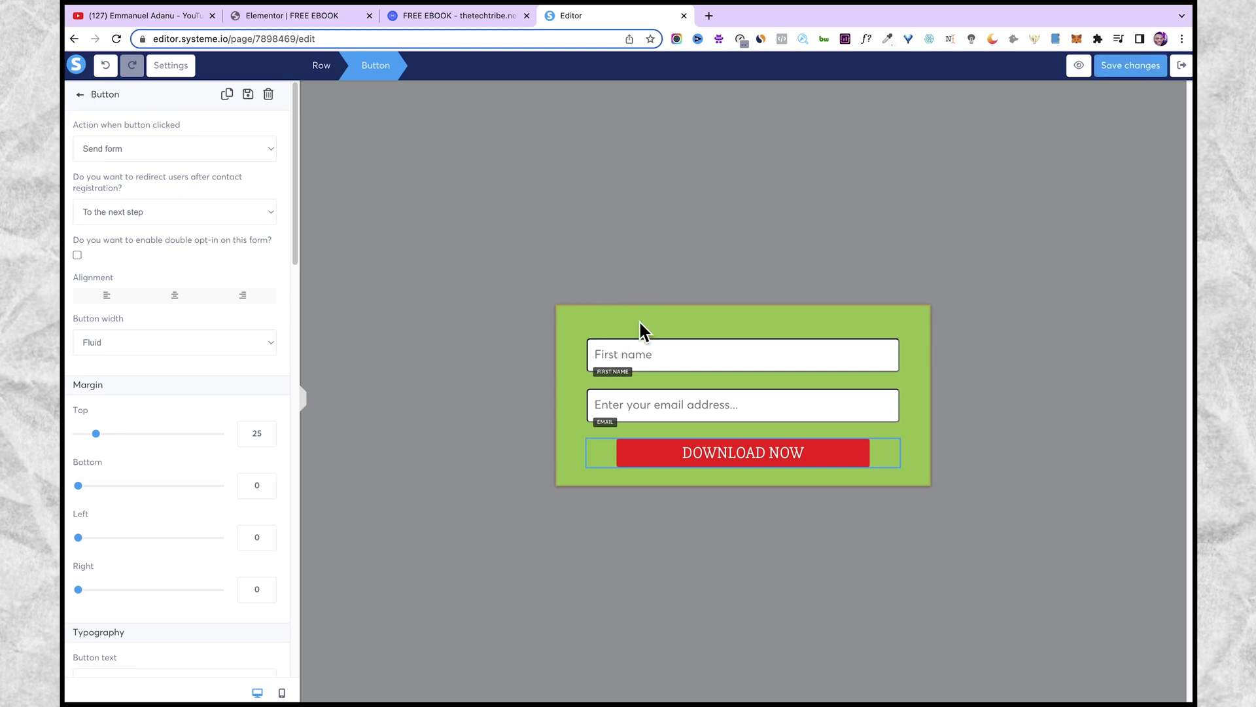
Step: Switch to the Elementor page and copy the hex code of the main heading's text color
click(305, 15)
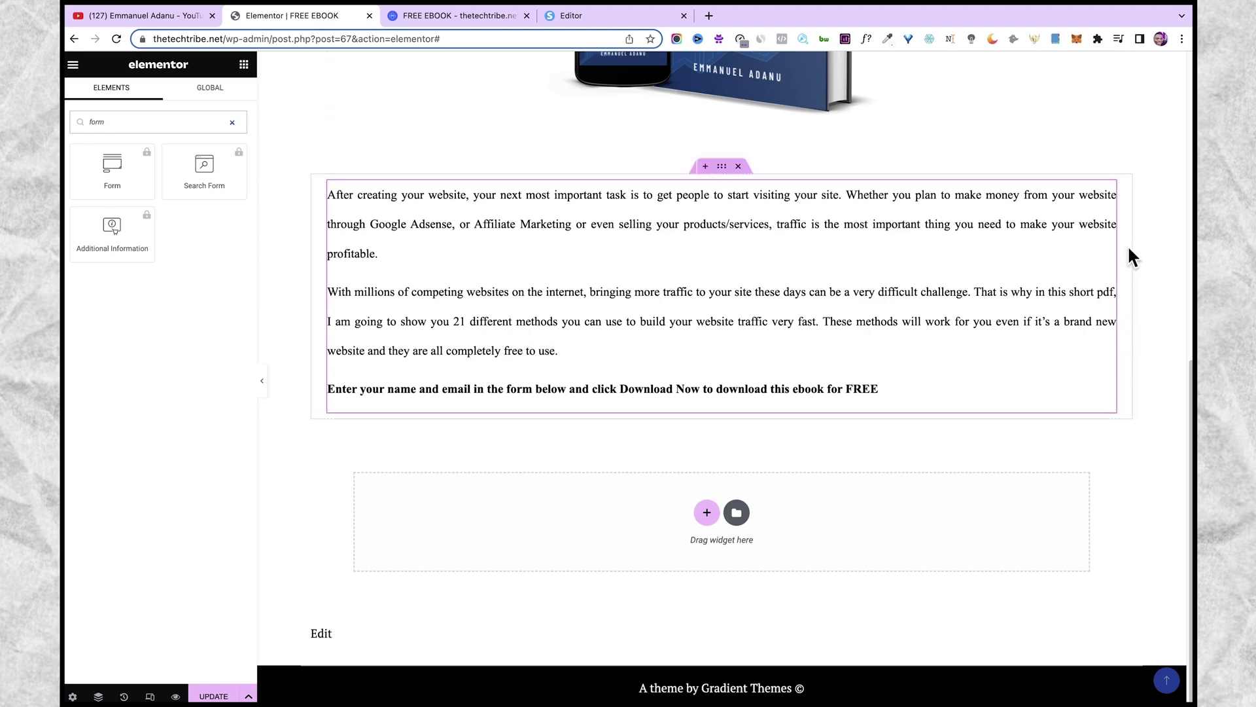
drag(1191, 423, 699, 174)
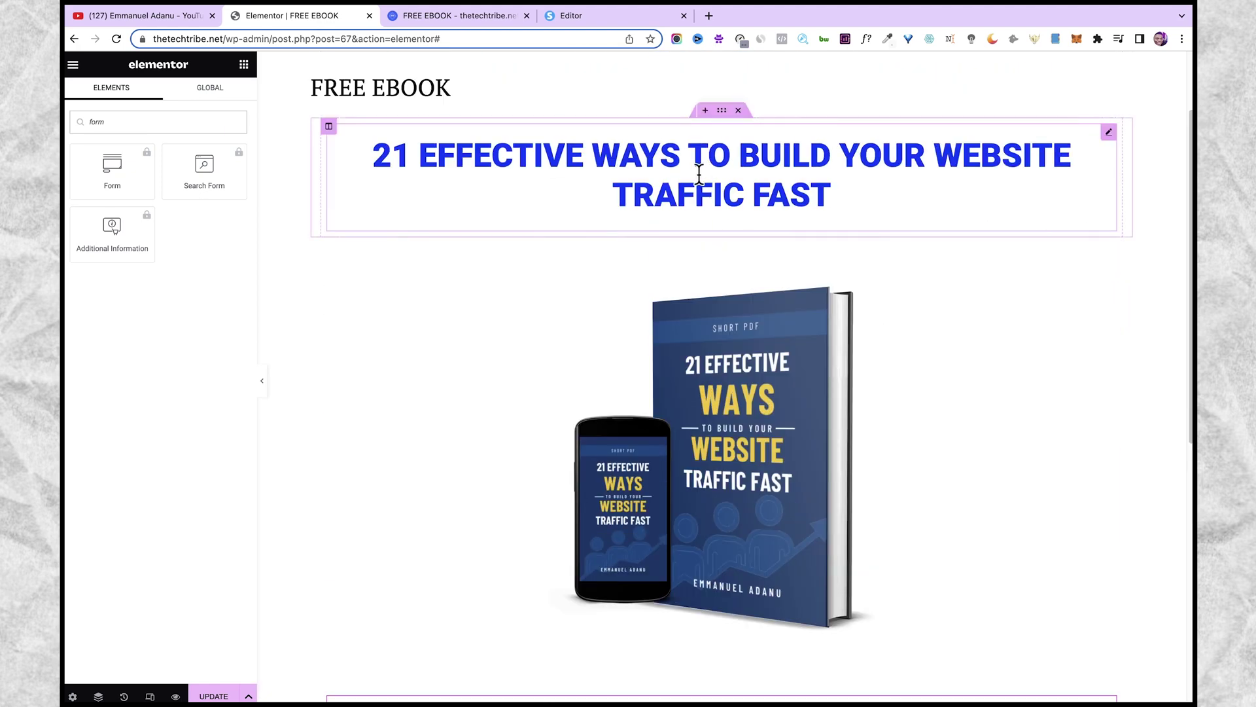
click(699, 173)
click(235, 166)
key(super+c)
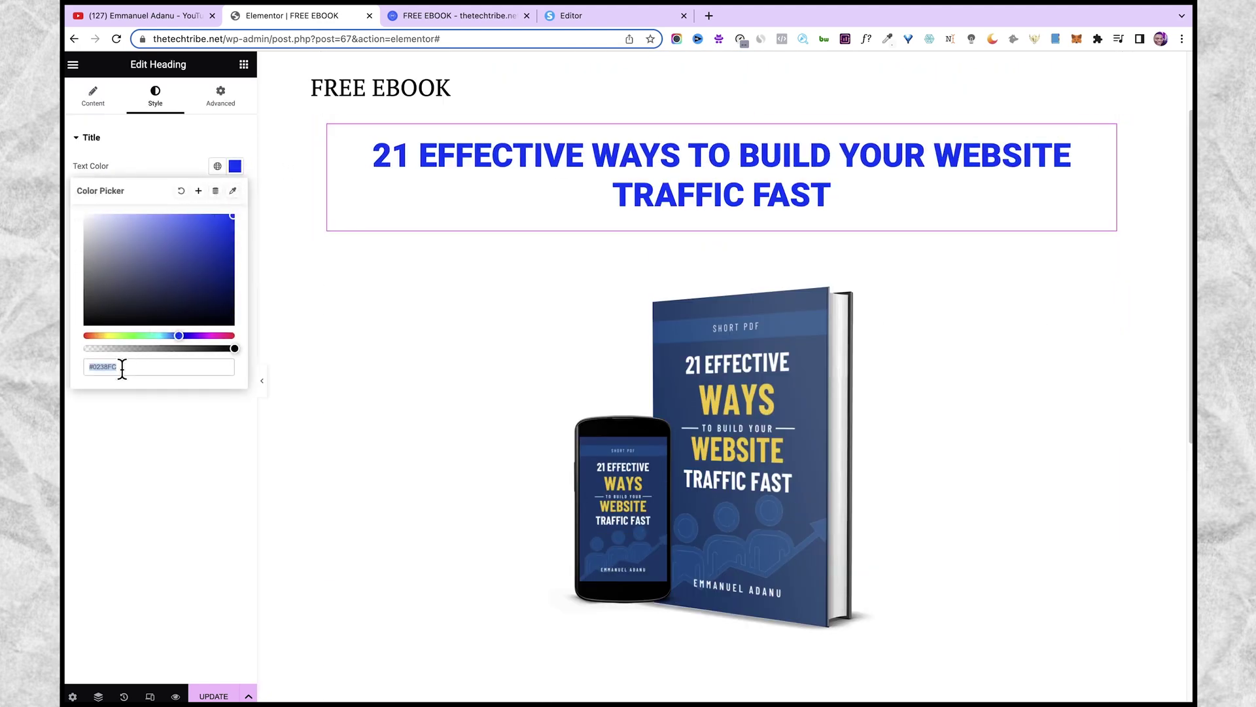
Step: Return to the Systeme.io form editor, set the form's background color to #0238FC, save the changes and exit the editor
click(599, 16)
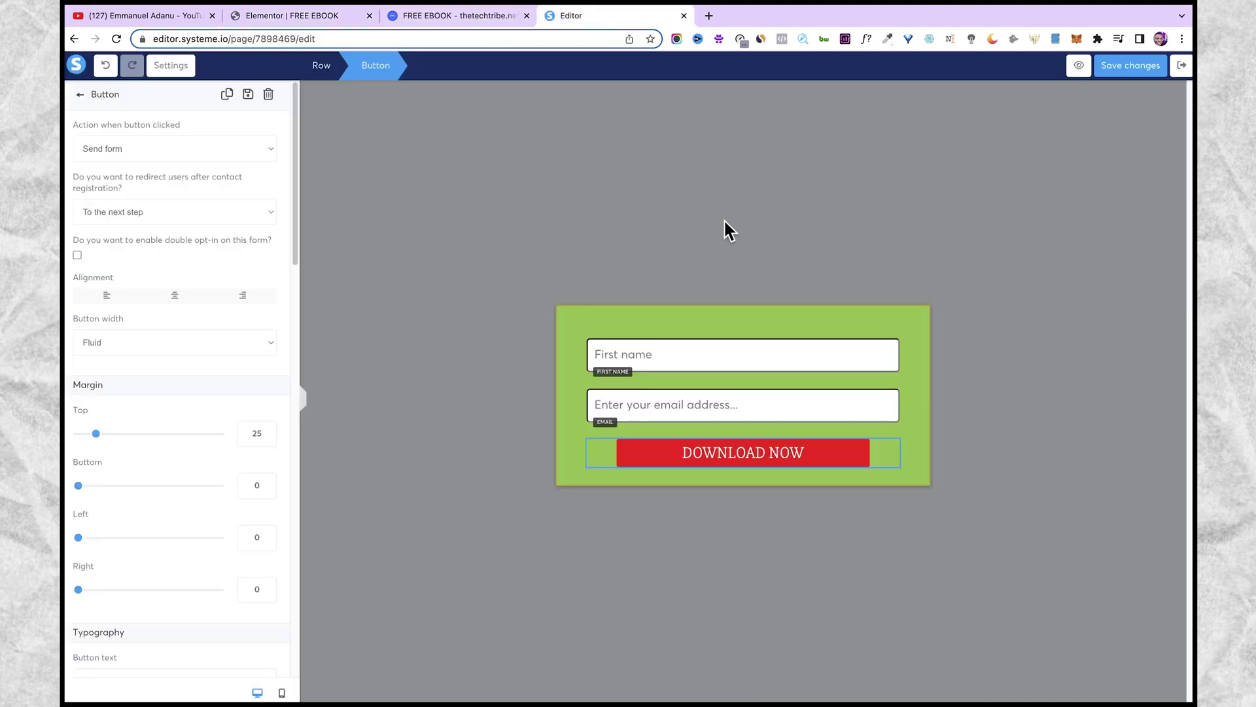
click(677, 321)
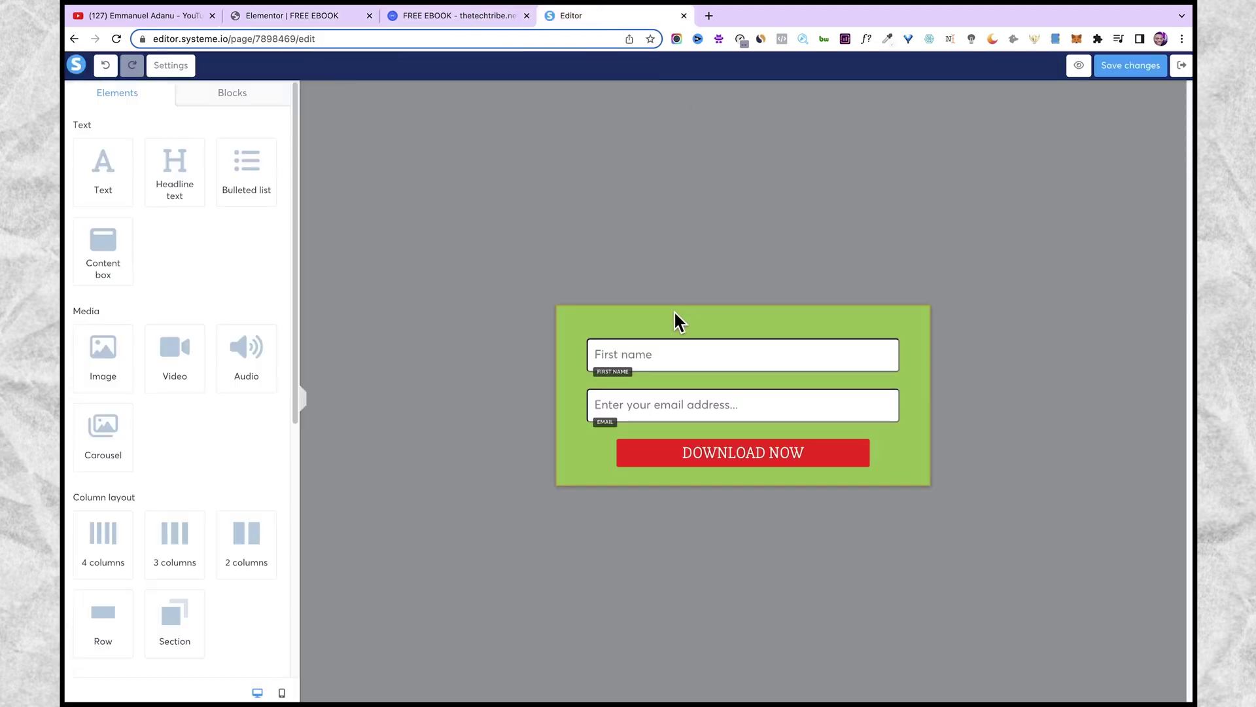
click(174, 68)
click(84, 238)
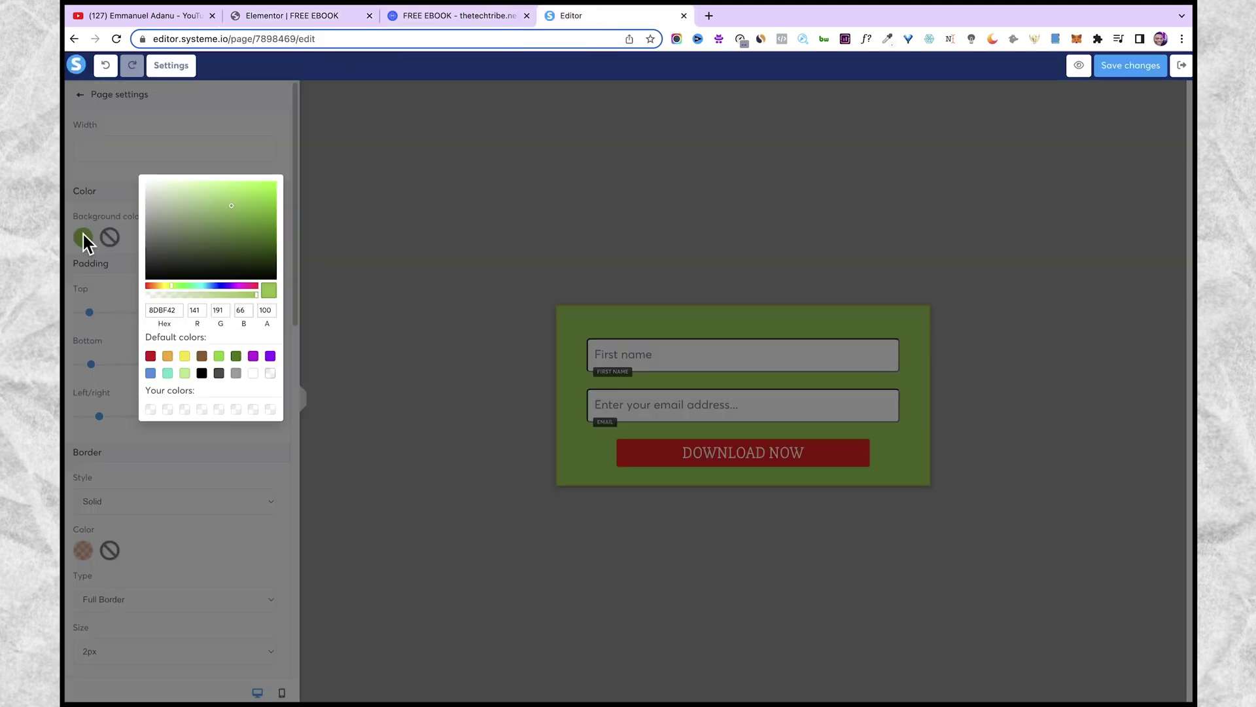
double_click(167, 309)
key(super+v)
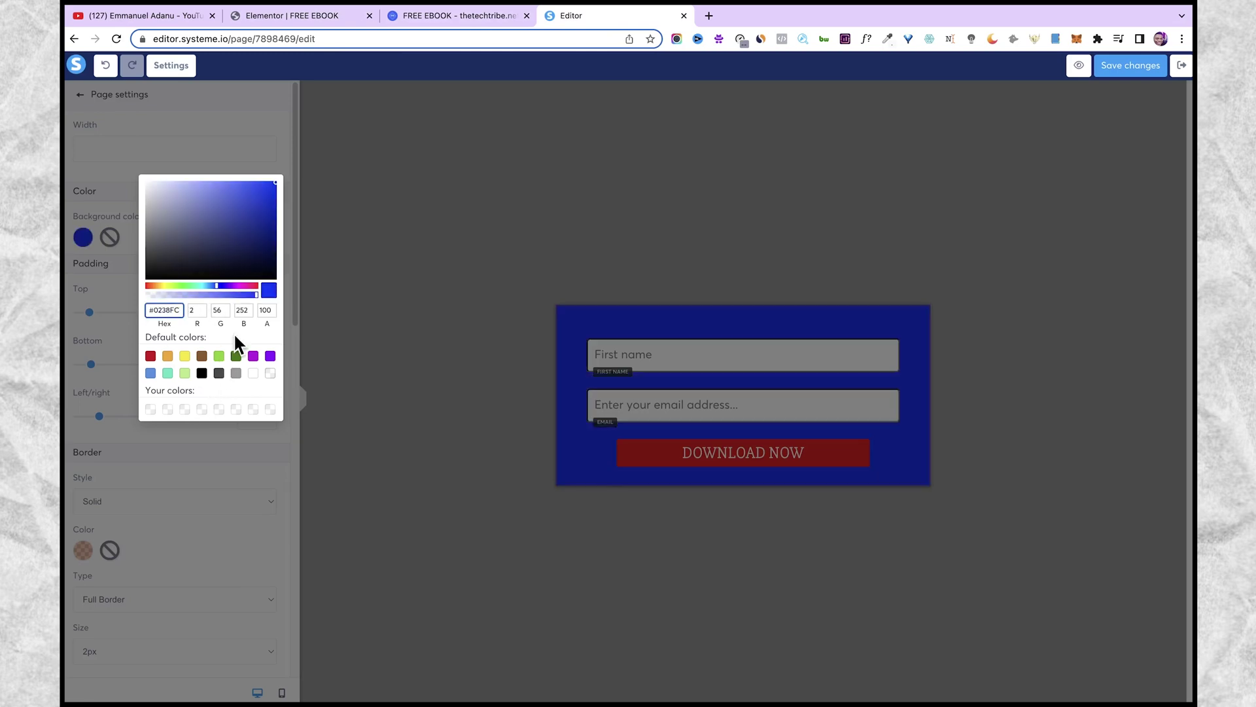
click(367, 340)
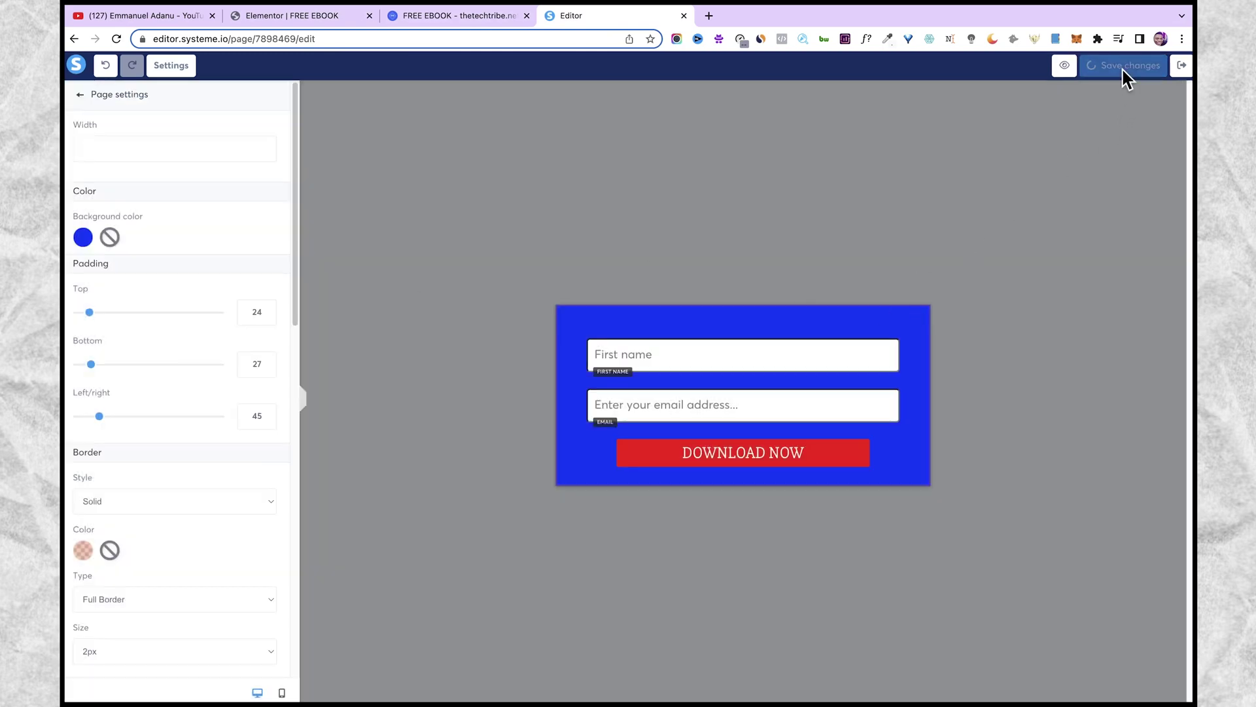
click(1181, 66)
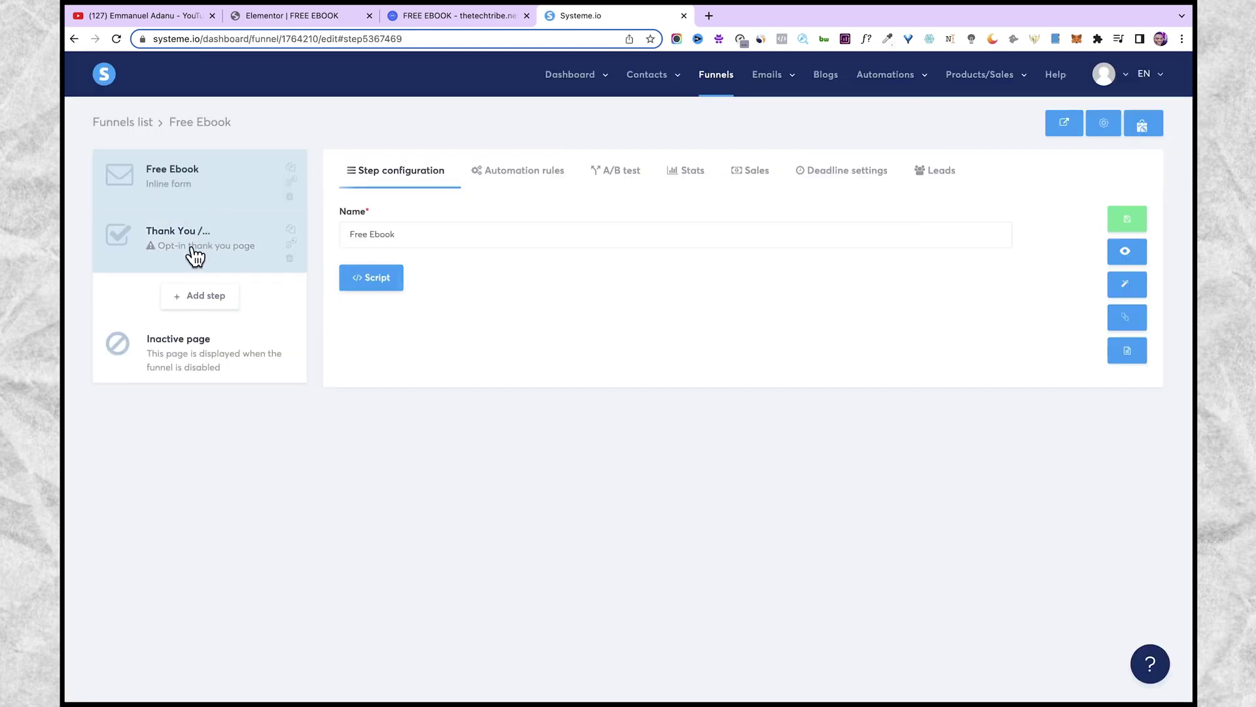
Step: Choose the blue "Thank you for Signing Up!" download template for the Thank You step and open it for editing
click(169, 246)
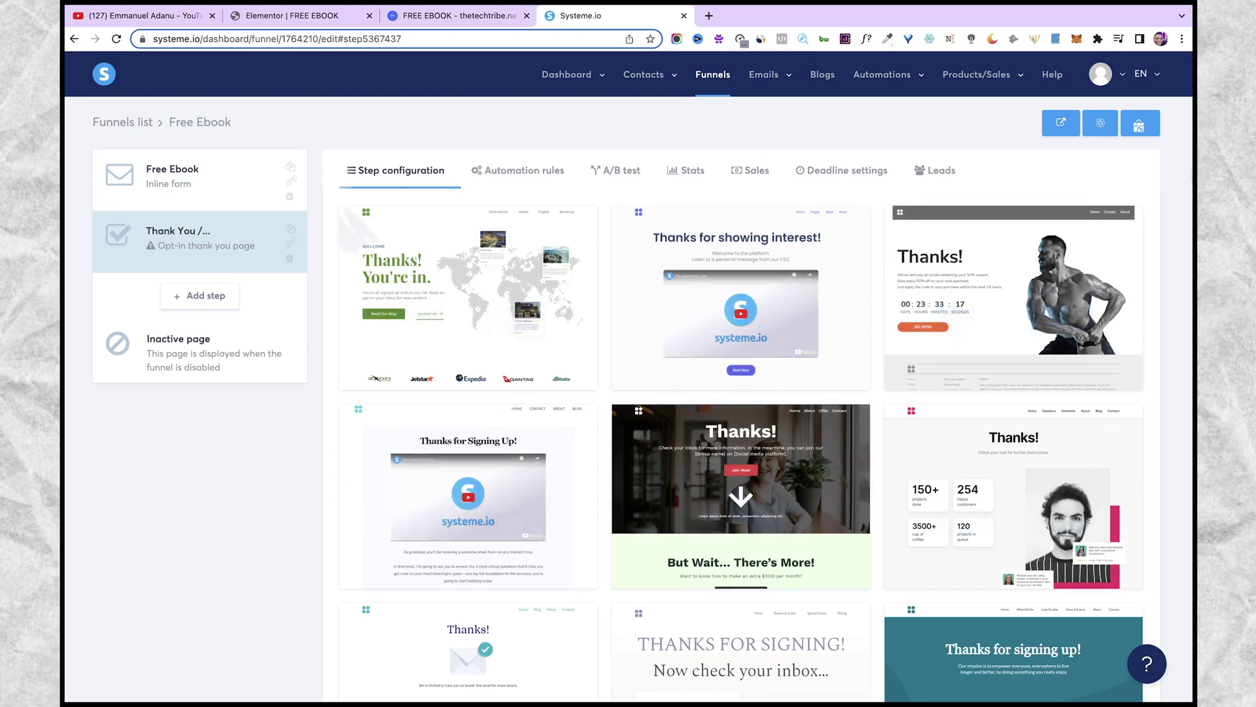
scroll(1184, 483, down, 20)
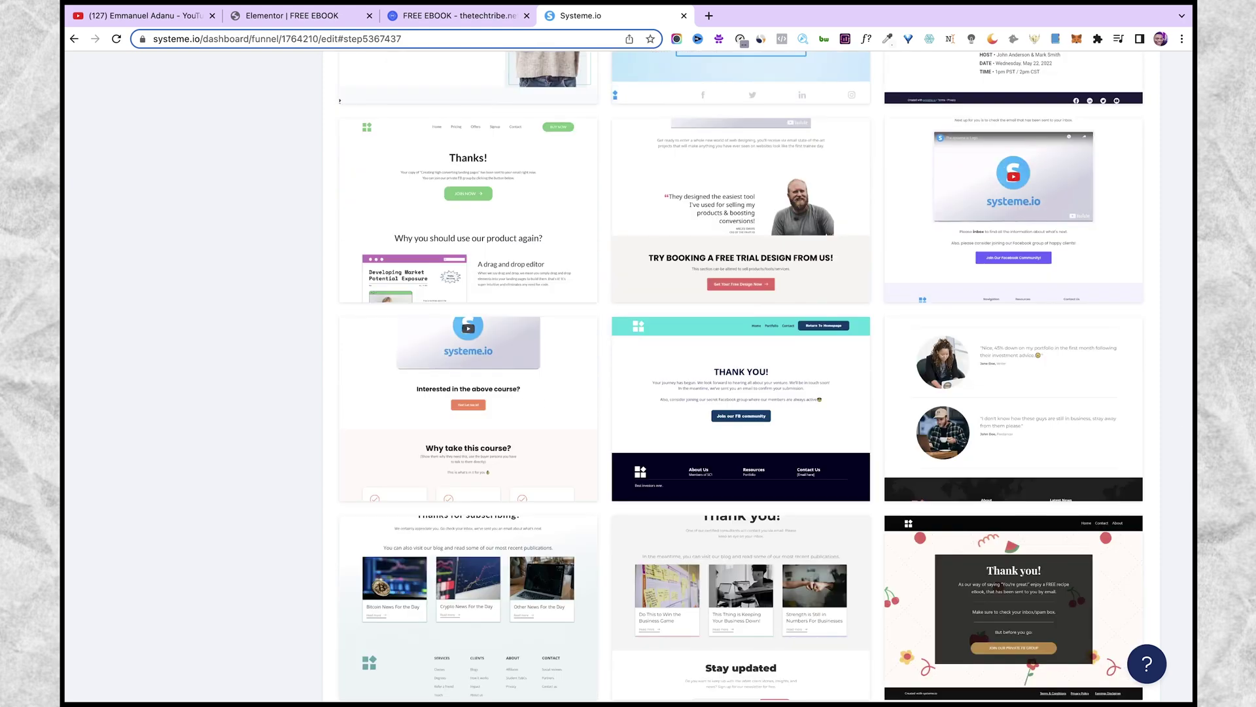
scroll(92, 541, down, 10)
click(427, 587)
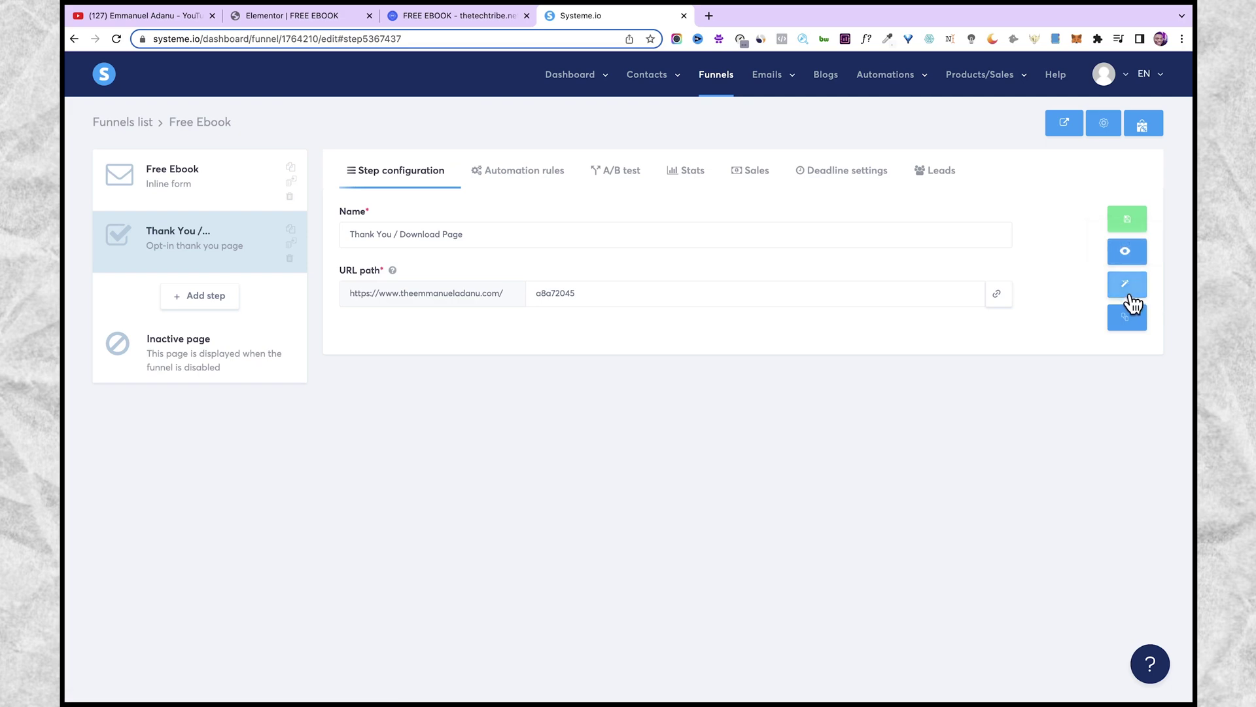
click(1126, 289)
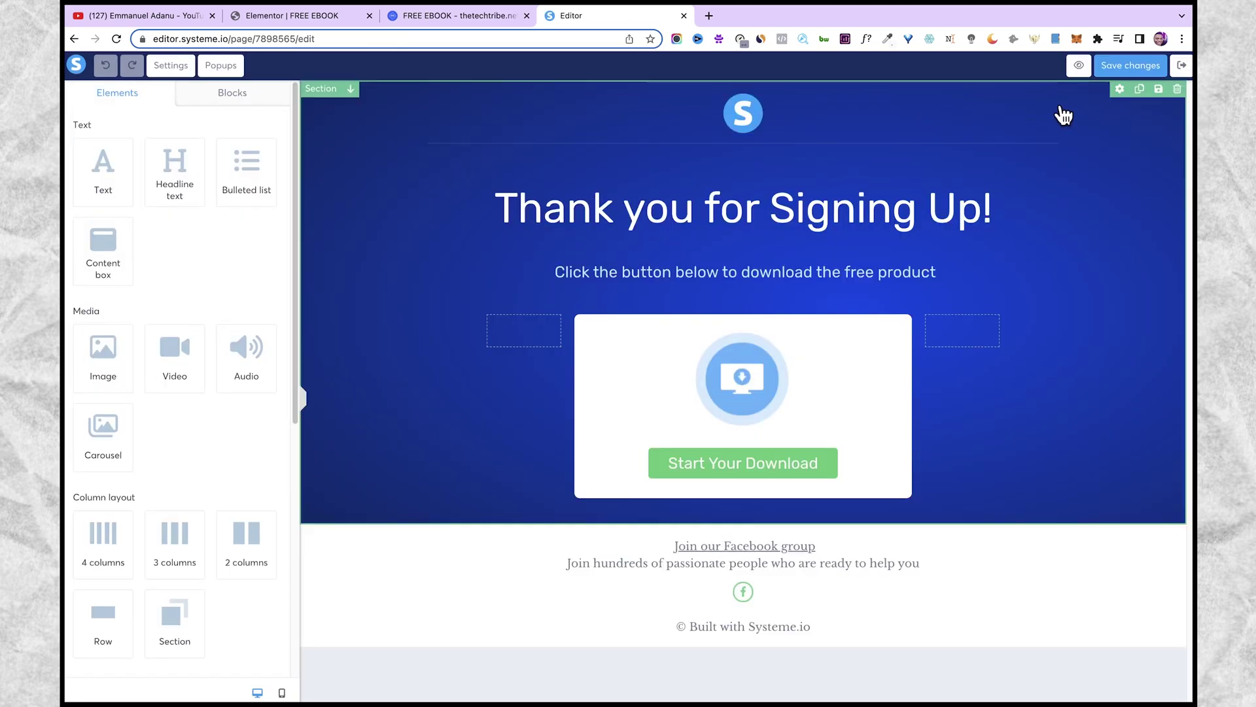
Step: Delete the logo, the empty row beneath it and the footer content from the thank-you page
click(1050, 102)
click(740, 114)
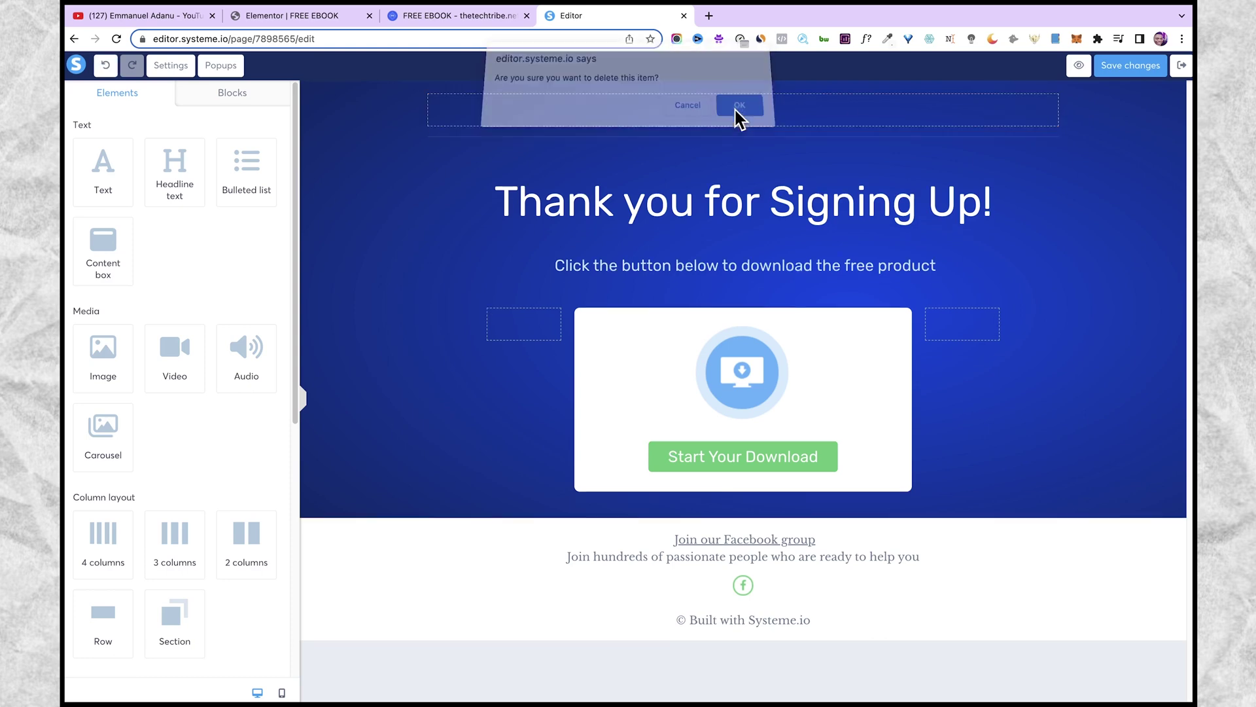
click(1049, 102)
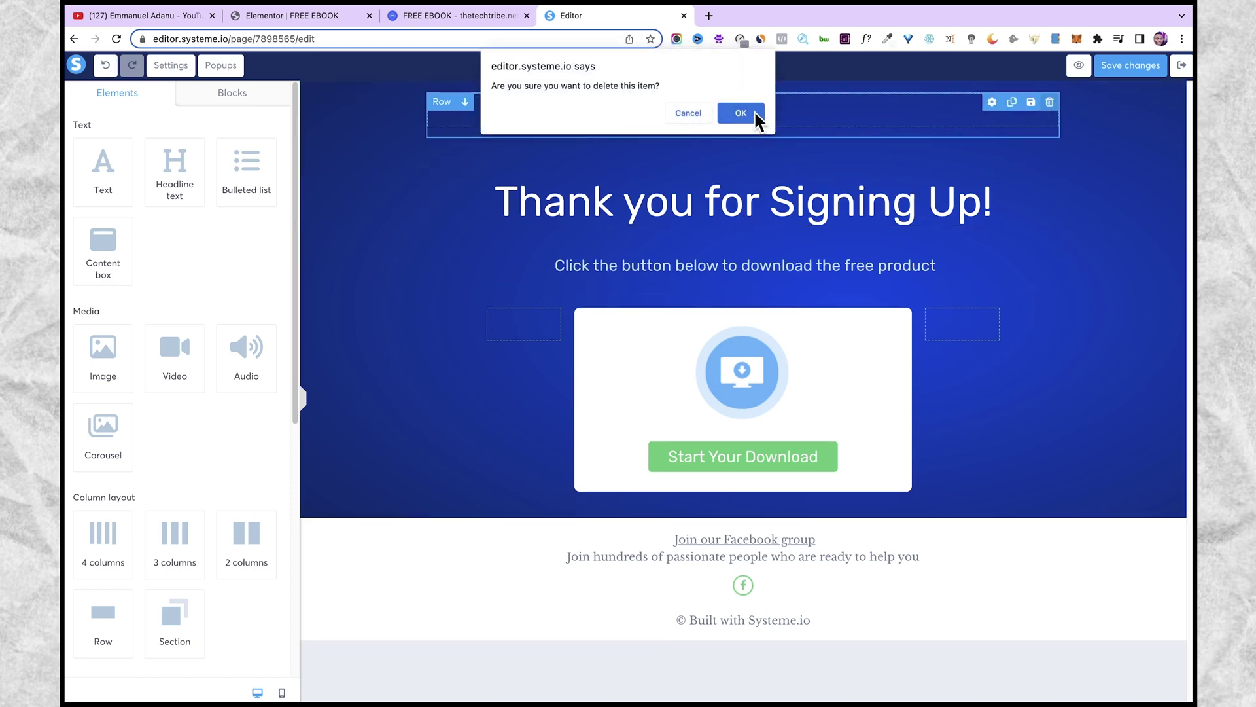
click(762, 117)
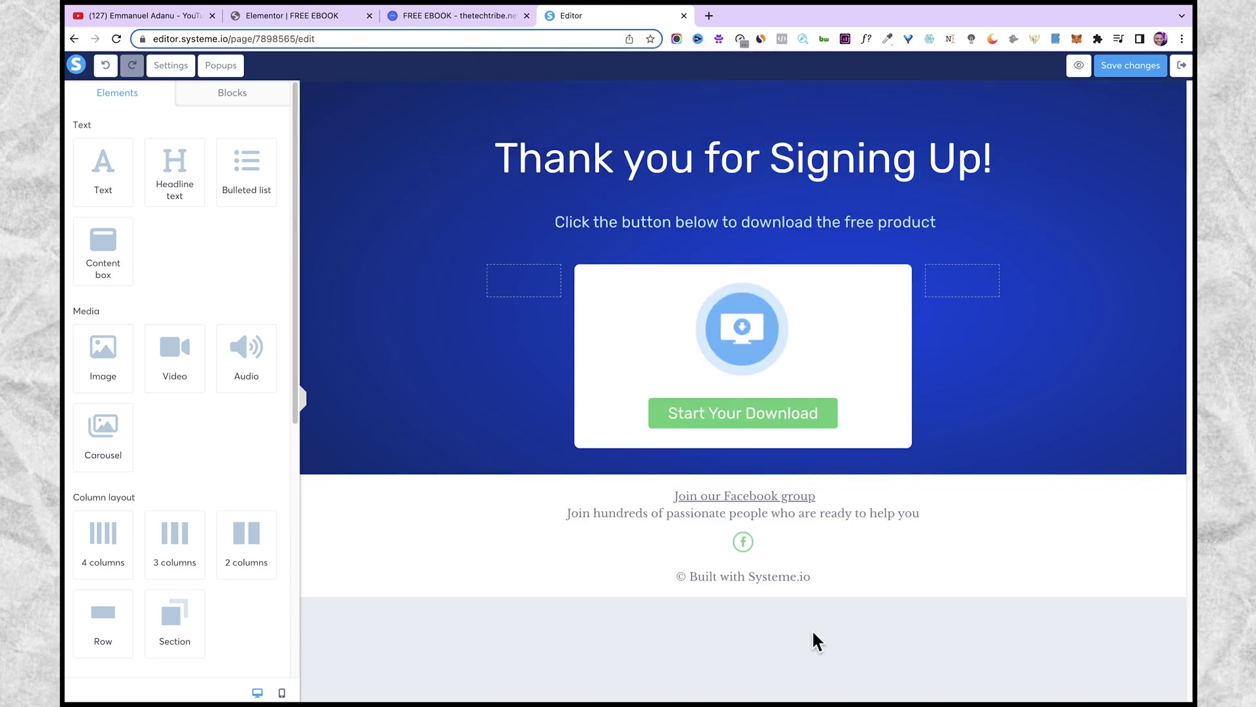
click(1177, 466)
click(764, 120)
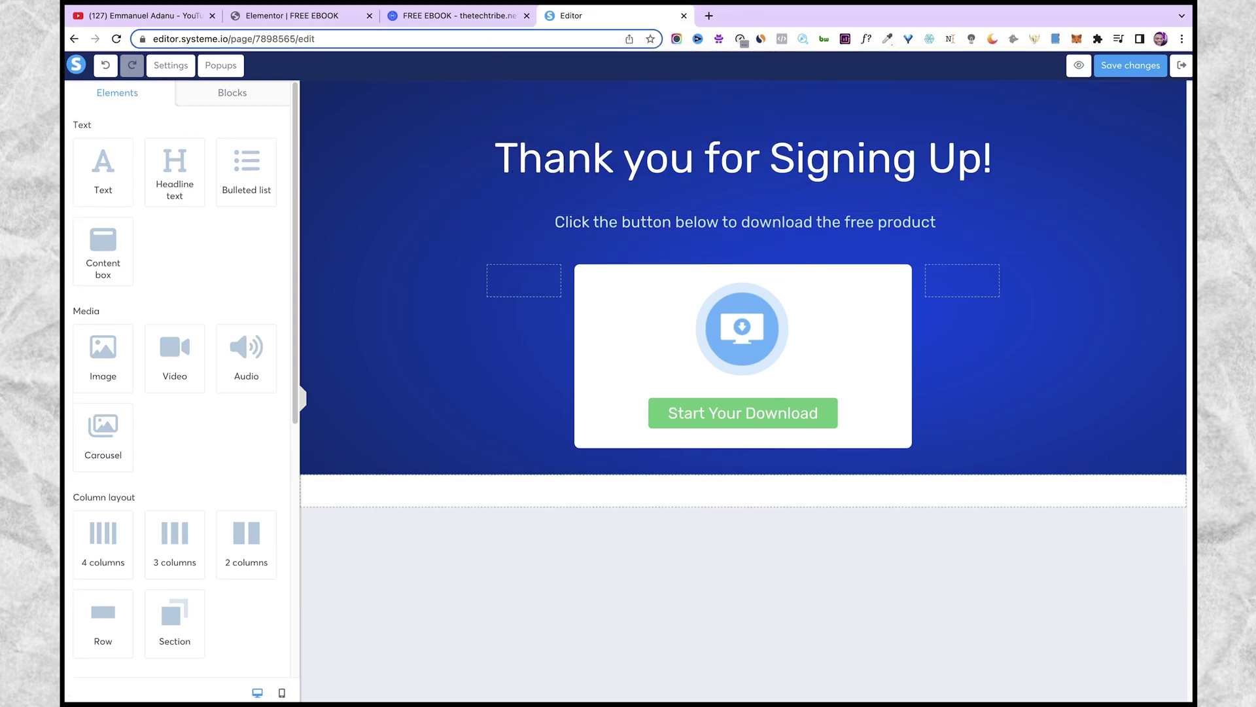
Step: Change the end of the subheading so it reads "Click the button below to download the EBOOK"
click(860, 220)
double_click(861, 220)
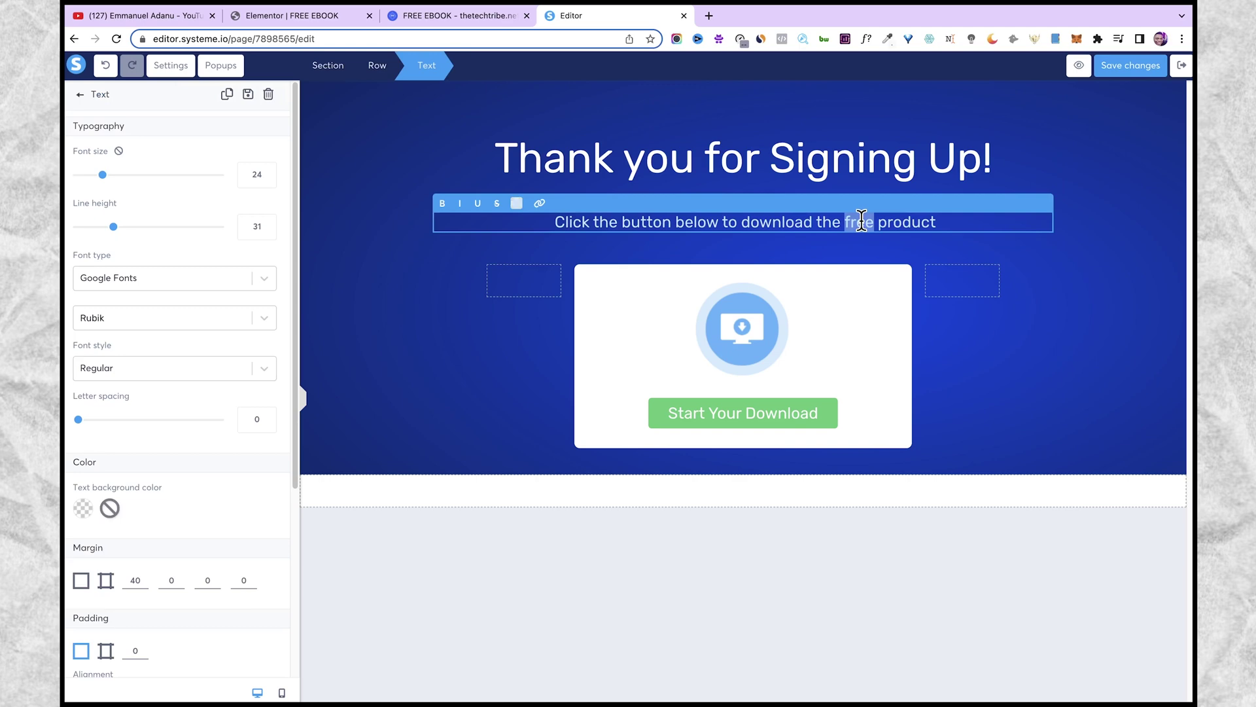
key(shift+End)
text(EBOOK)
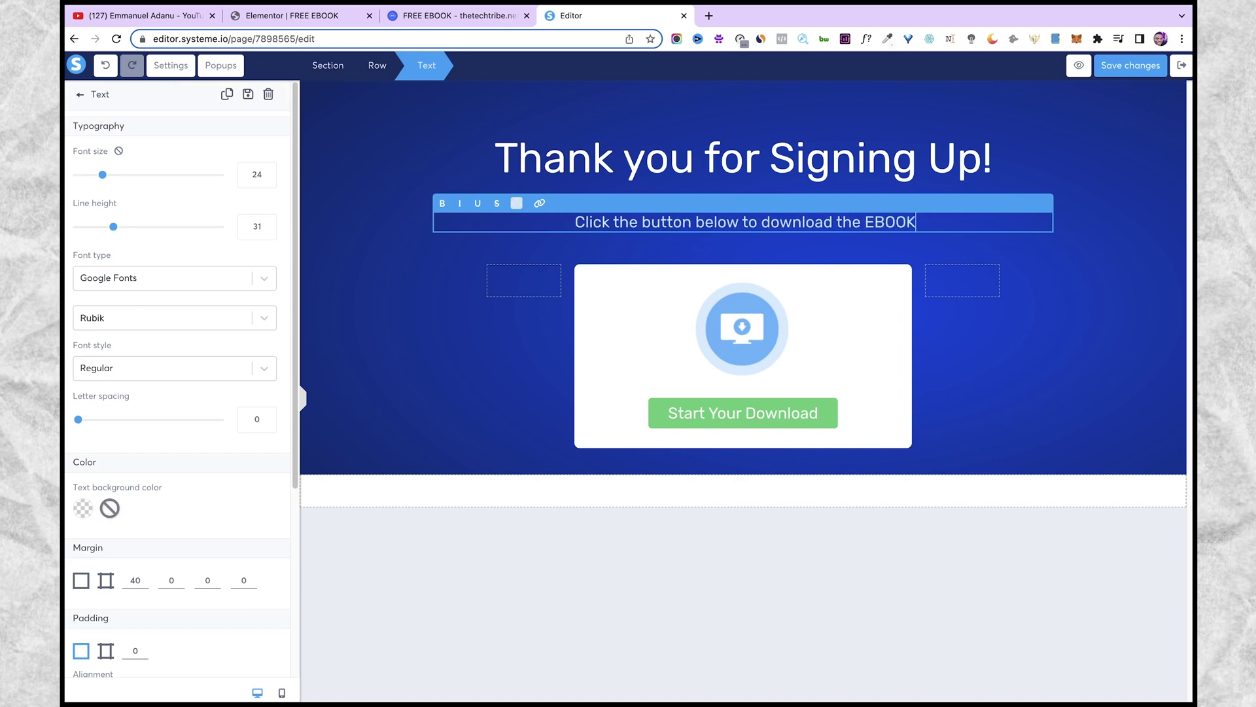
click(1079, 386)
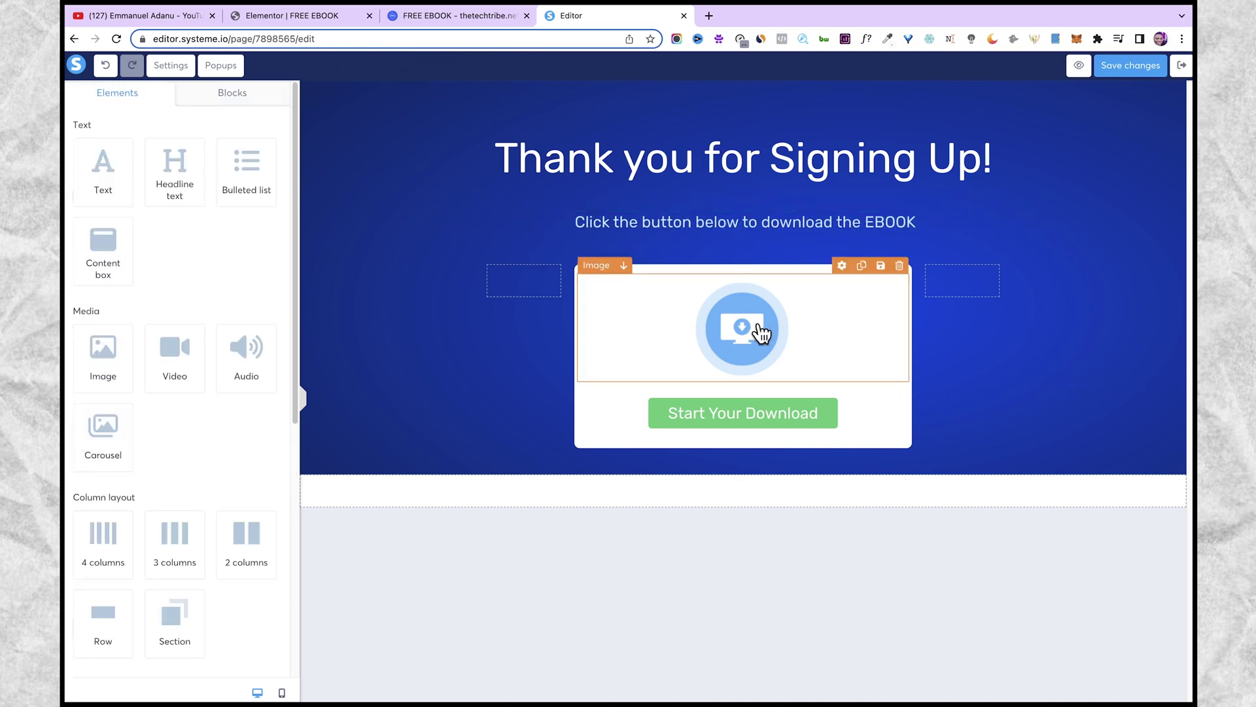
Step: Replace the download icon with the ebook mockup 1680475050.png from Downloads and shrink the image within the white card
click(761, 334)
click(242, 149)
click(263, 149)
click(628, 414)
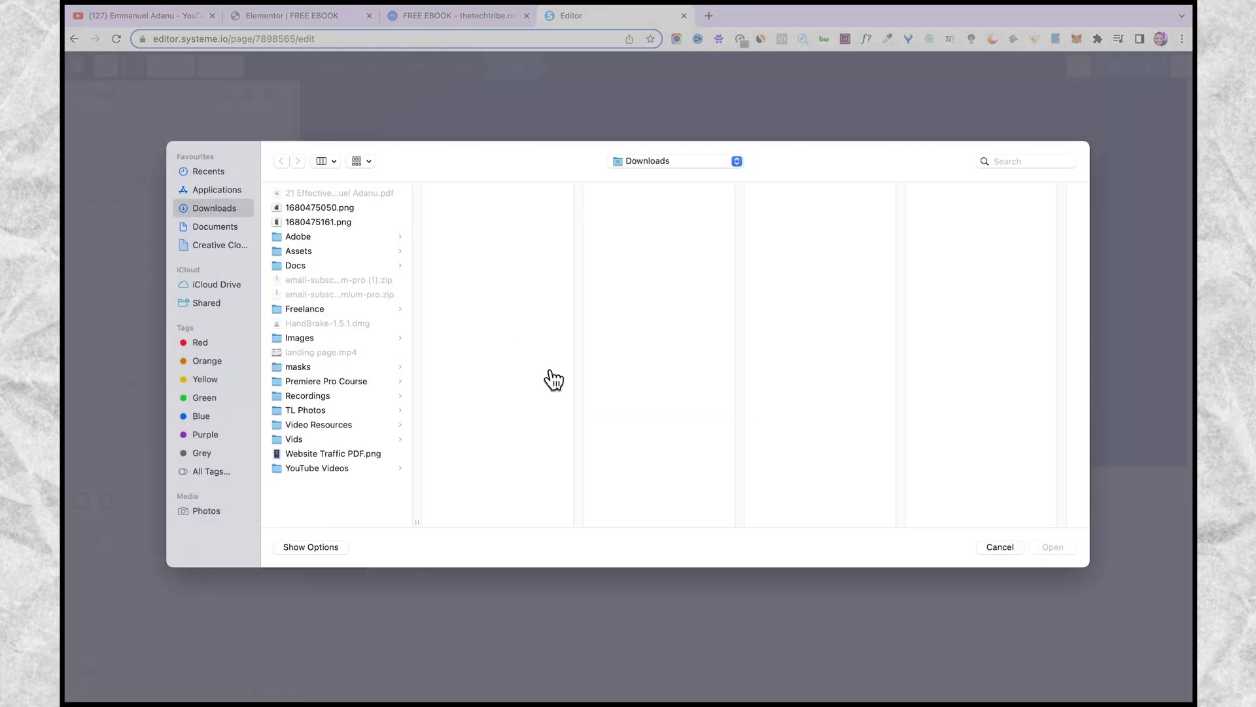
click(320, 217)
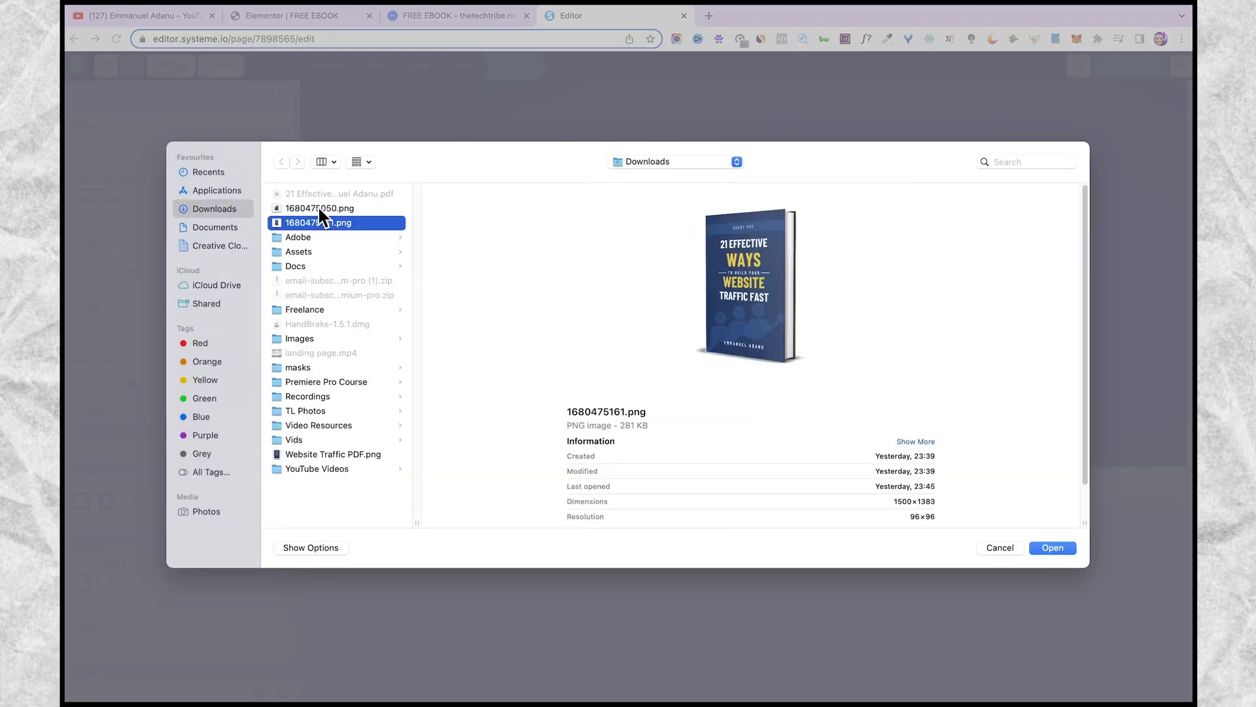
click(320, 209)
click(1035, 547)
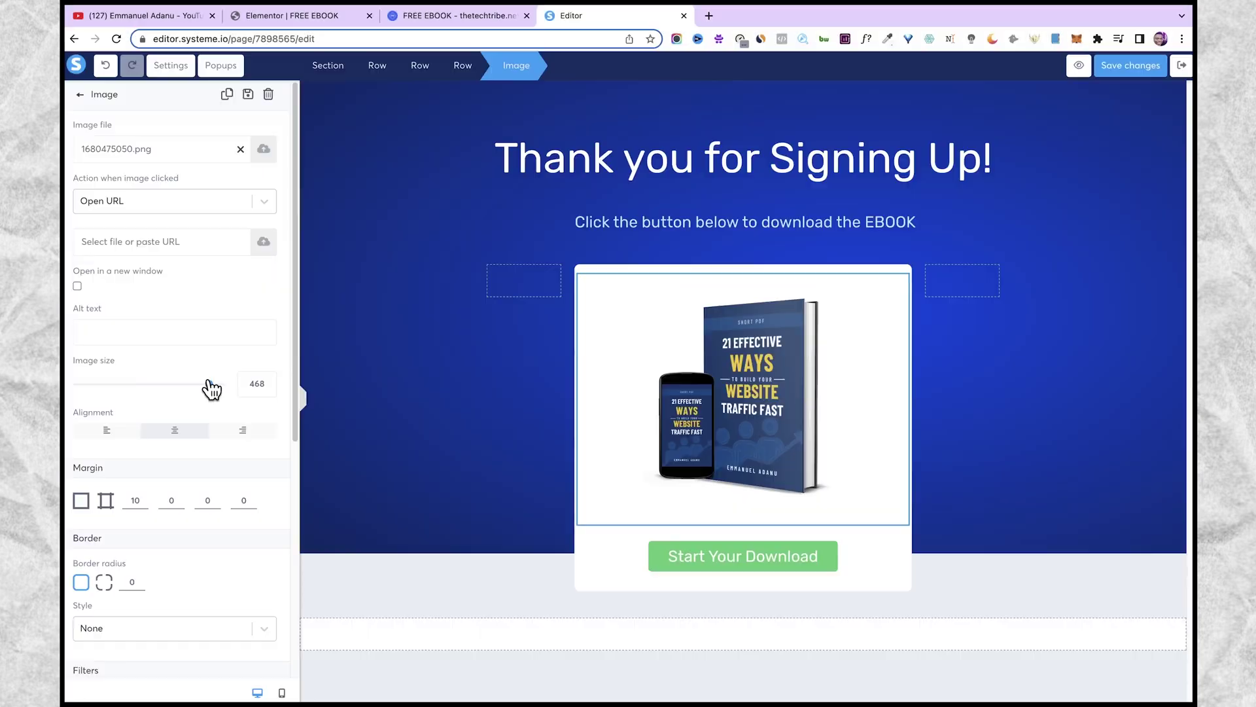
drag(177, 379, 412, 373)
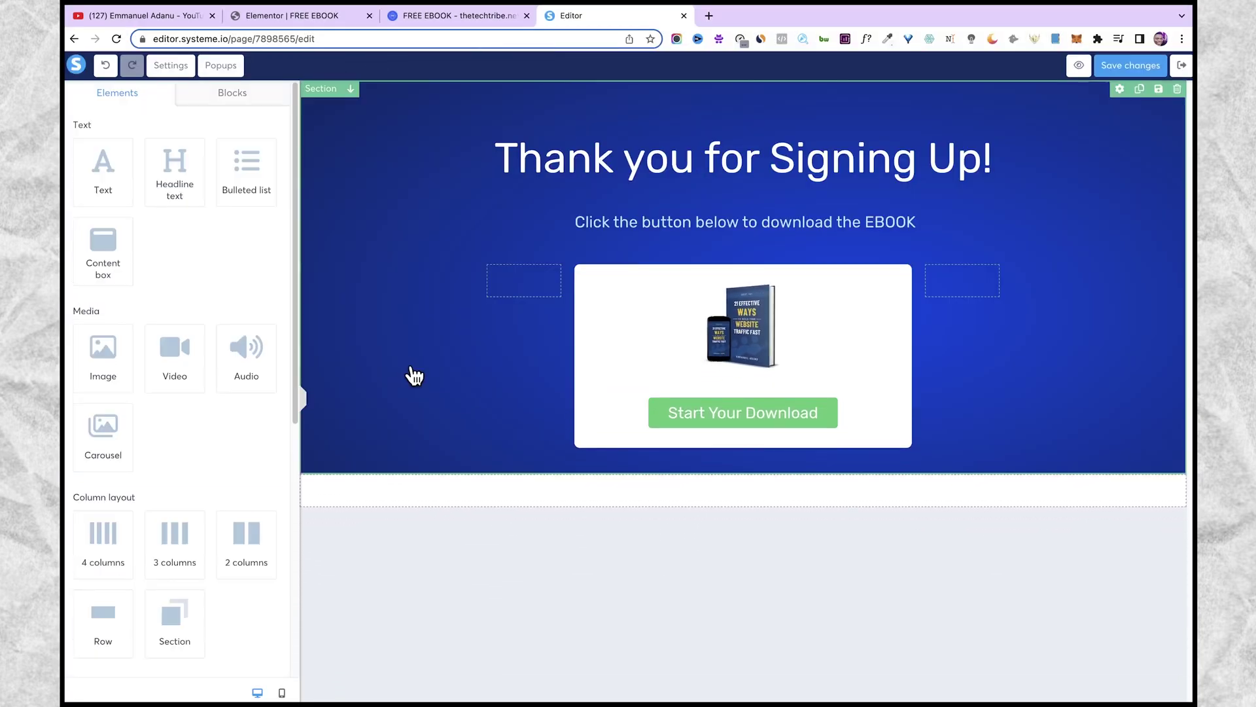
Step: Set the "Start Your Download" button's action to Download file and upload the "21 Effective Ways" ebook PDF from Downloads
click(759, 423)
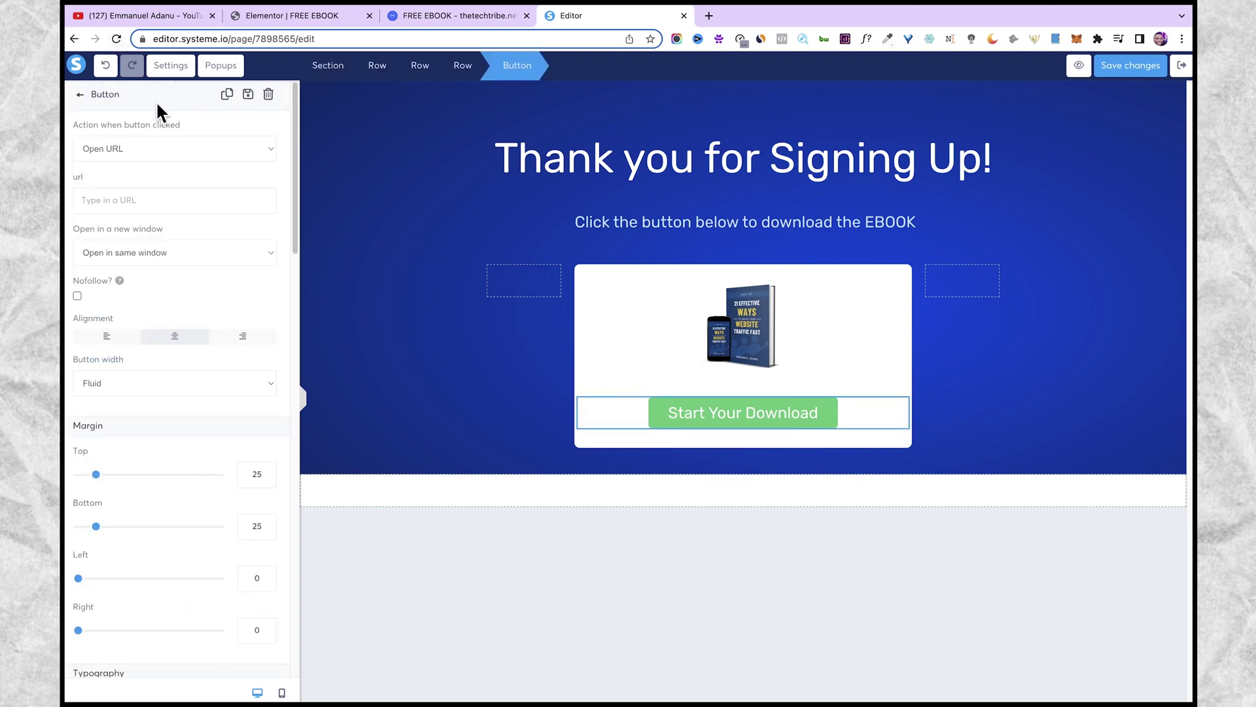
click(147, 145)
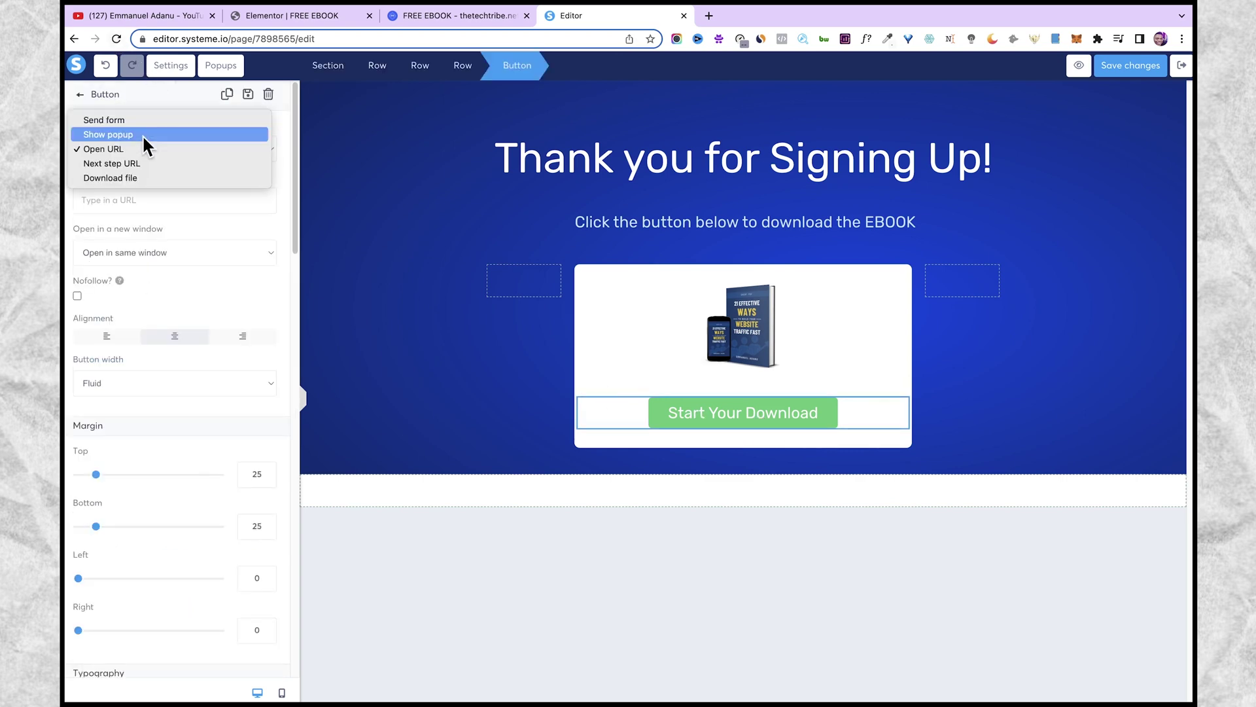
click(120, 180)
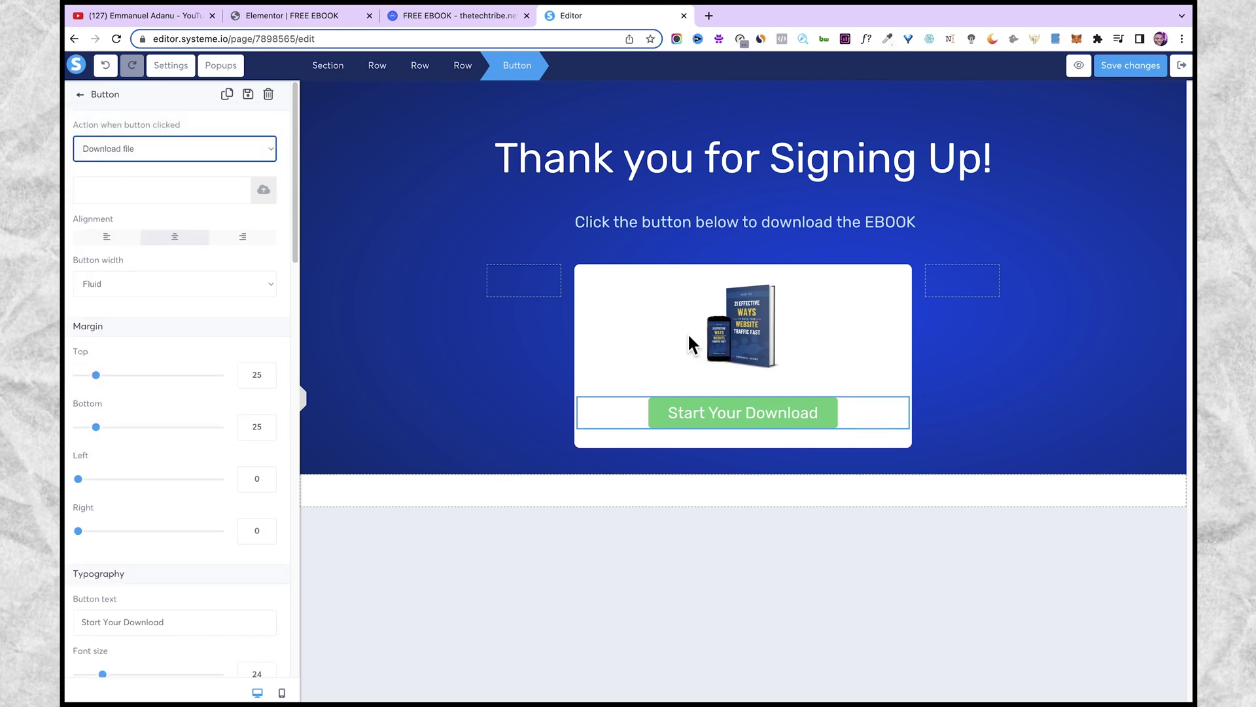
click(264, 192)
click(632, 425)
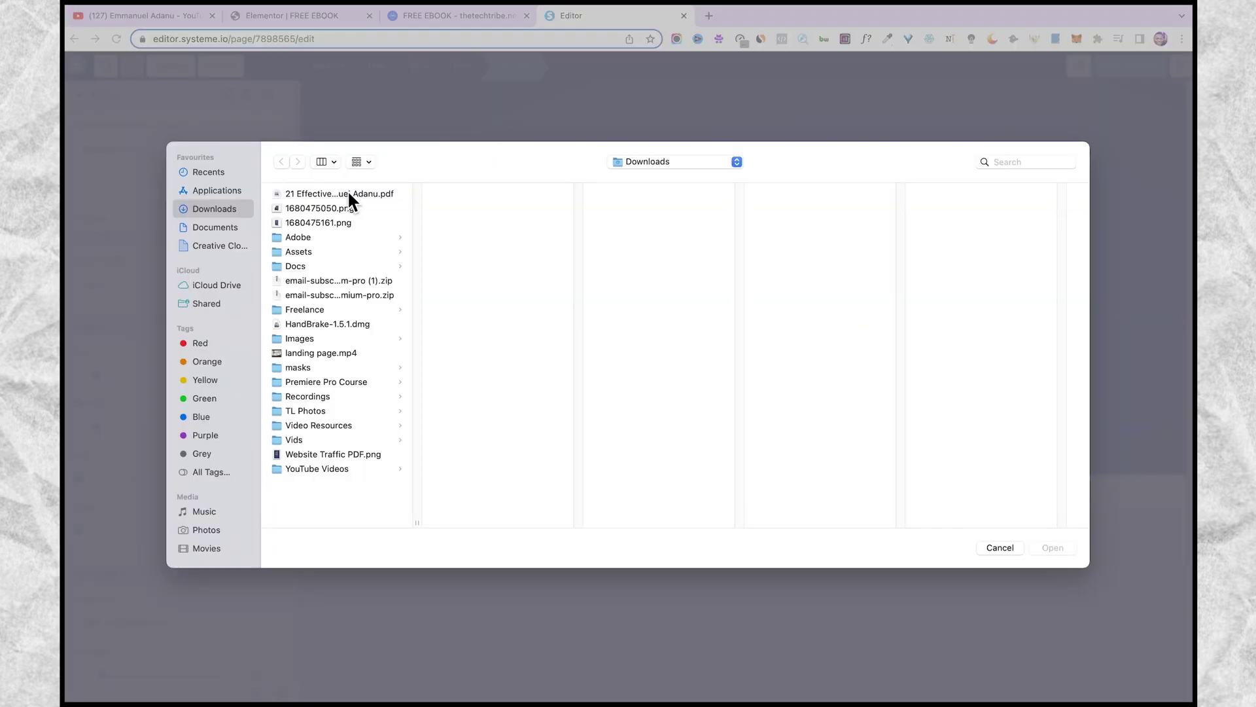
click(349, 194)
key(Return)
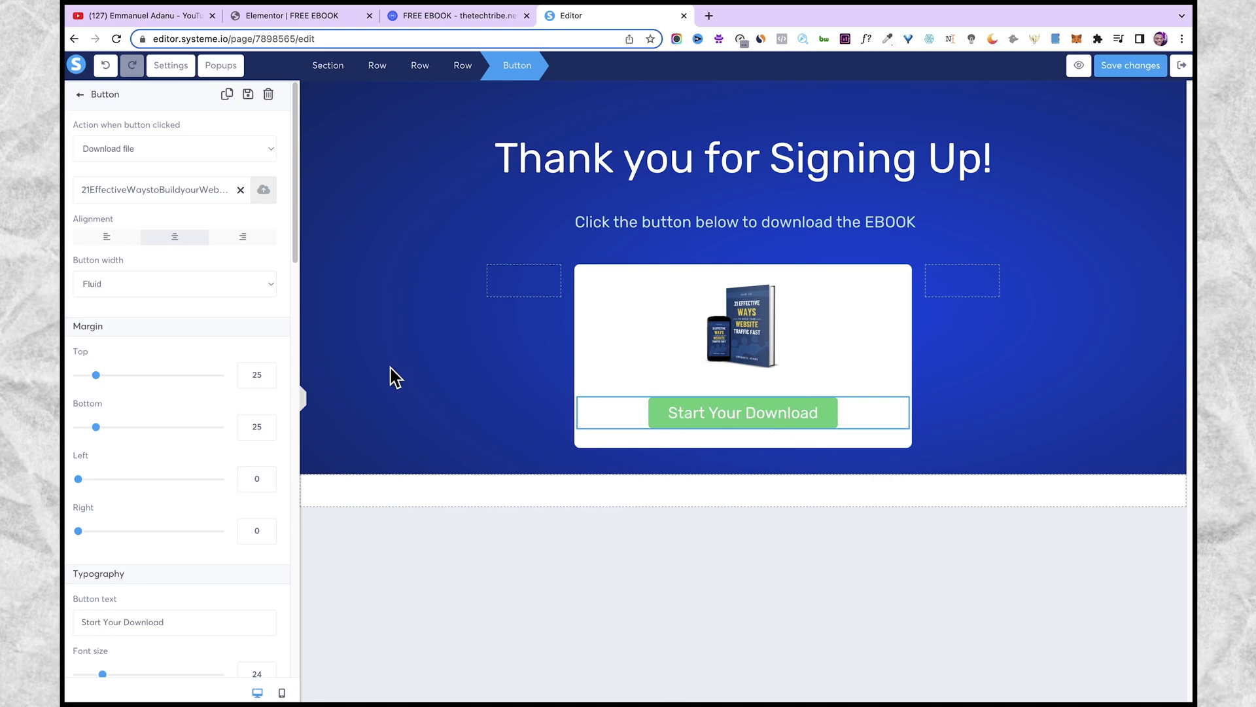
Step: Delete the empty section below the blue area, save the thank-you page and exit the editor
click(750, 491)
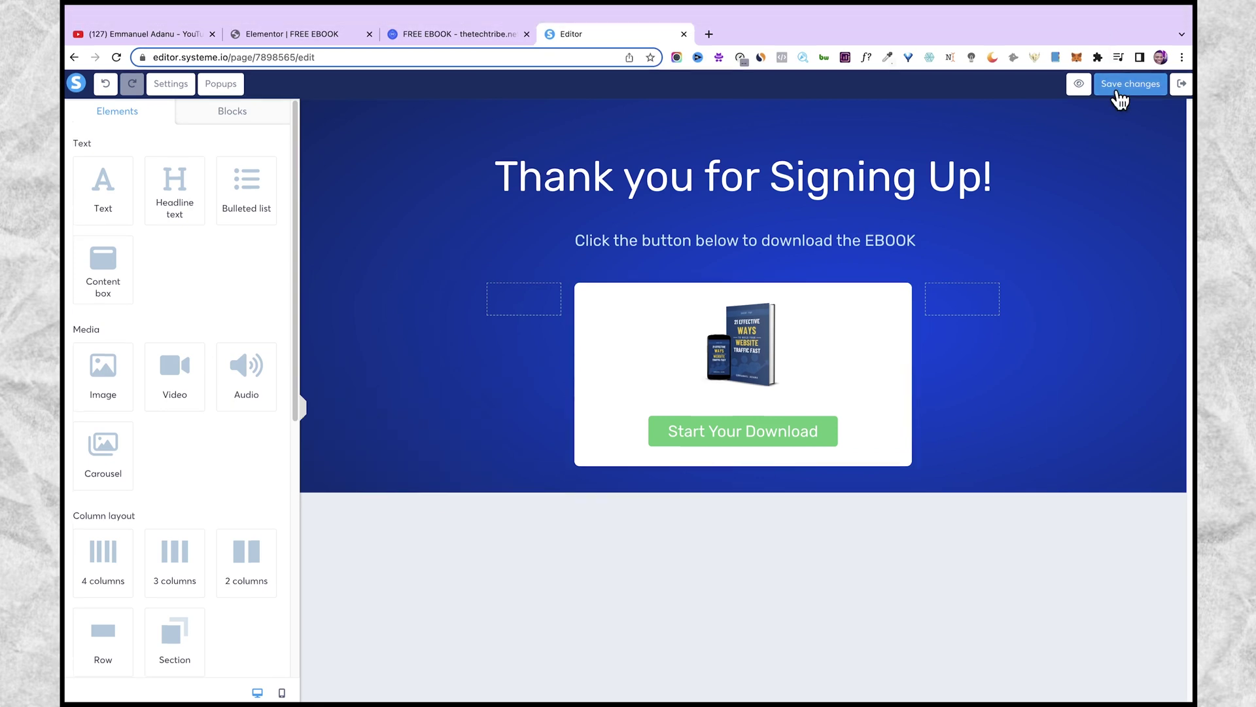
click(1121, 90)
click(1182, 86)
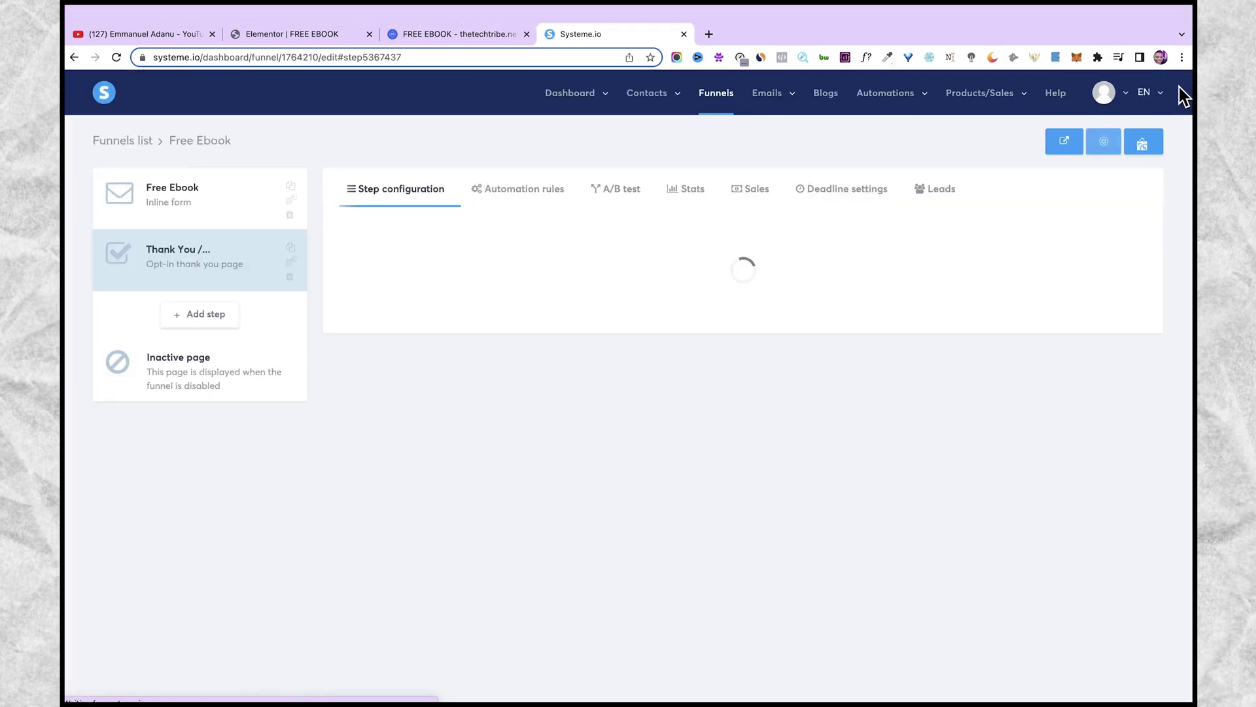
Step: Open the script tag of the funnel's Free Ebook inline form step and copy the script to the clipboard
click(155, 191)
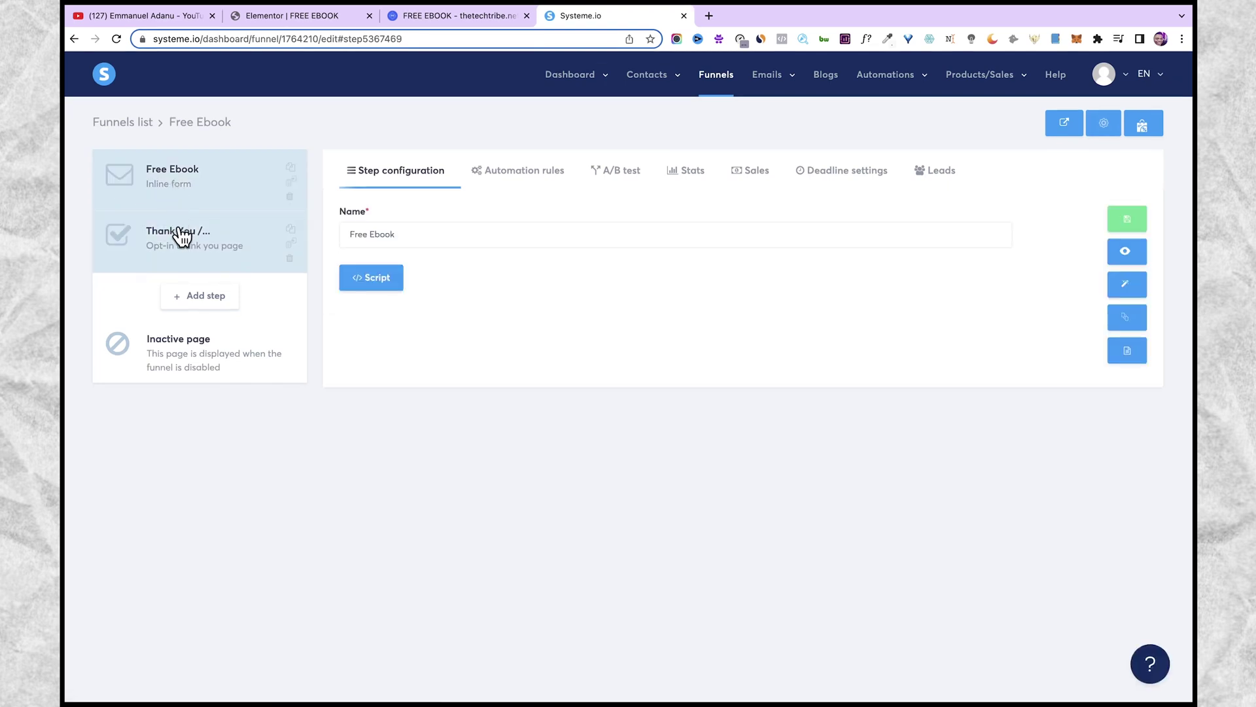
click(179, 230)
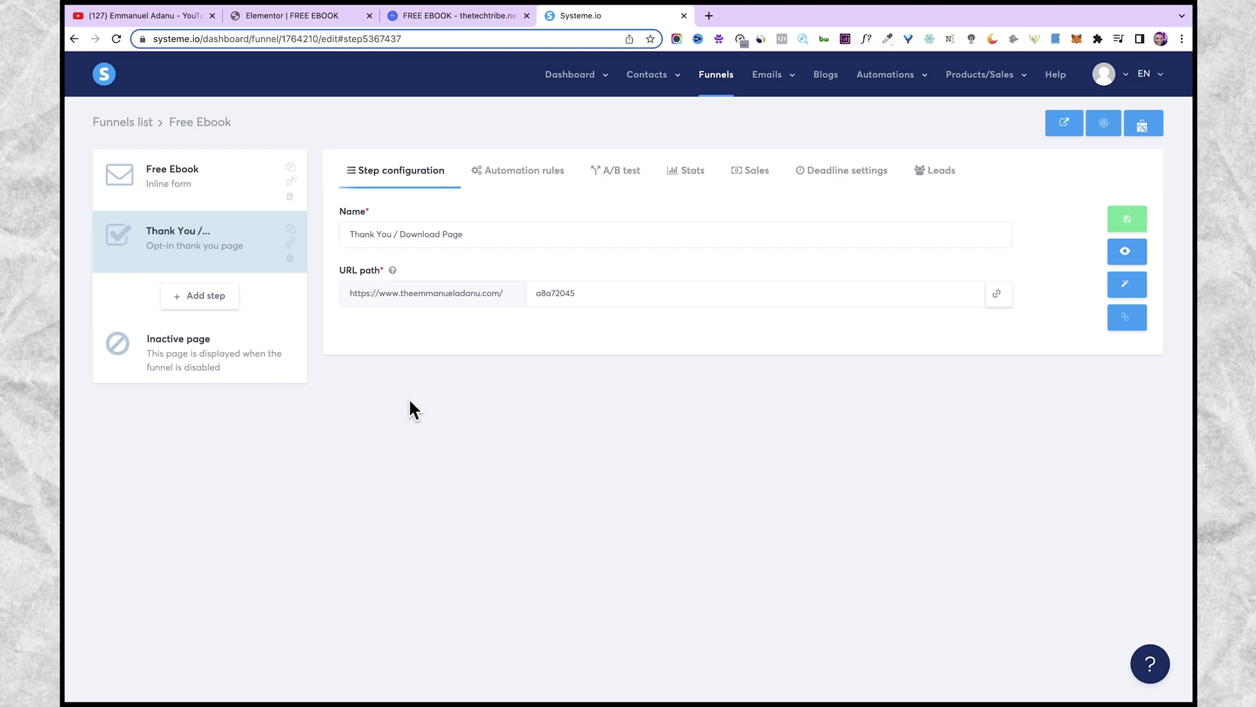
click(169, 186)
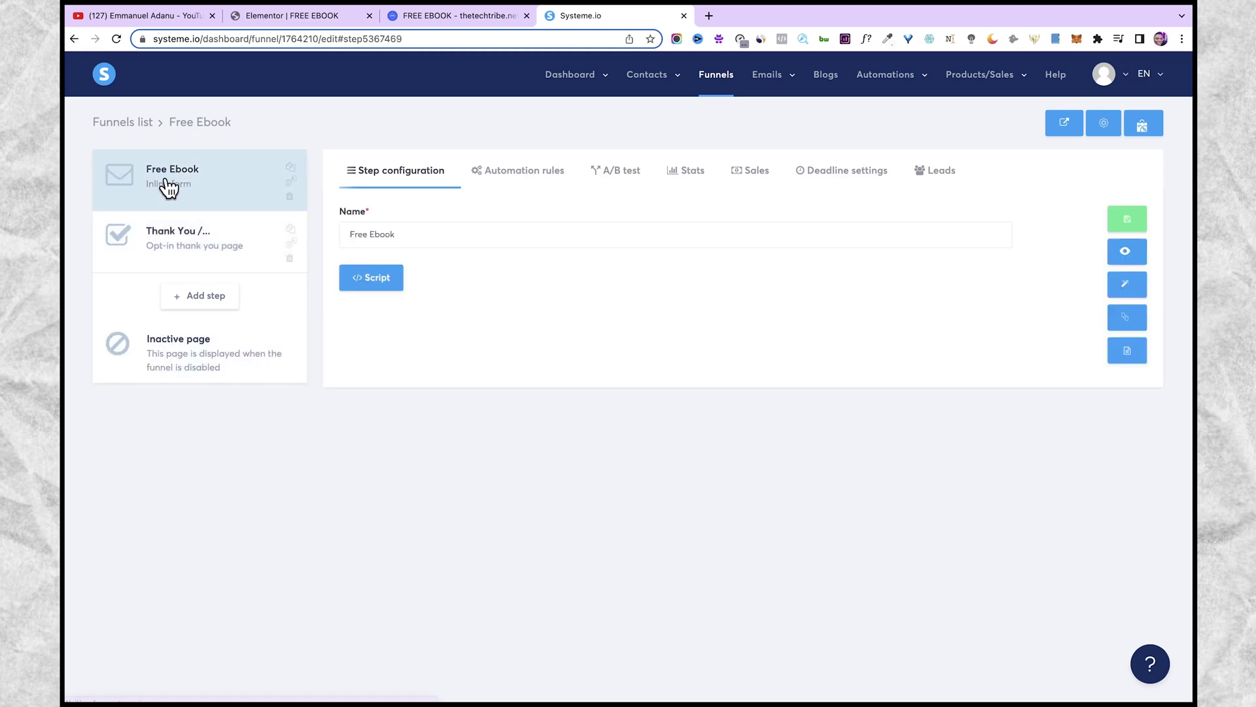
click(368, 281)
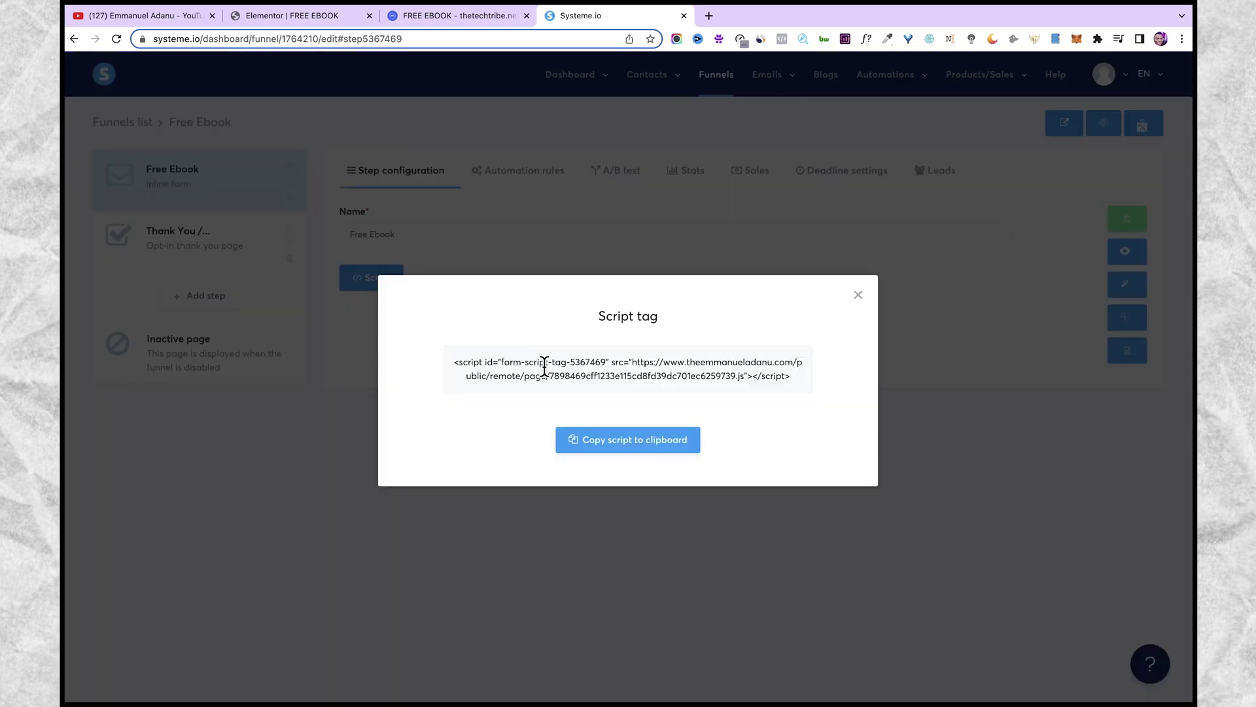
click(616, 444)
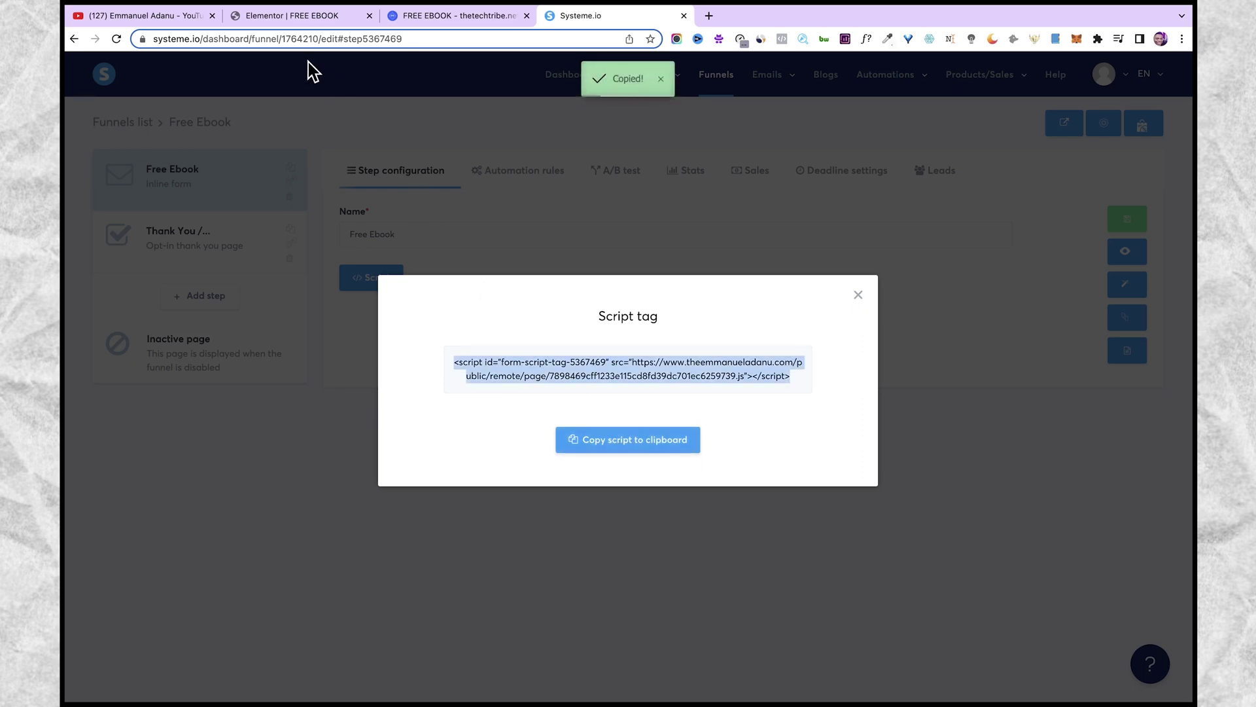
Step: Switch to the Elementor page and add a single-column section below the bold "Enter your name and email" line
click(292, 17)
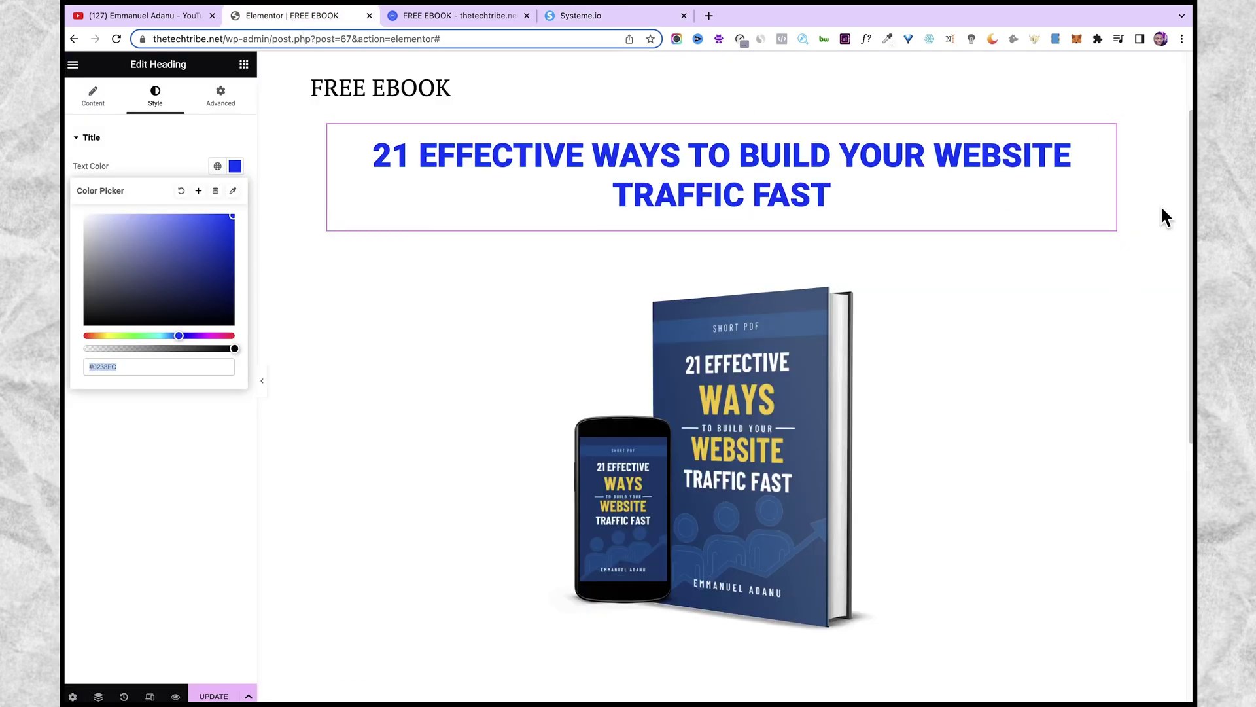
scroll(715, 539, down, 8)
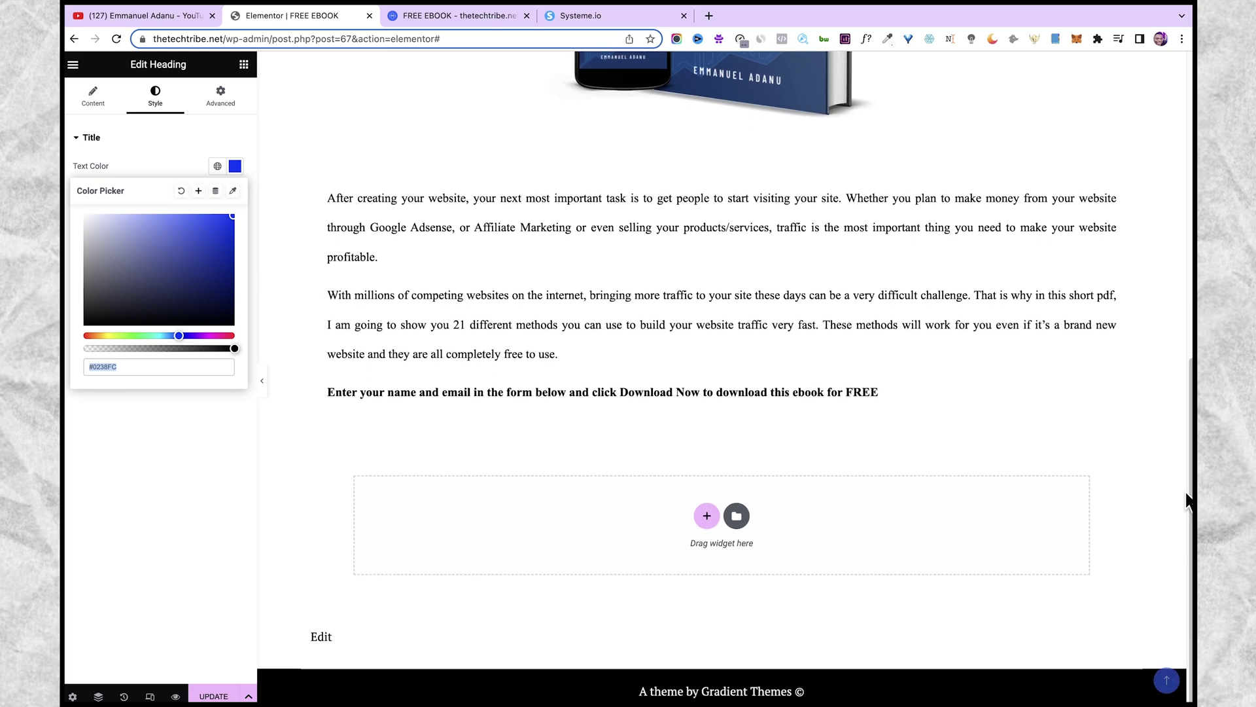
click(715, 540)
click(706, 520)
click(538, 538)
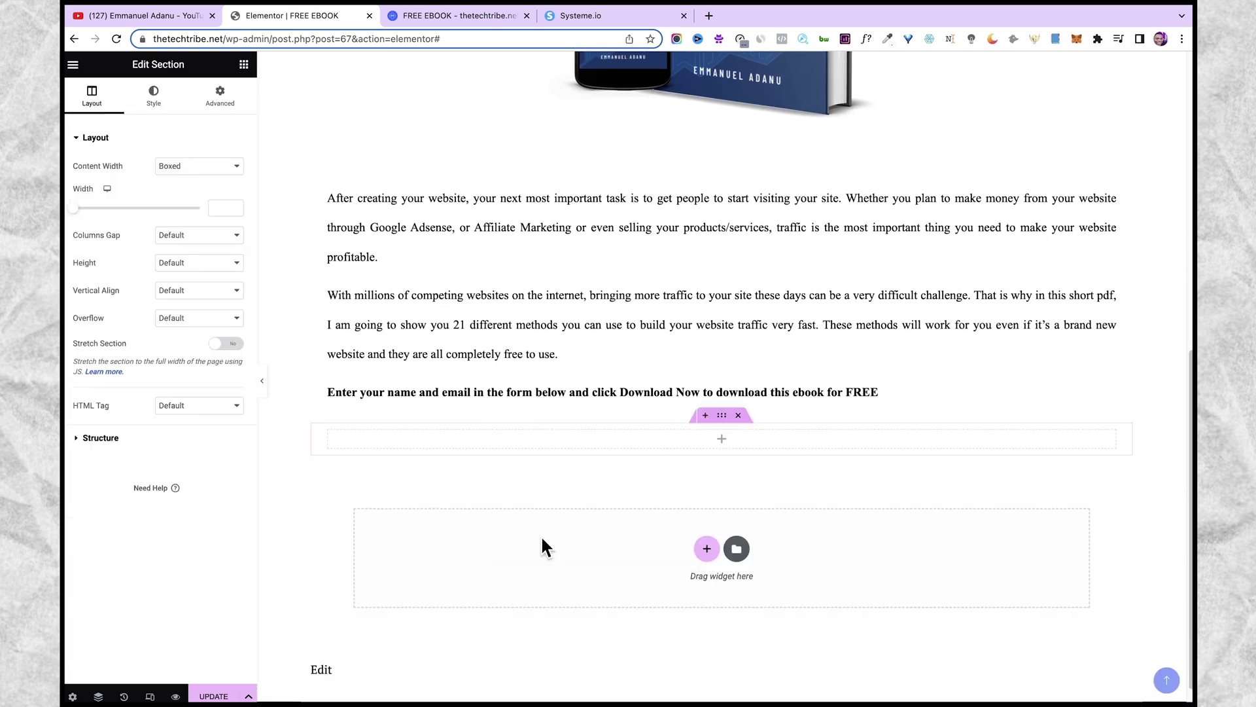
Step: Find the HTML widget and place it in the new single-column section
click(243, 65)
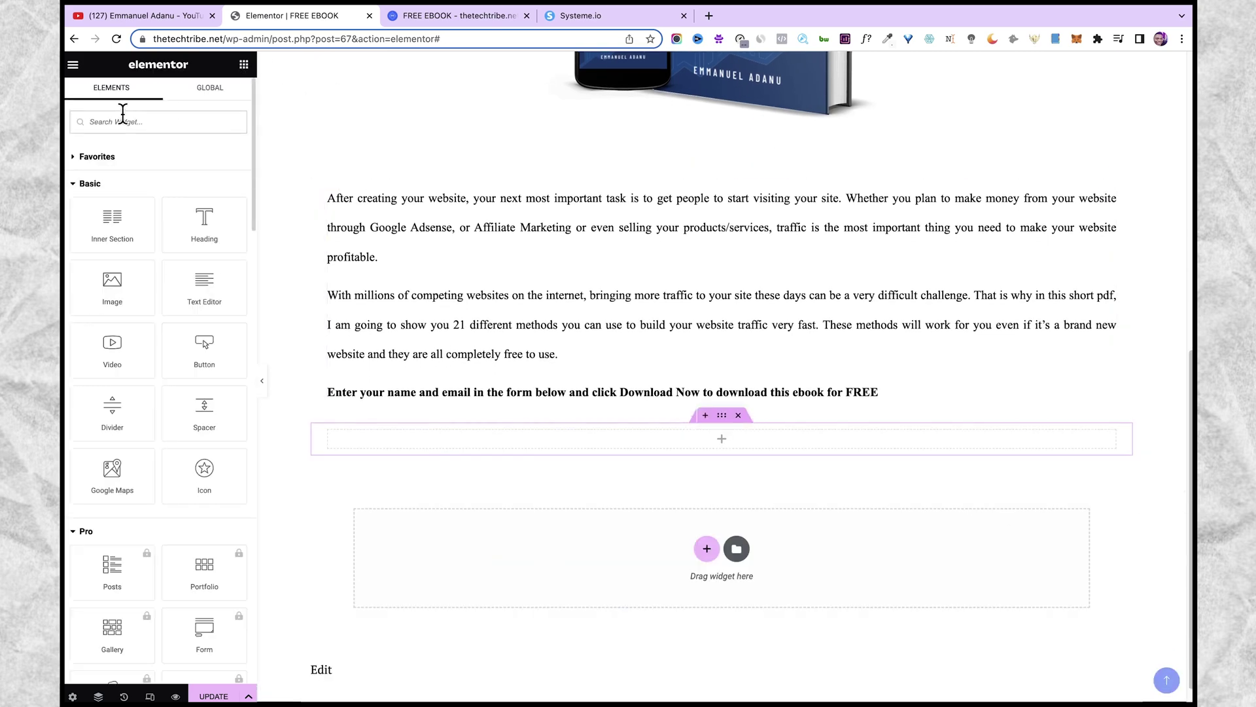
text(HTM)
drag(112, 168, 726, 430)
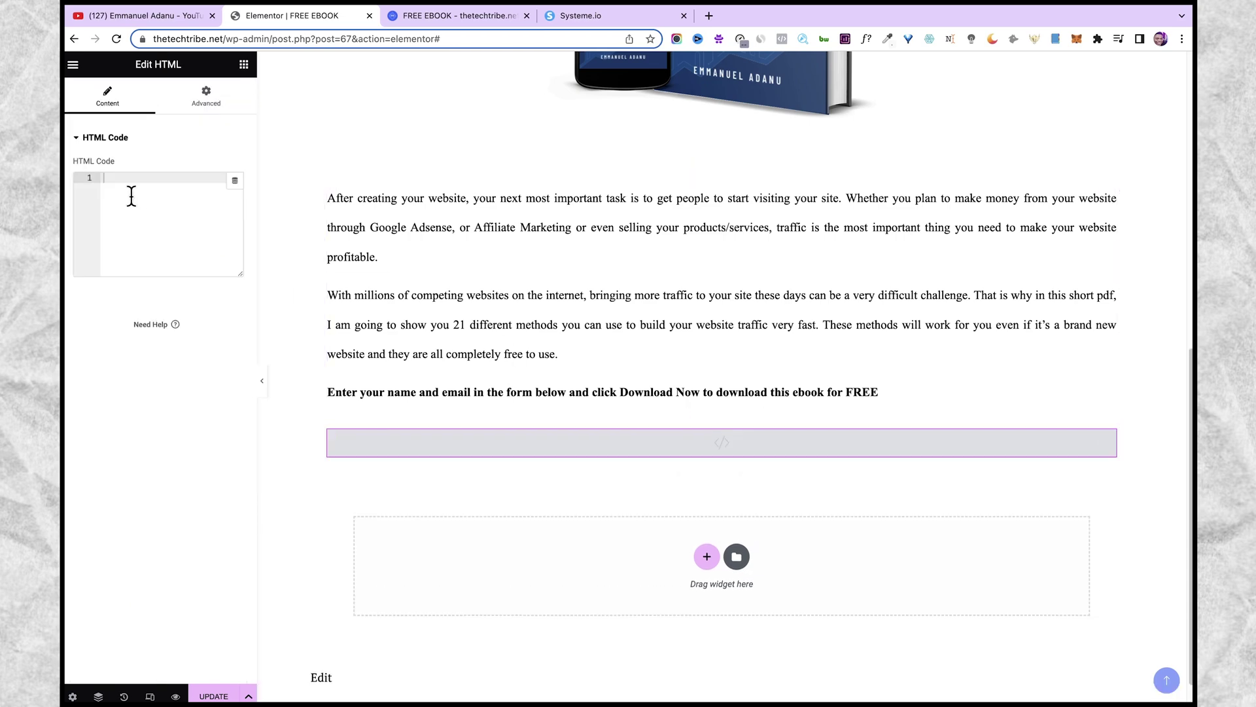
Step: Paste the copied Systeme.io form script into the widget's HTML code and update the page
text(<script id="form-script-tag-5307469" src="https://www.theemmanueladanu.com/public/remote/page/7898469cff1233e115cd8fd39dc701ec6259739.js"></script>)
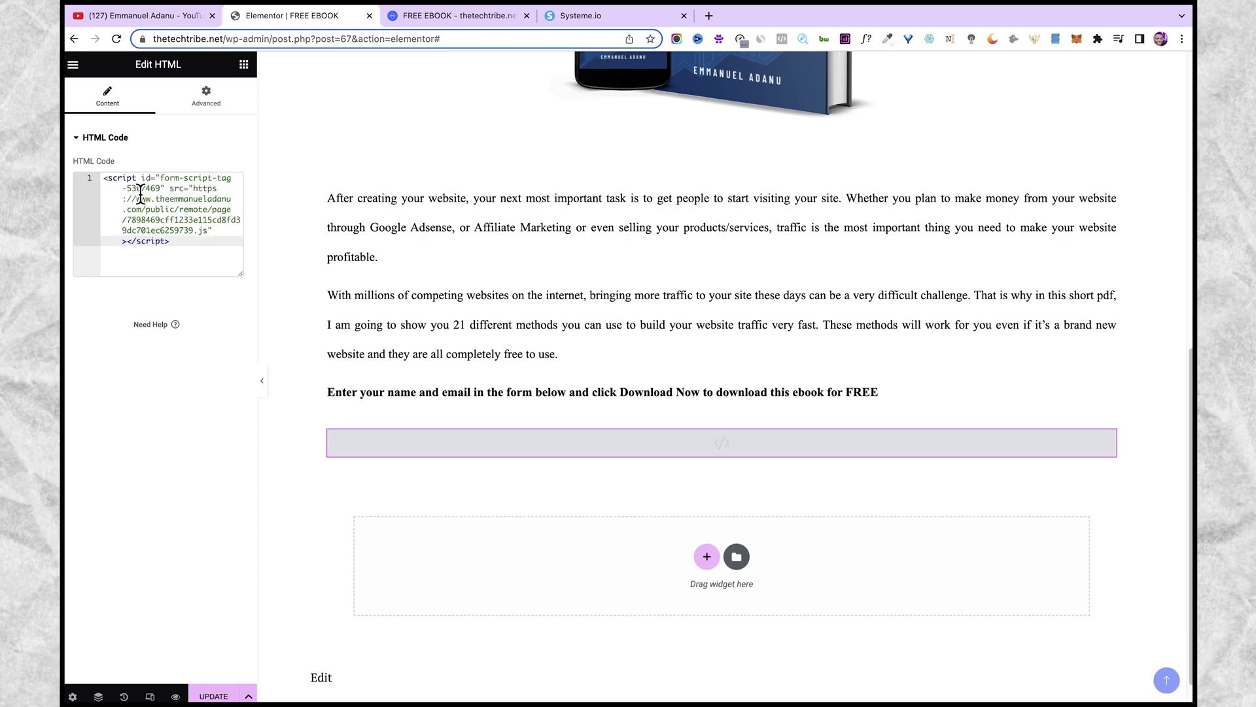
click(549, 20)
click(316, 14)
click(216, 694)
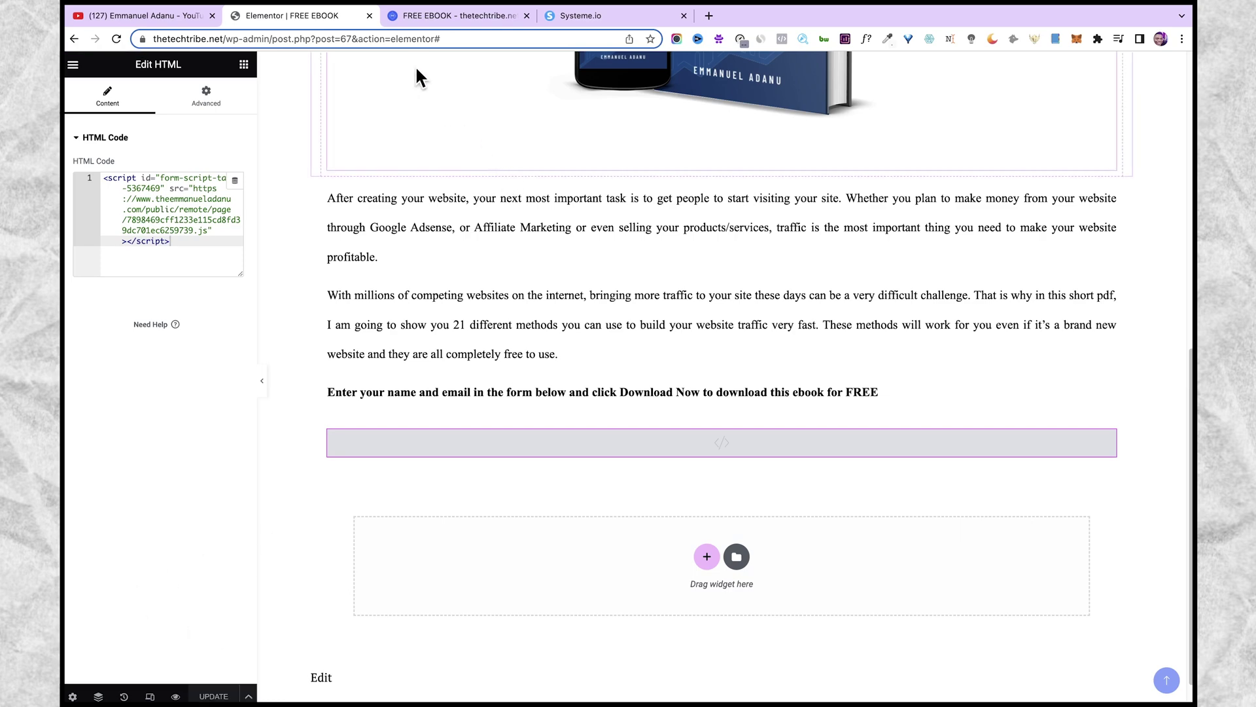
Step: Reload the FREE EBOOK page preview and examine the heading, ebook image, text and embedded sign-up form
click(430, 17)
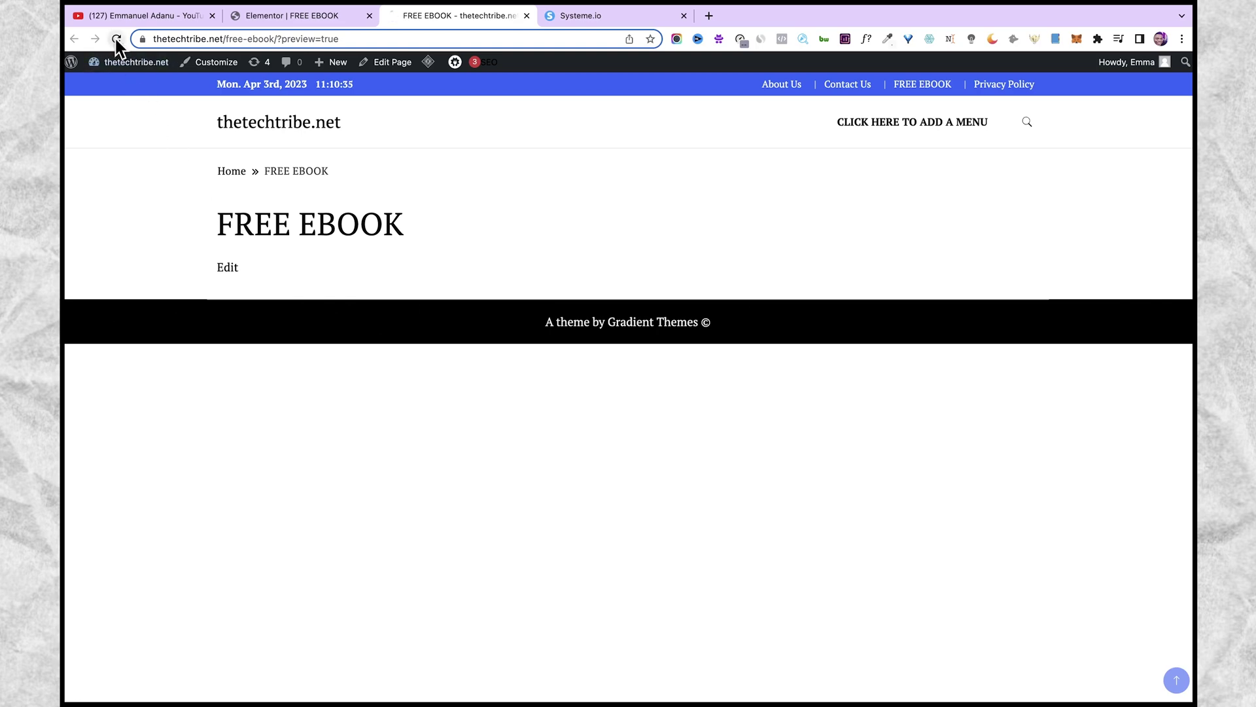
scroll(619, 353, down, 7)
scroll(625, 366, down, 3)
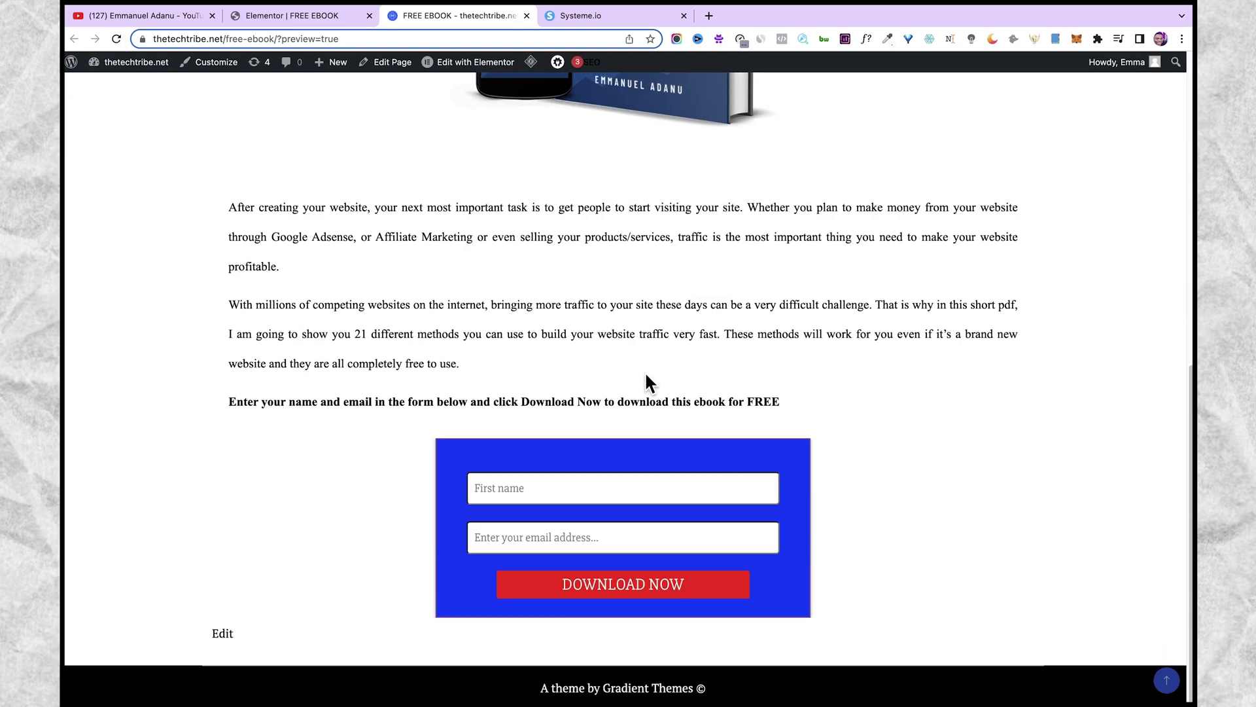
scroll(657, 380, up, 9)
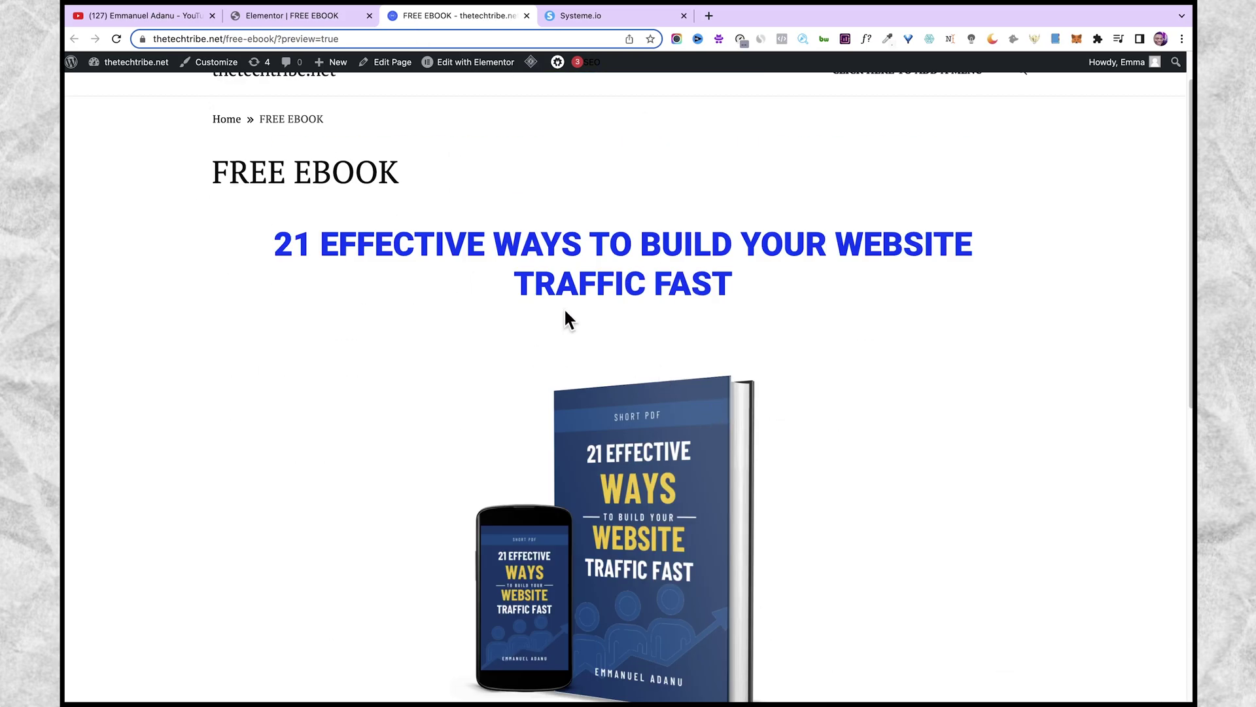
scroll(589, 353, down, 10)
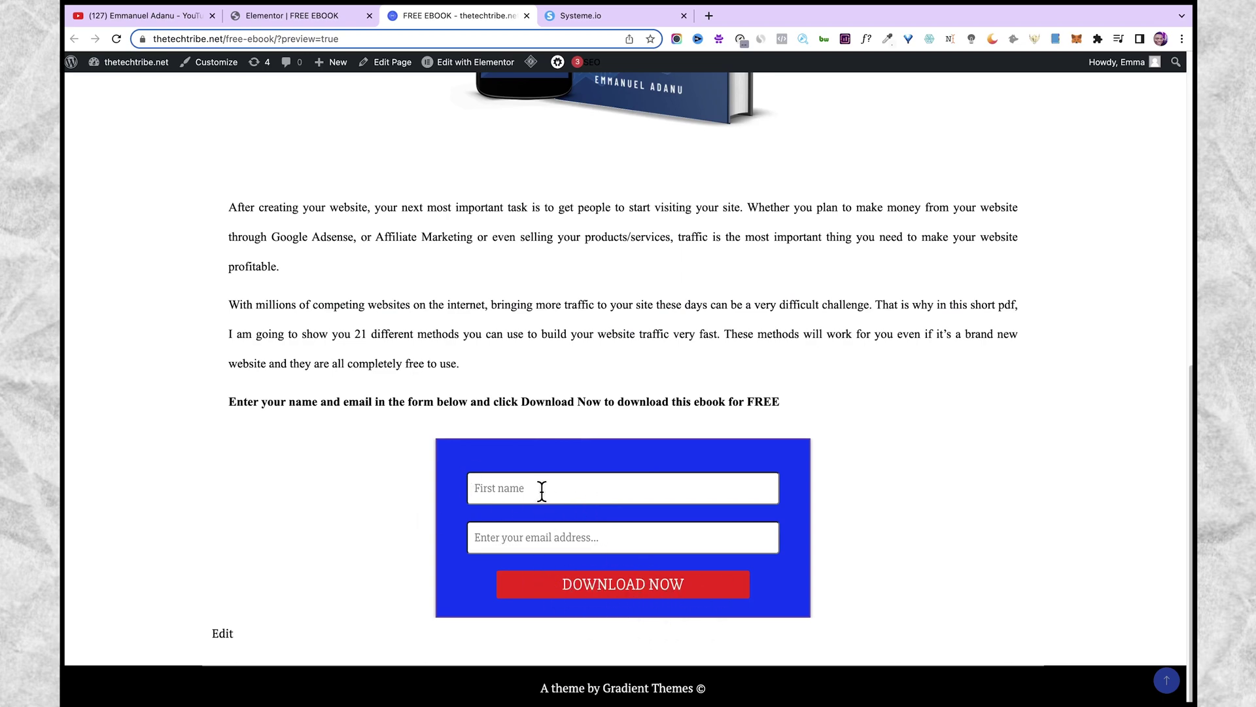
Step: Test the sign-up form by submitting a first name and email address, and open the ebook PDF from the thank-you page
click(496, 489)
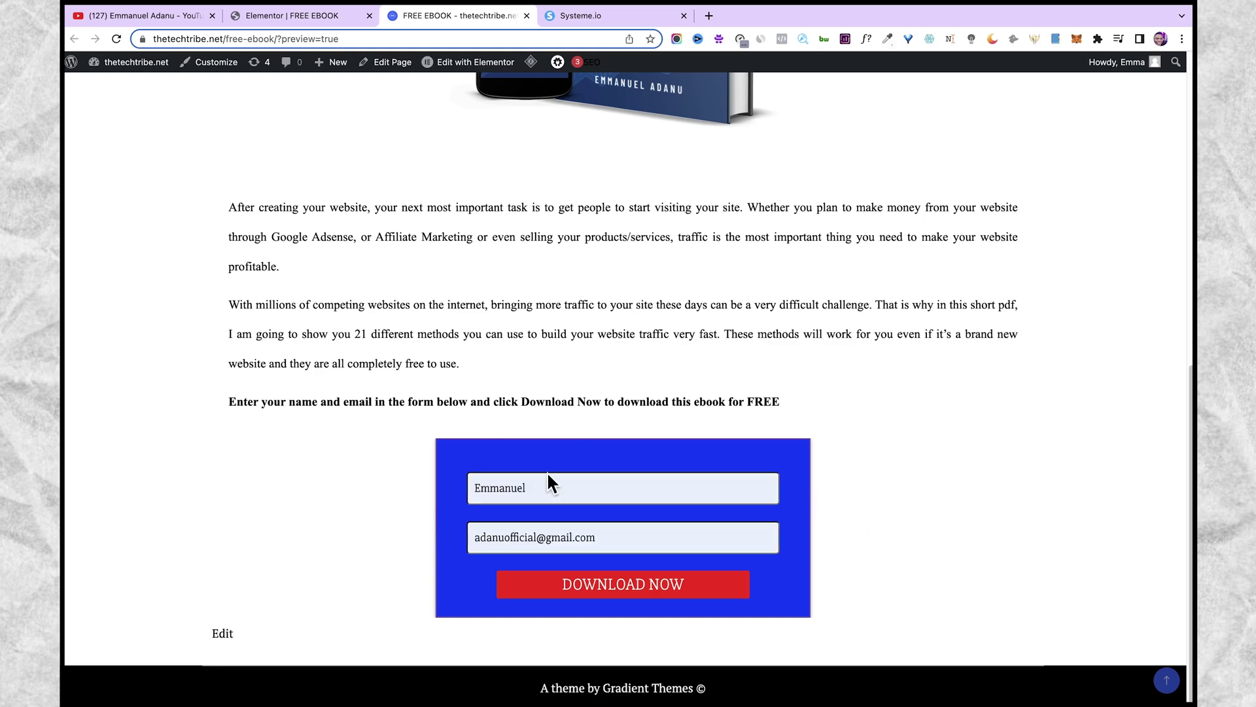
click(631, 591)
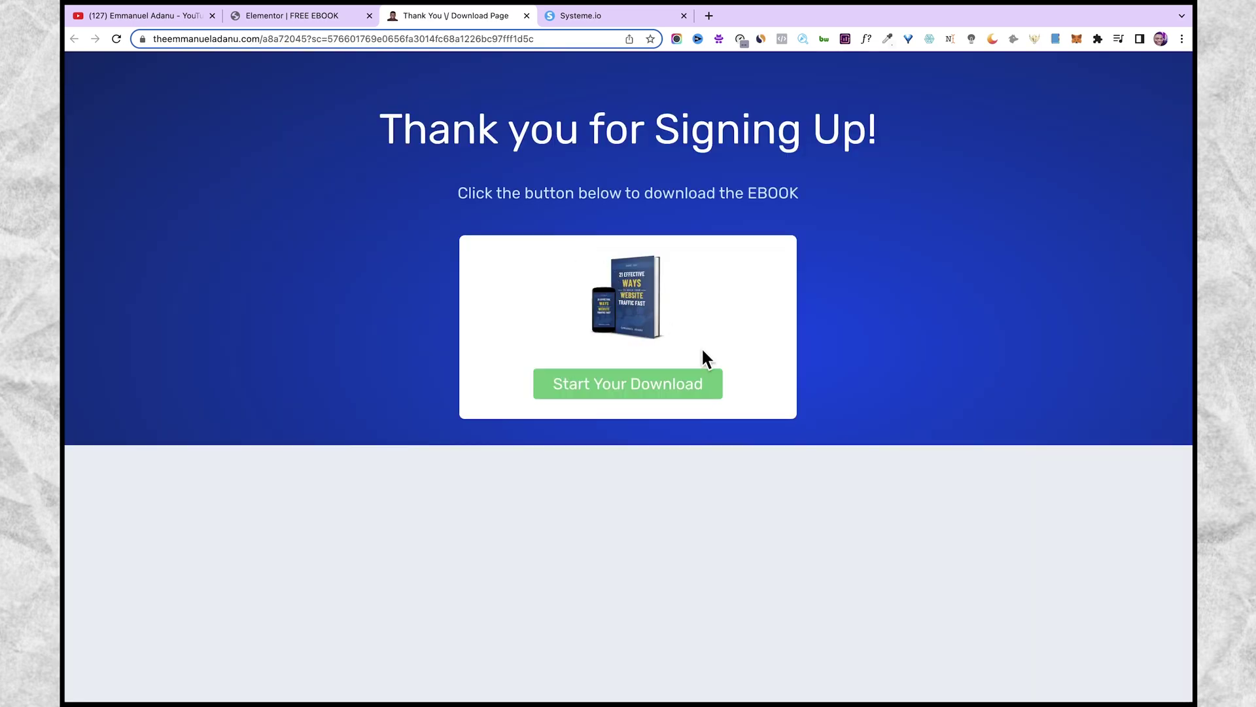
click(567, 389)
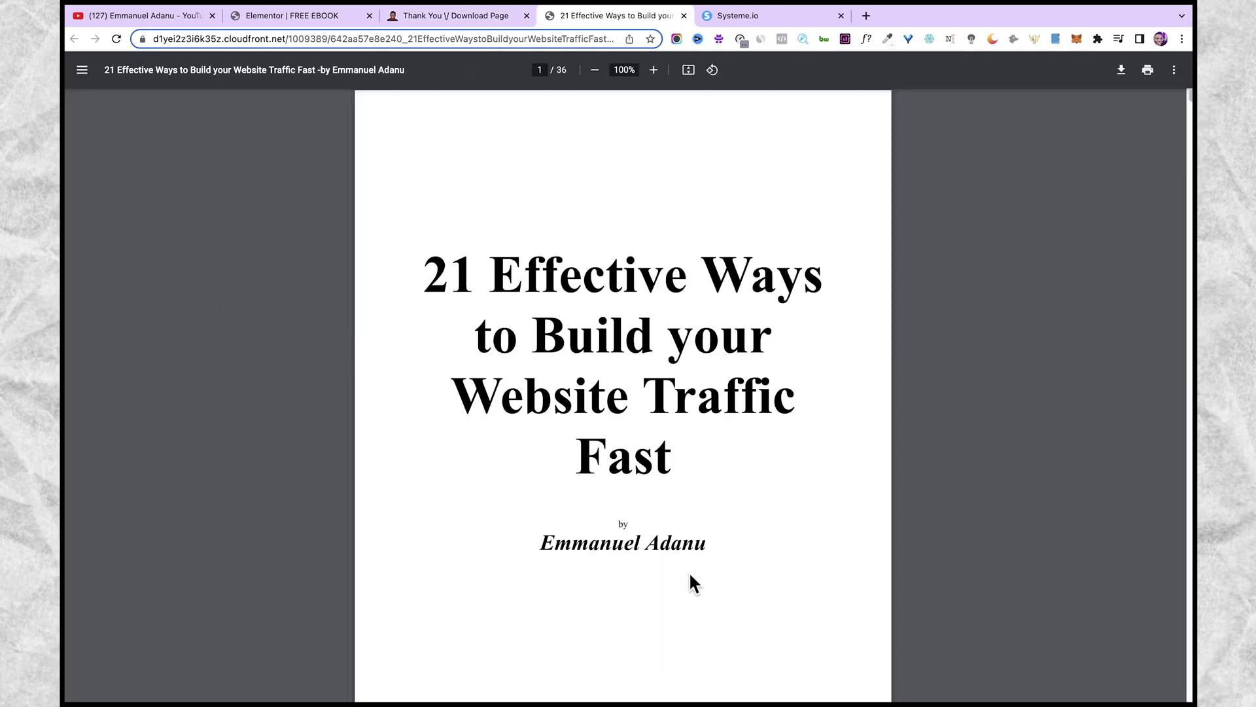
scroll(686, 588, down, 10)
click(458, 34)
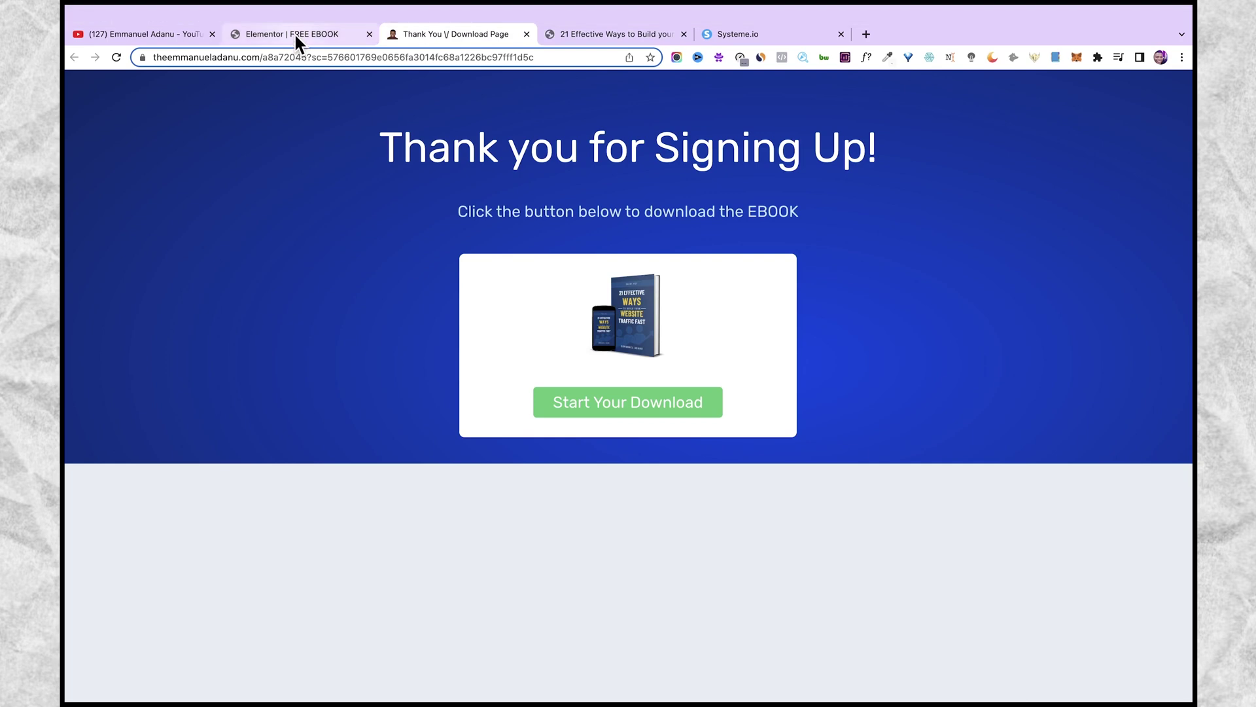
Step: Switch to the Elementor editor and review the FREE EBOOK page in the mobile responsive view
click(295, 37)
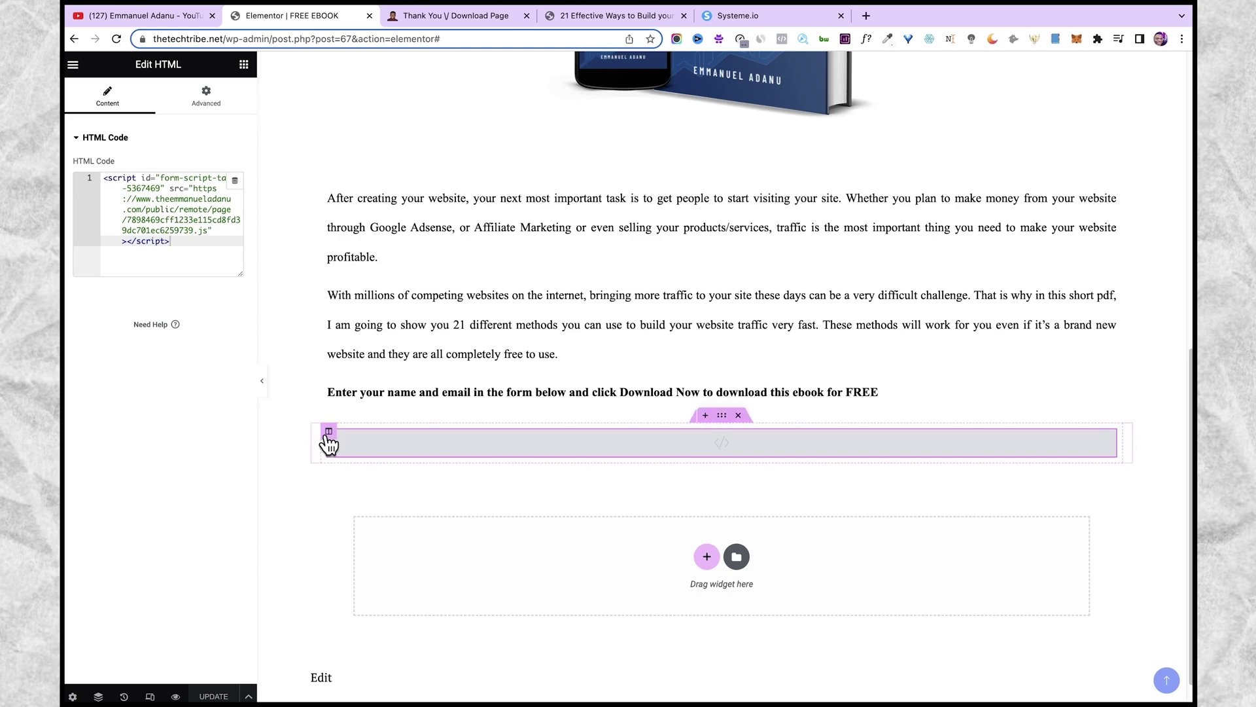
click(150, 696)
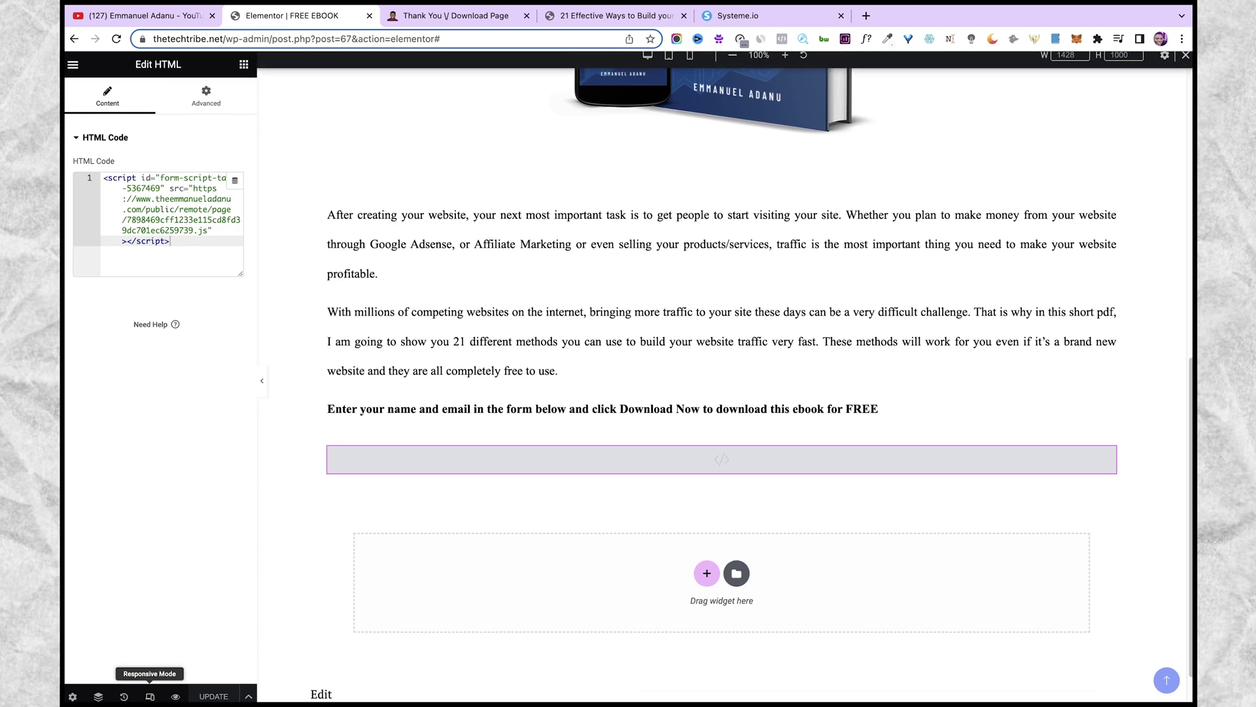
click(690, 64)
scroll(737, 499, down, 10)
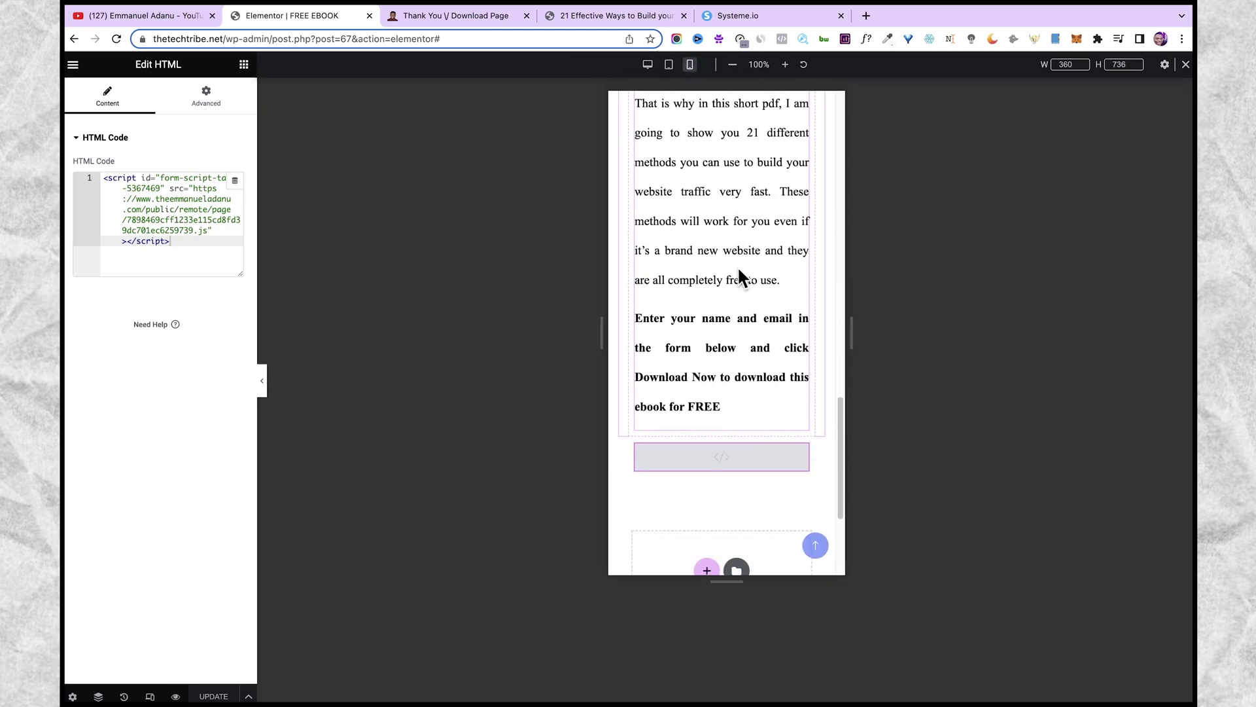
scroll(753, 281, up, 15)
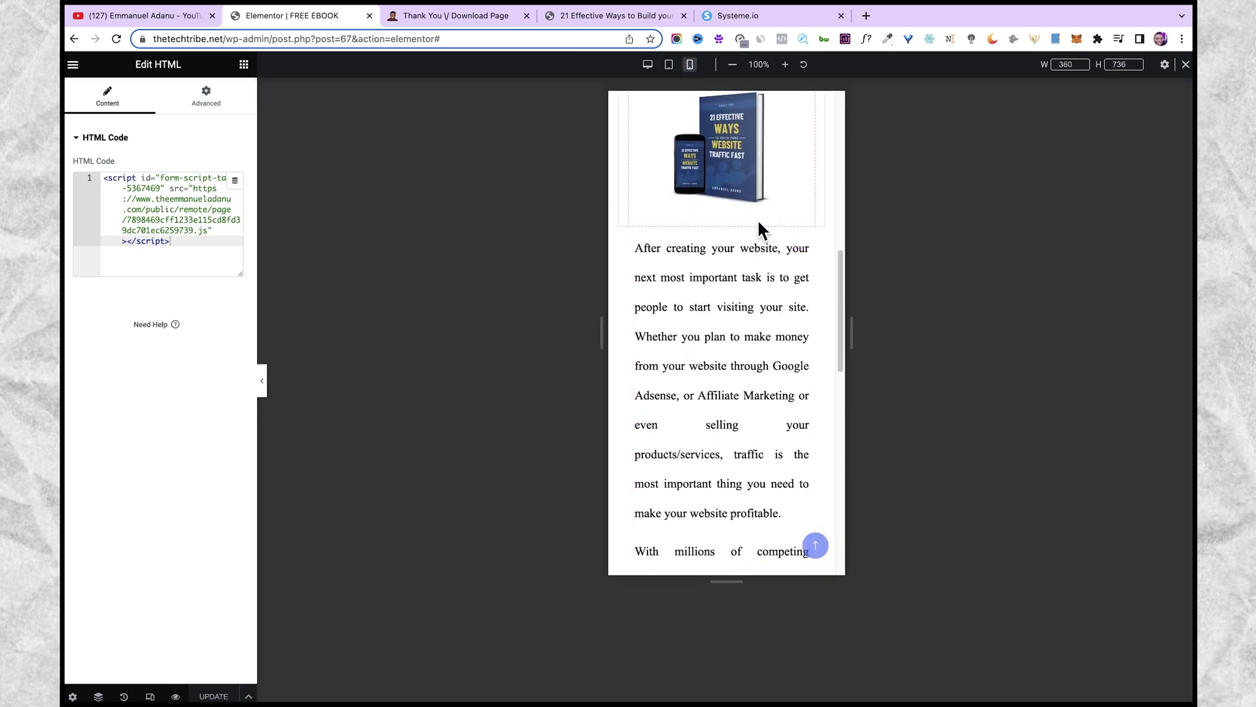
scroll(757, 242, up, 5)
scroll(757, 261, down, 2)
Step: Set the blue "21 EFFECTIVE WAYS" heading's mobile typography to size 27 px and line height 1.4 em
click(713, 268)
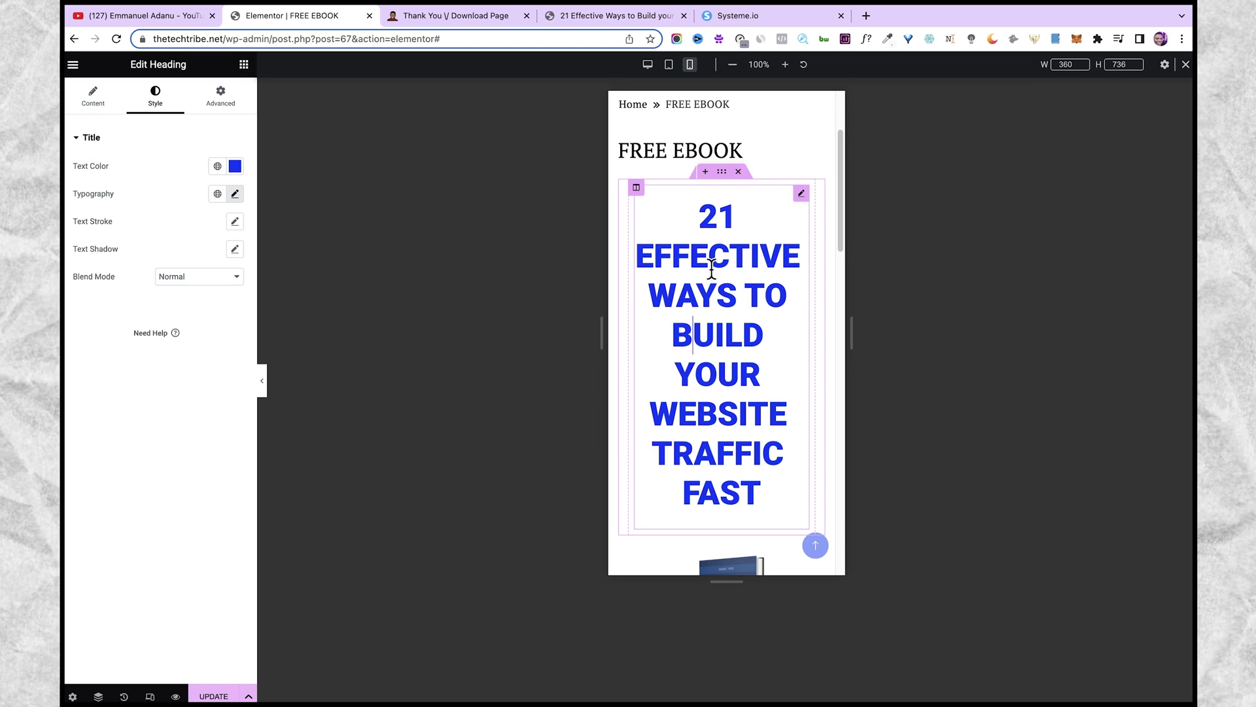
triple_click(712, 268)
click(696, 252)
key(ctrl+a)
click(235, 194)
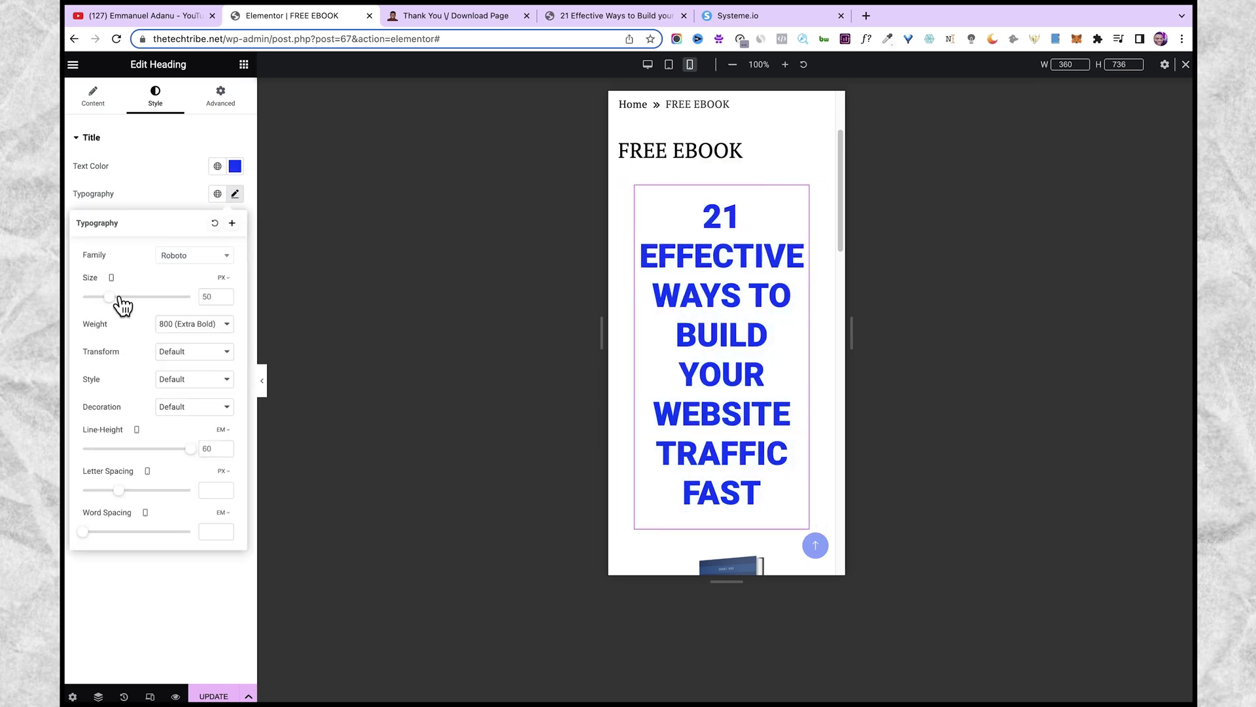
drag(112, 298, 97, 298)
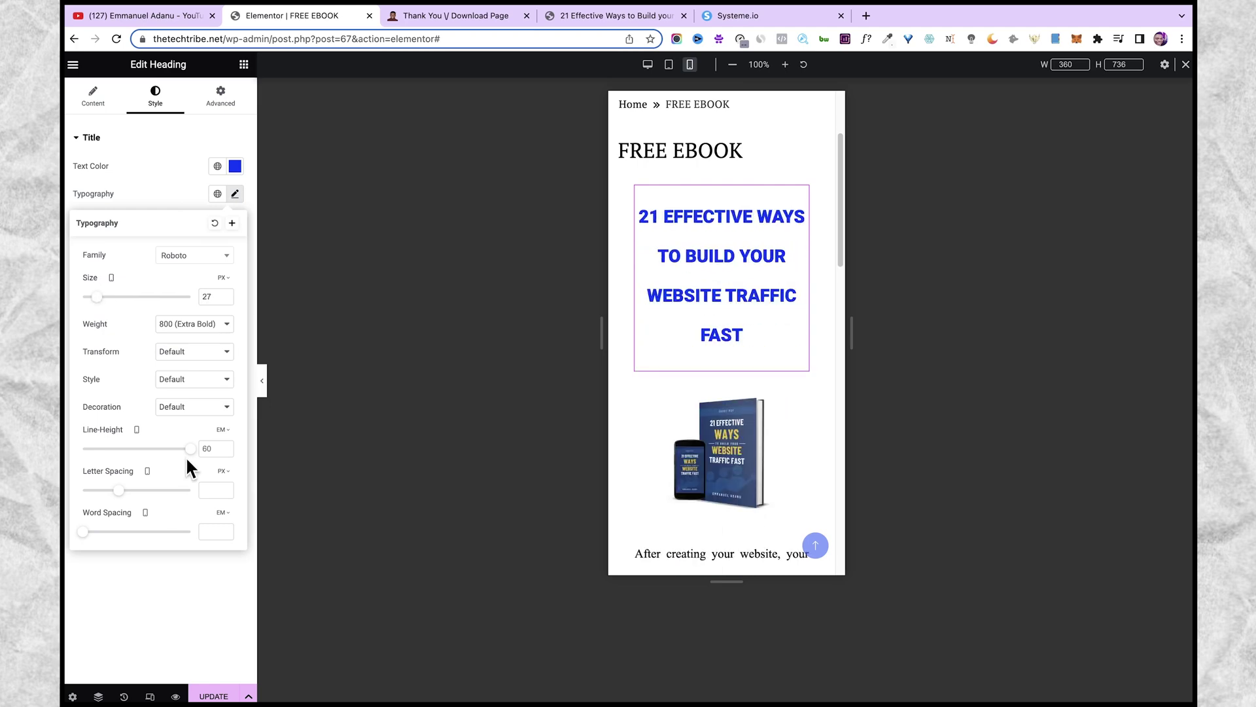
drag(189, 450, 97, 450)
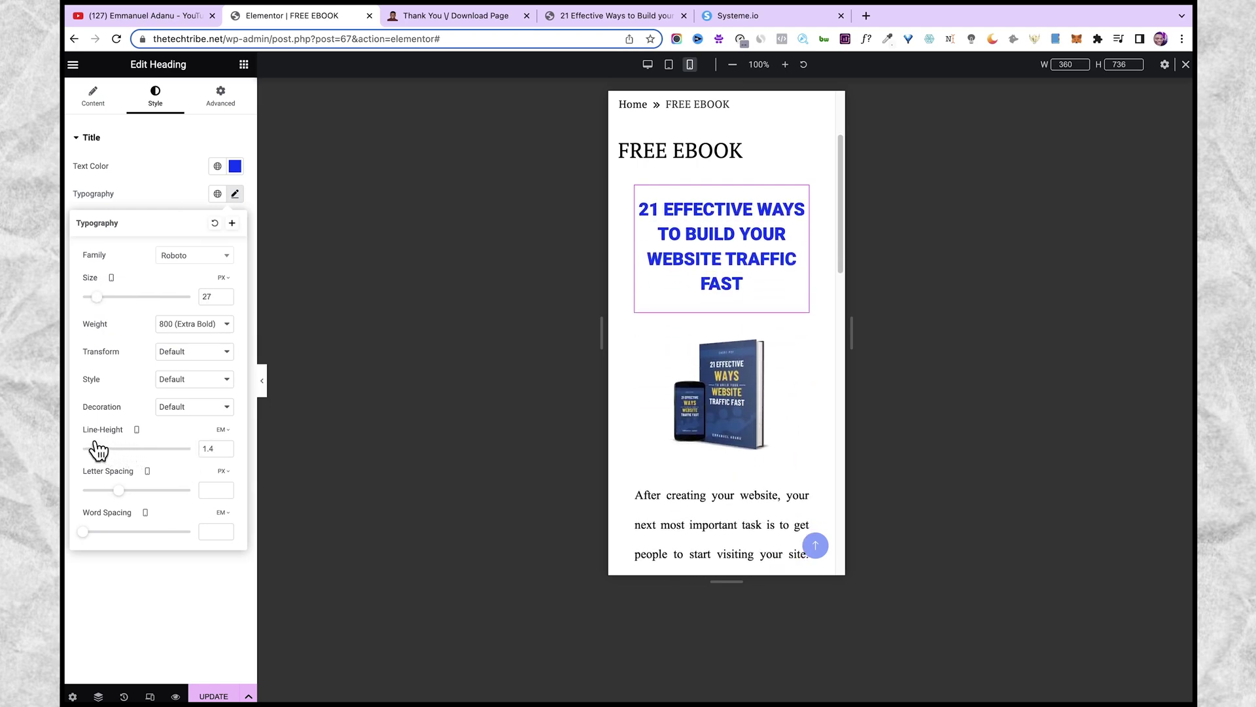
Step: Examine the rest of the mobile layout and compare the page in the tablet and desktop views
scroll(721, 327, down, 3)
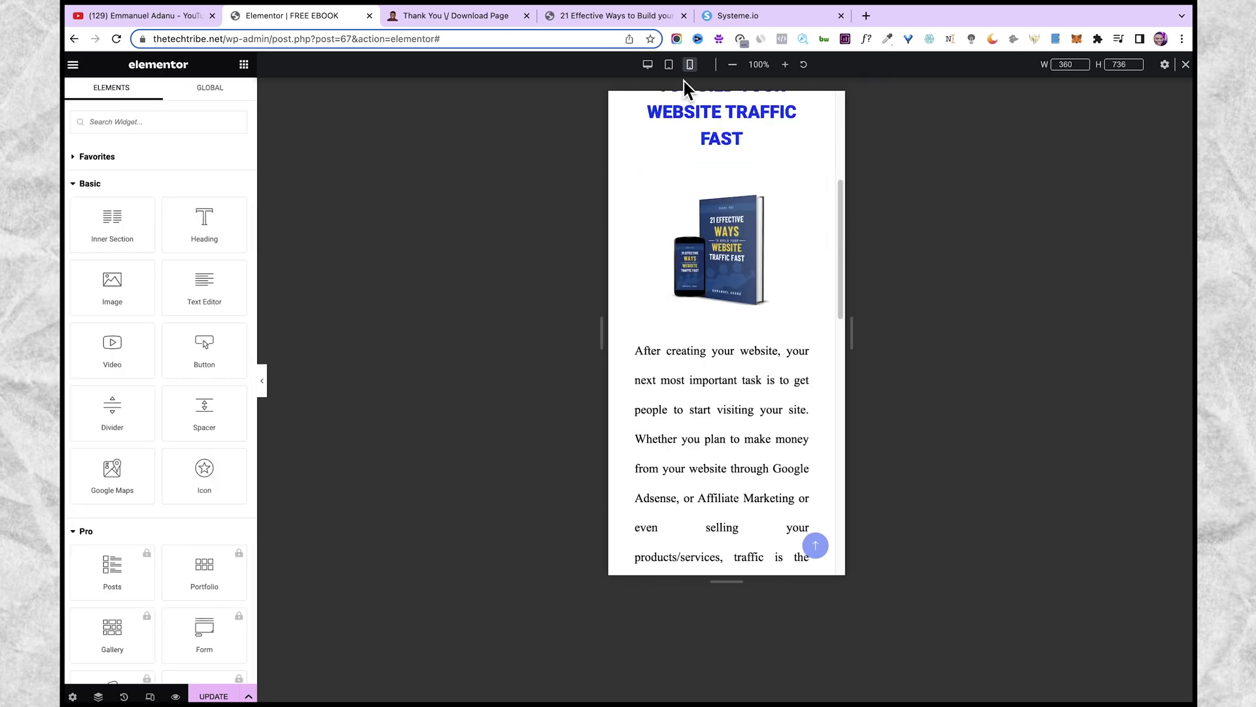
click(669, 64)
click(648, 65)
click(668, 64)
click(669, 66)
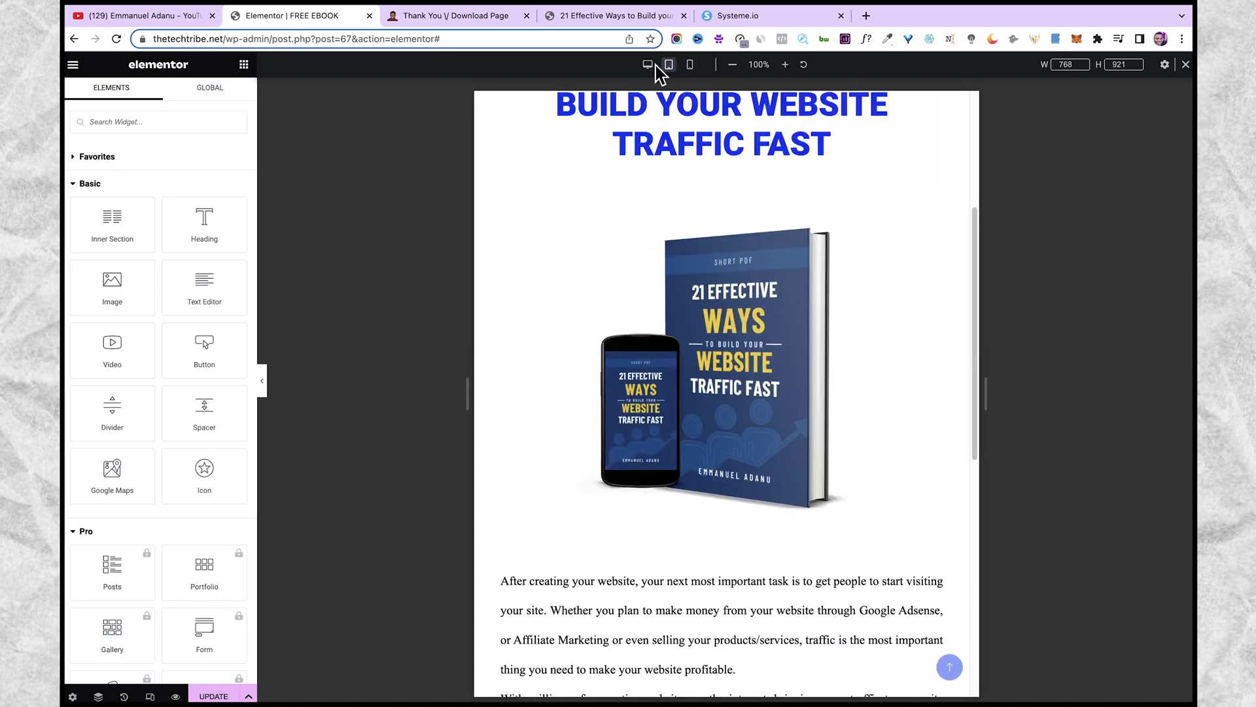
click(648, 64)
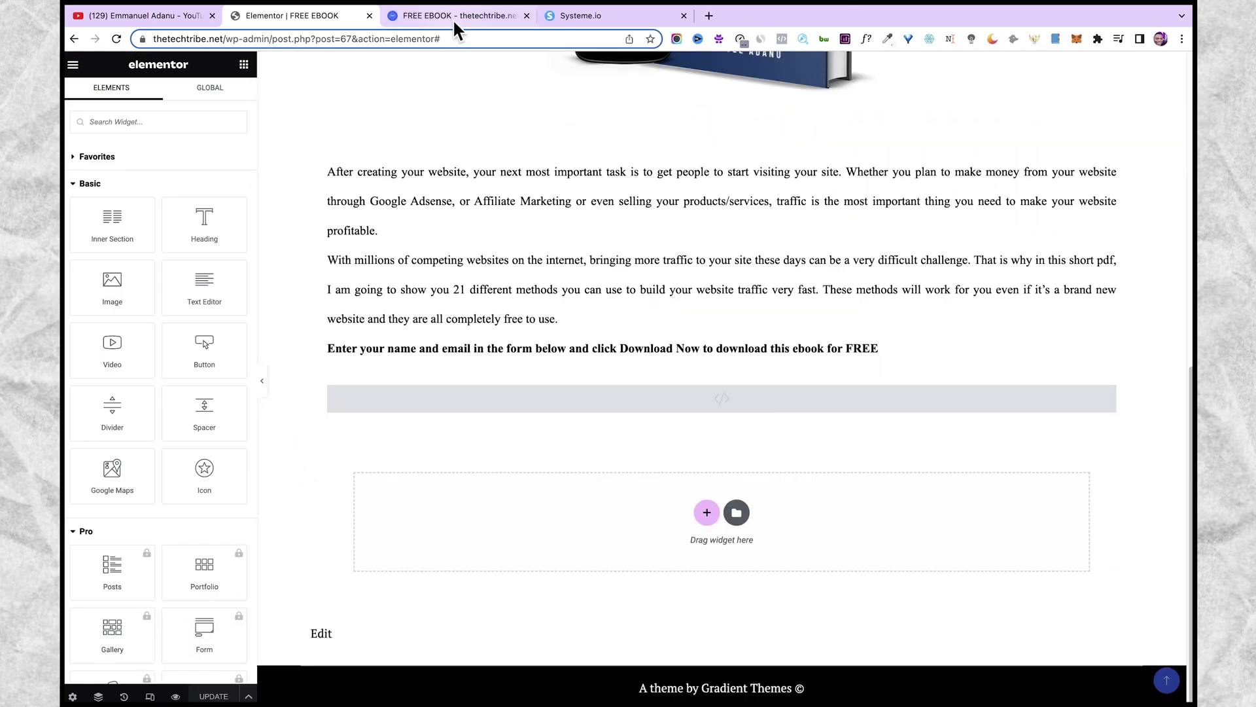
Step: Switch to the published FREE EBOOK page and examine its heading and ebook image
click(453, 18)
scroll(573, 192, down, 4)
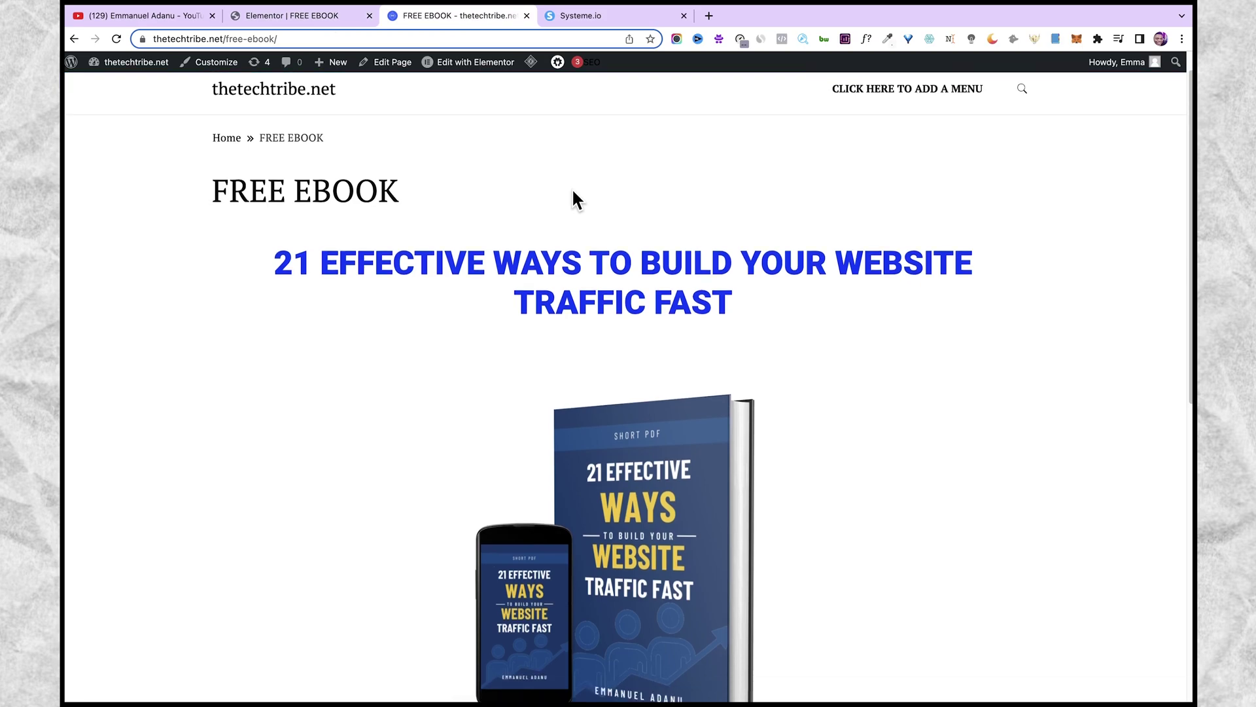